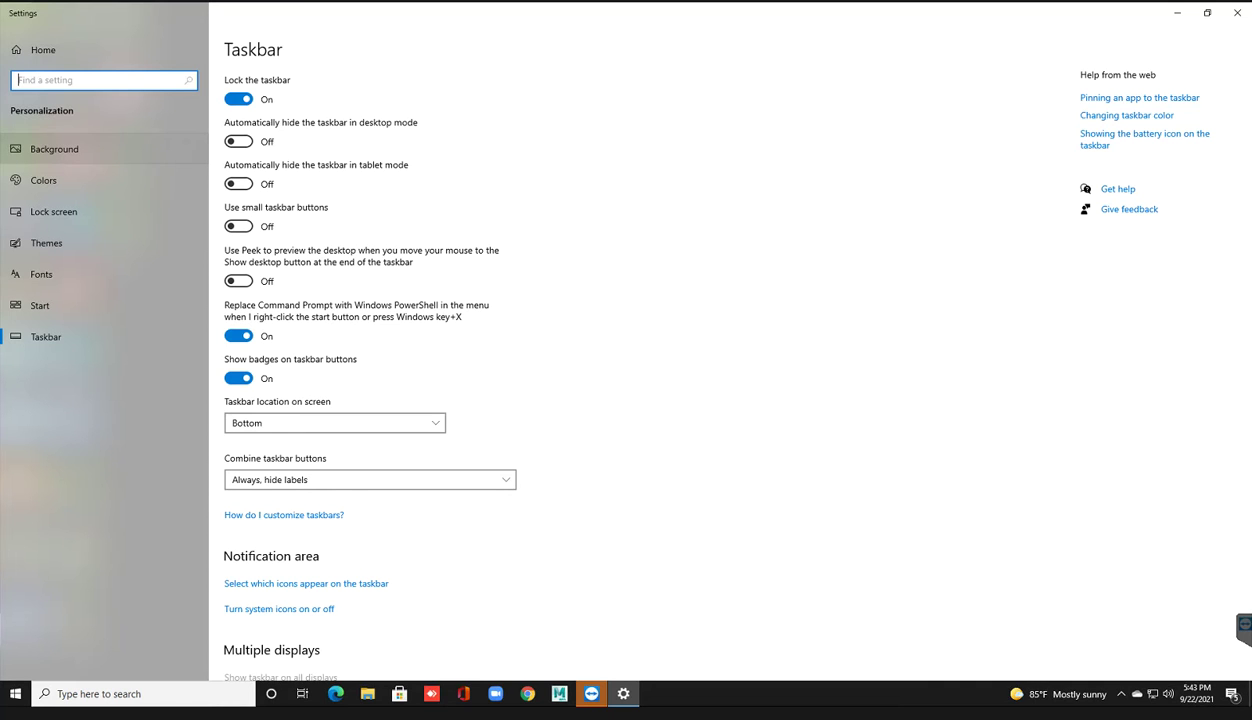
Step: Close the taskbar Settings window and launch the iClone v7.9 Trial from its desktop shortcut
{"action": "scroll", "coordinate": [721, 365], "scroll_direction": "down", "scroll_amount": 5}
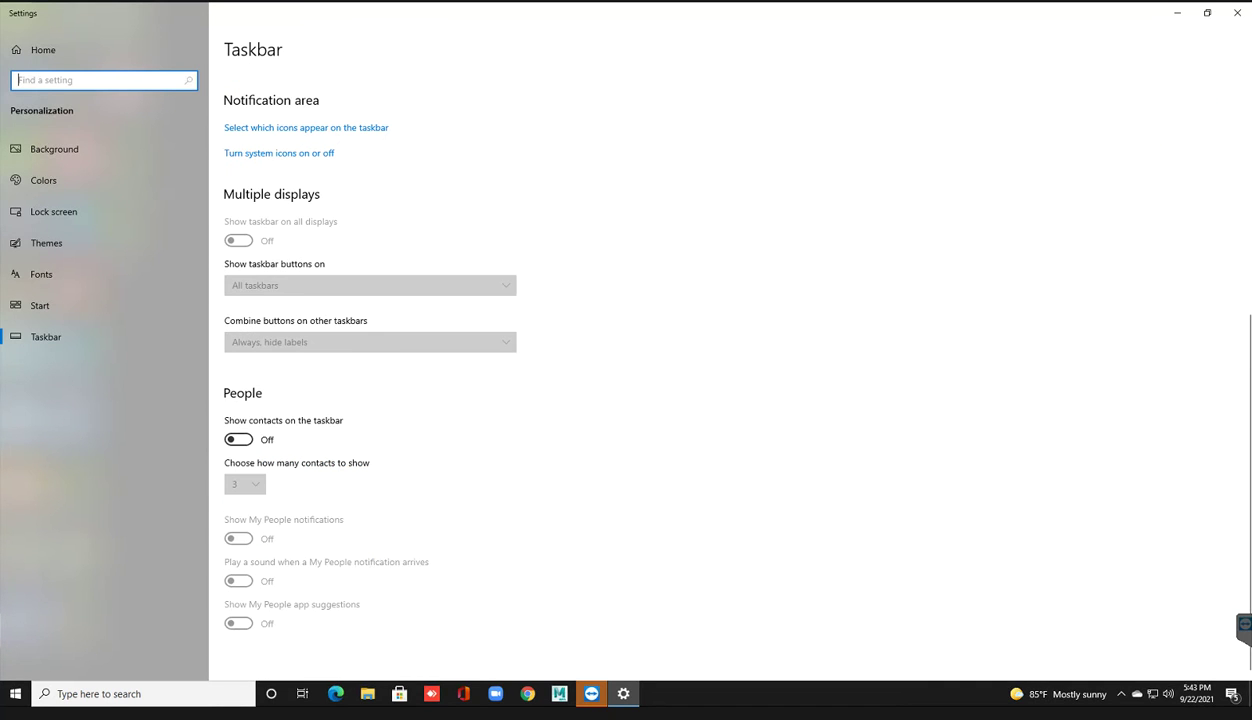
{"action": "scroll", "coordinate": [721, 365], "scroll_direction": "up", "scroll_amount": 5}
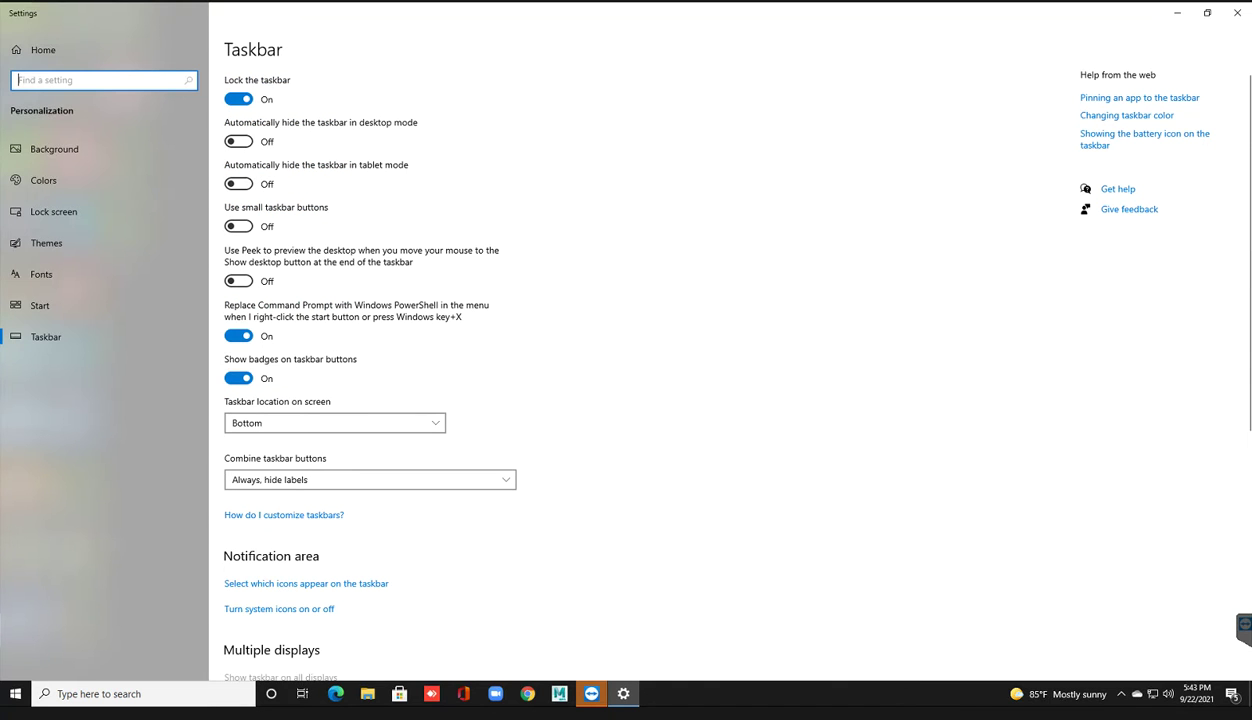
{"action": "left_click", "coordinate": [1237, 13]}
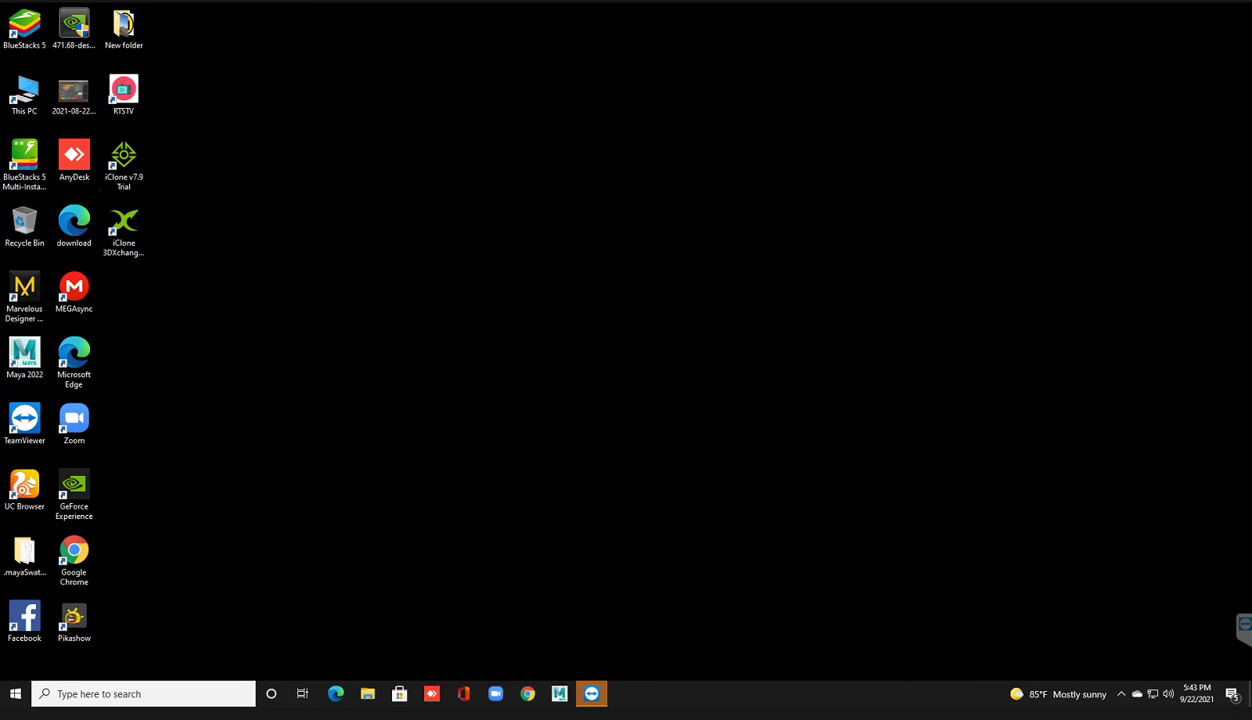
{"action": "double_click", "coordinate": [123, 160]}
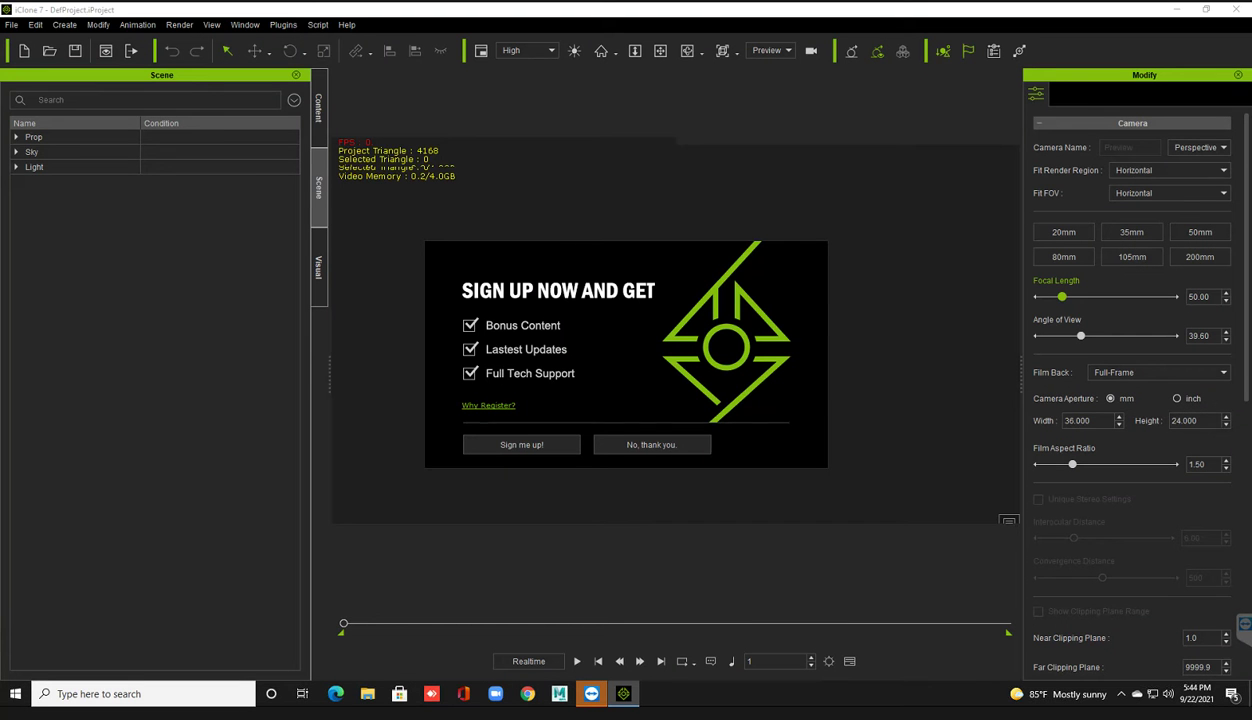
Step: Dismiss the sign-up promo with 'No, thank you.'
{"action": "left_click", "coordinate": [651, 444]}
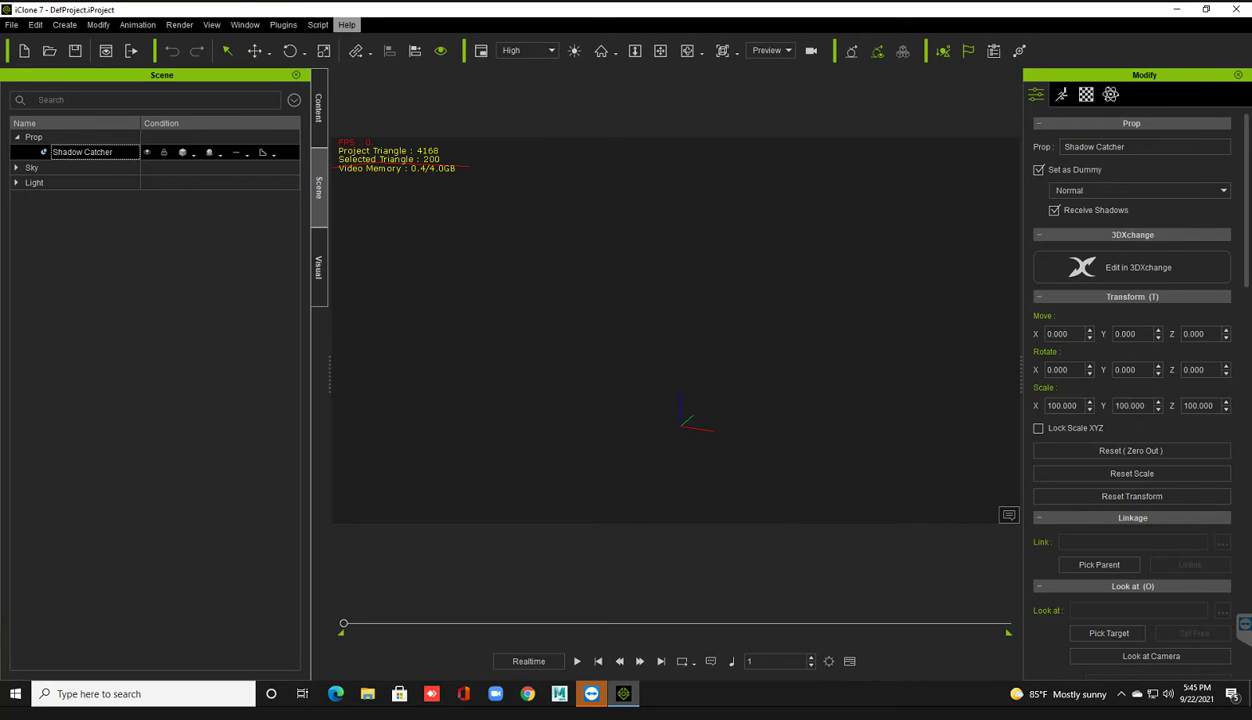
Step: Check version 7.9.5124.1 in Help > About iClone 7, view the Content tab, then quit iClone
{"action": "left_click", "coordinate": [346, 24]}
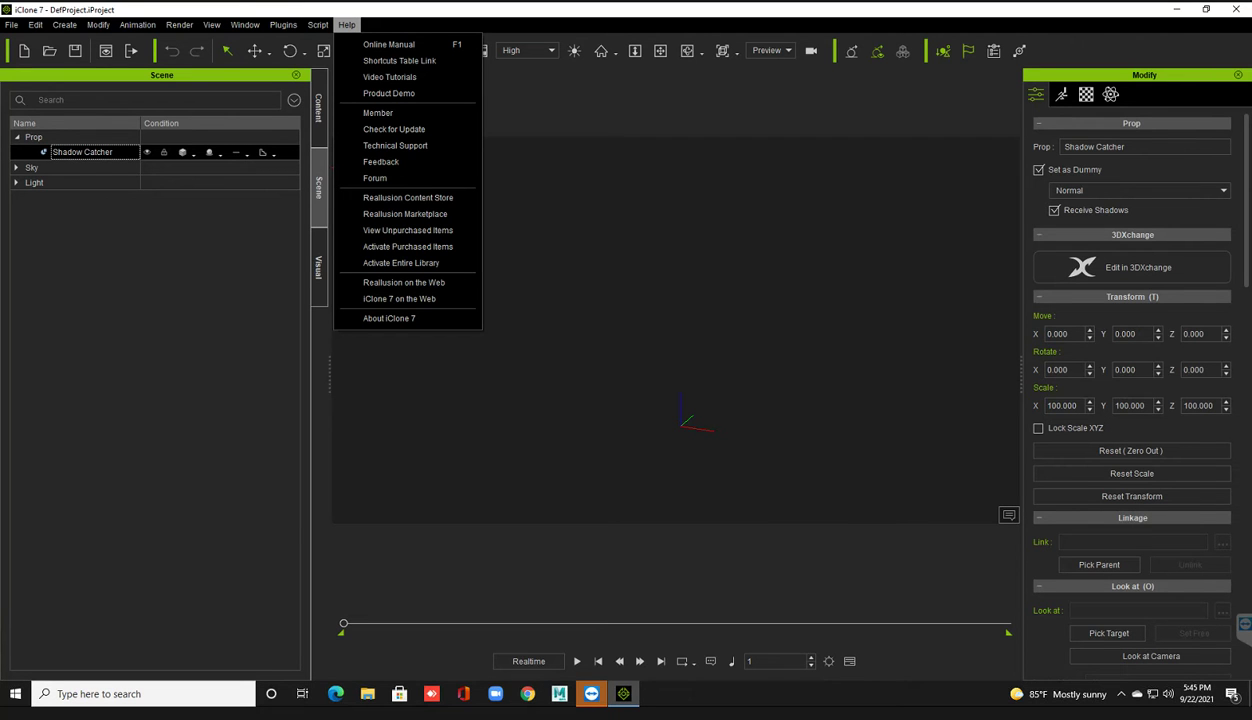
{"action": "left_click", "coordinate": [389, 318]}
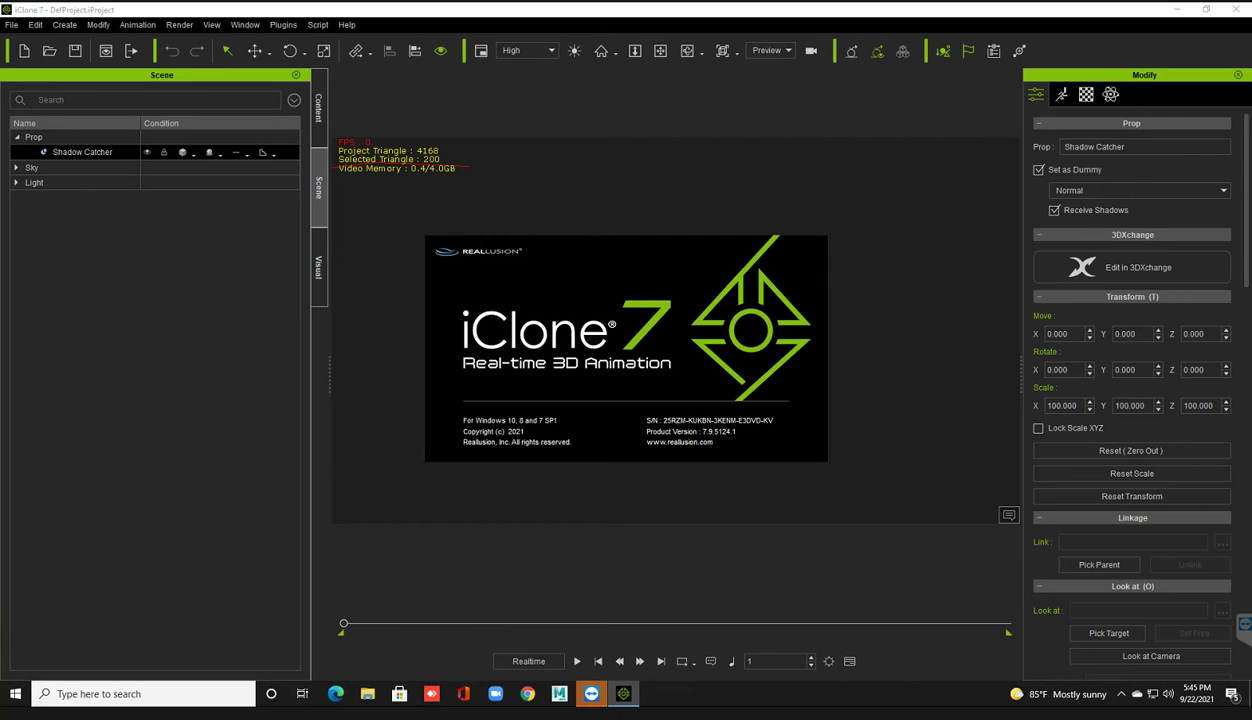
{"action": "key", "text": "Escape"}
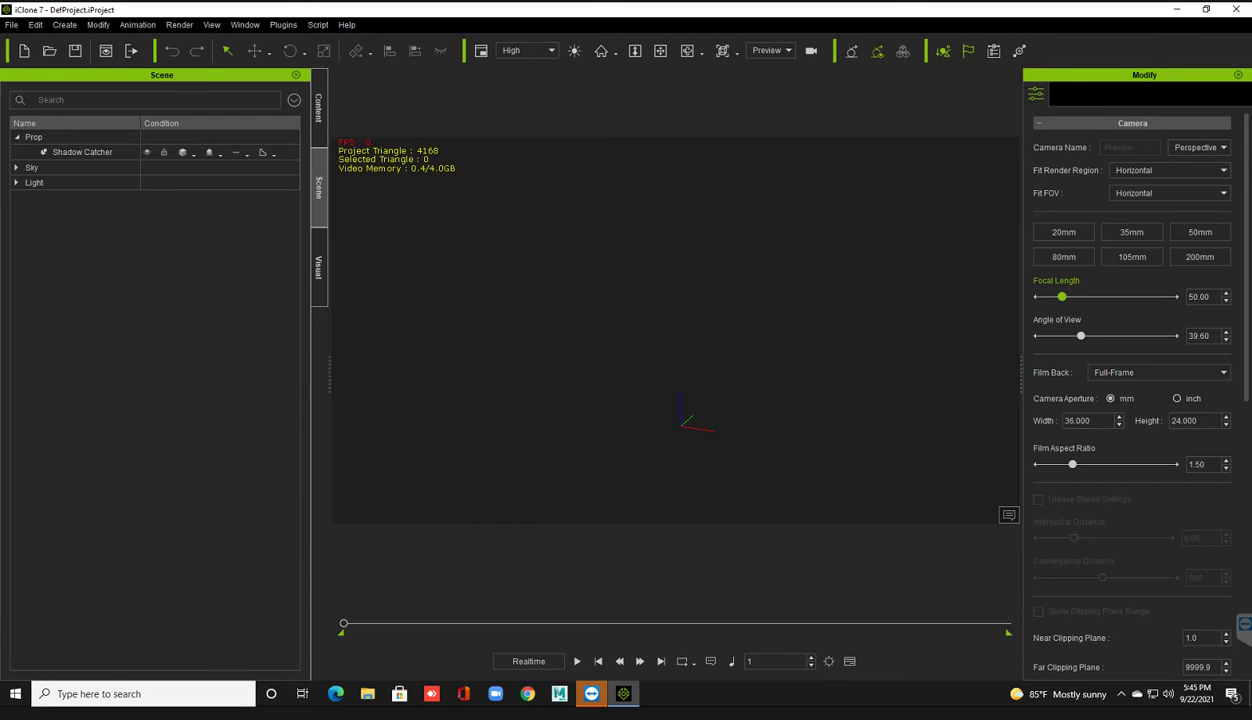
{"action": "left_click", "coordinate": [318, 107]}
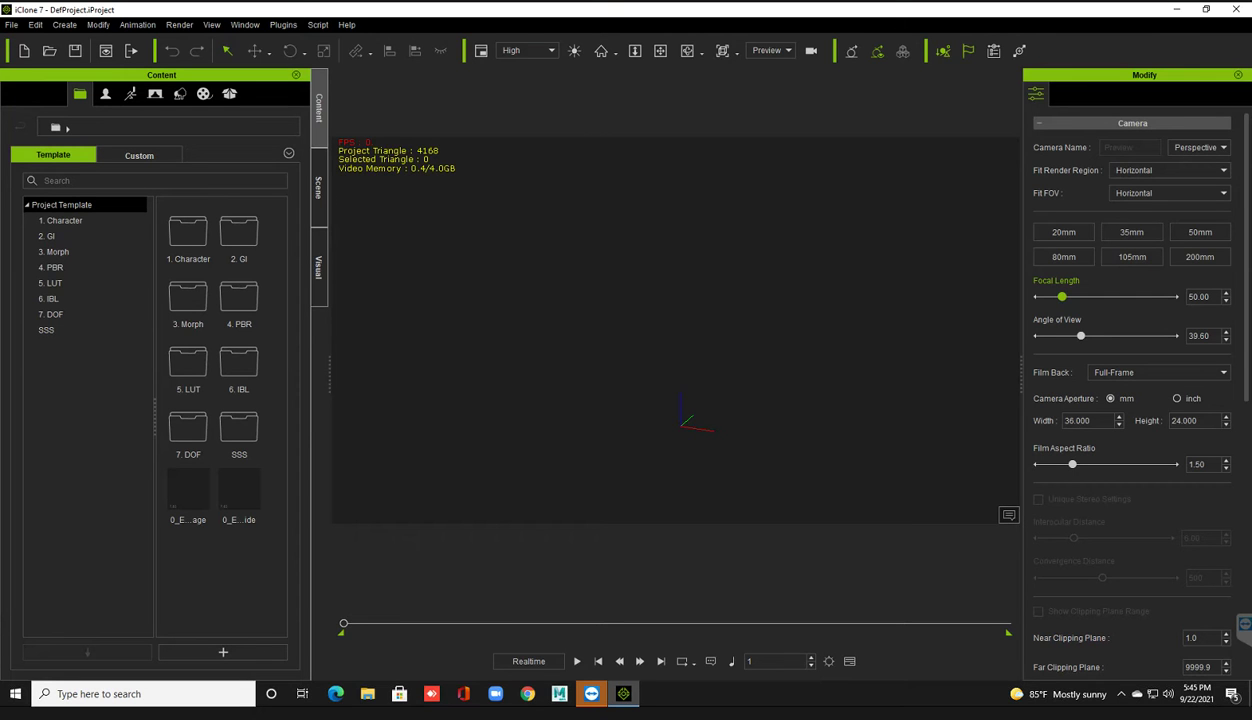
{"action": "left_click", "coordinate": [1236, 9]}
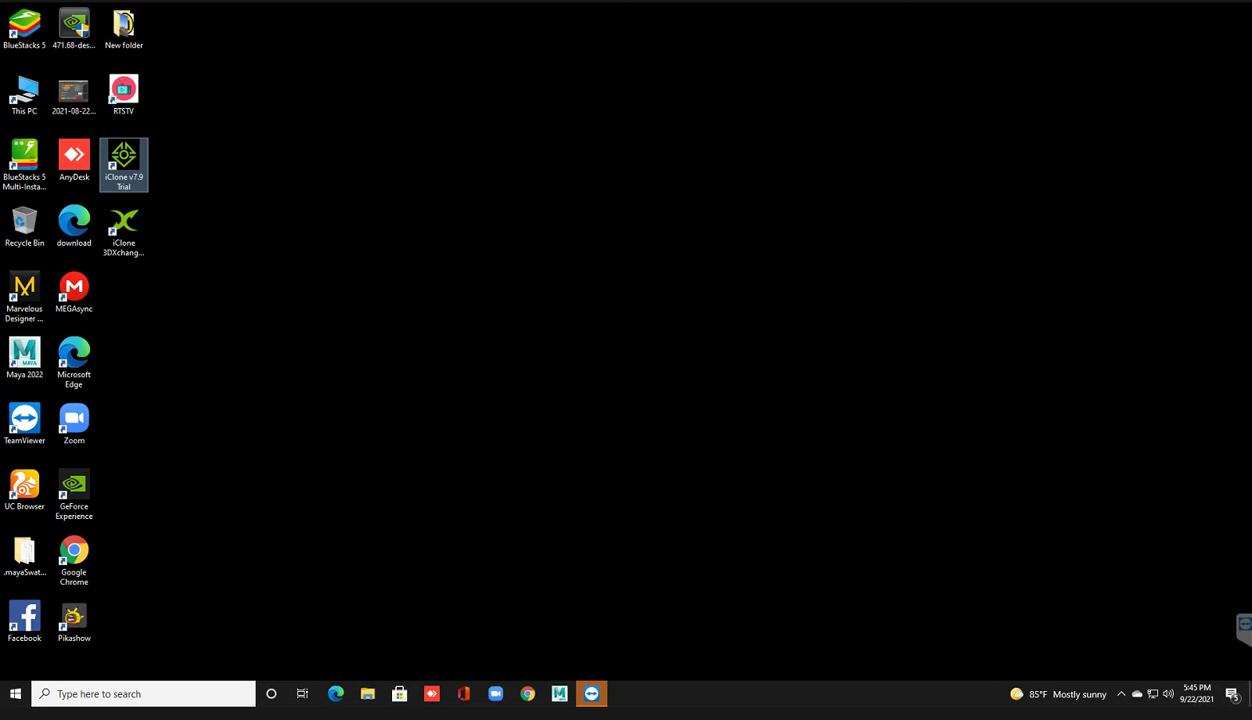
Step: Open Windows Security from the tray and go to Firewall & network protection
{"action": "left_click", "coordinate": [1121, 694]}
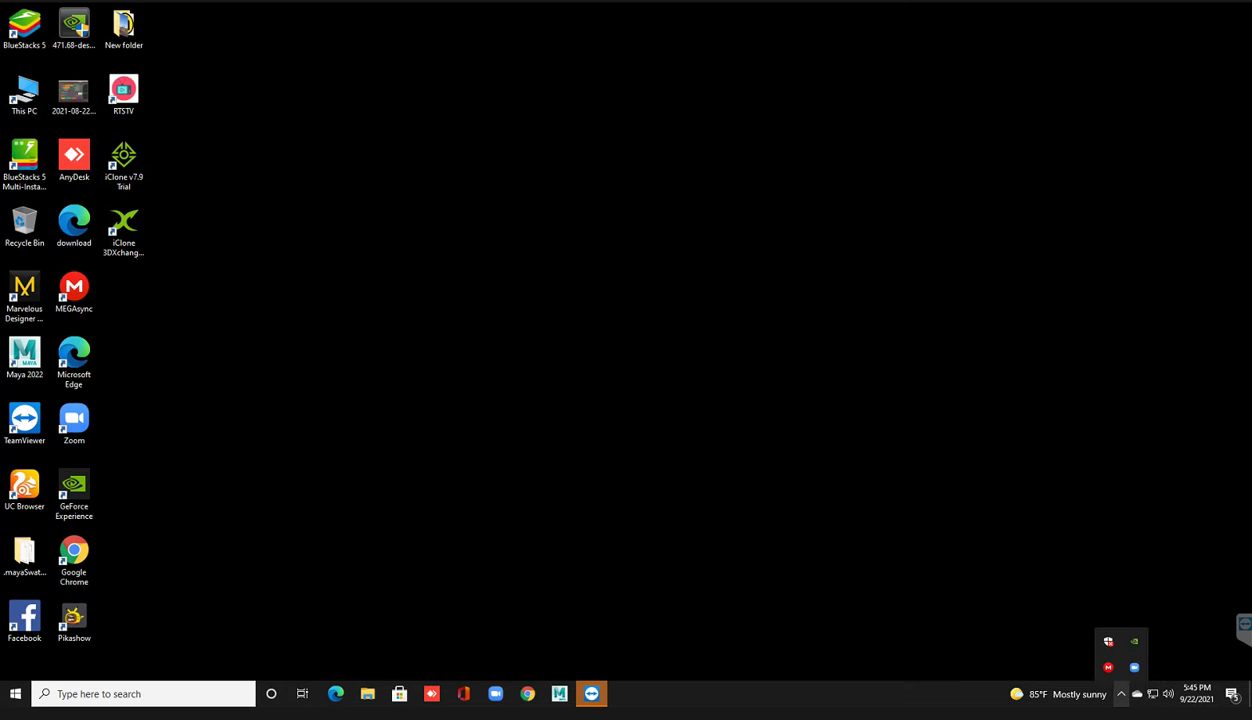
{"action": "left_click", "coordinate": [1108, 641]}
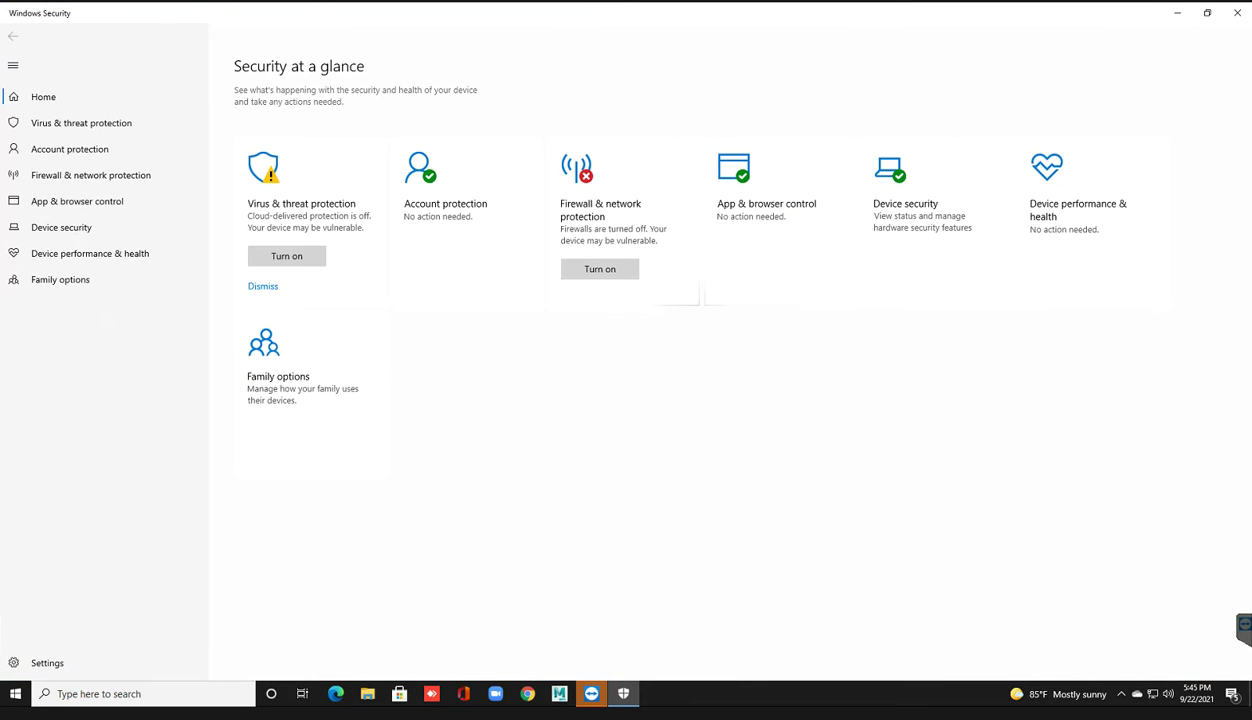
{"action": "left_click", "coordinate": [623, 215]}
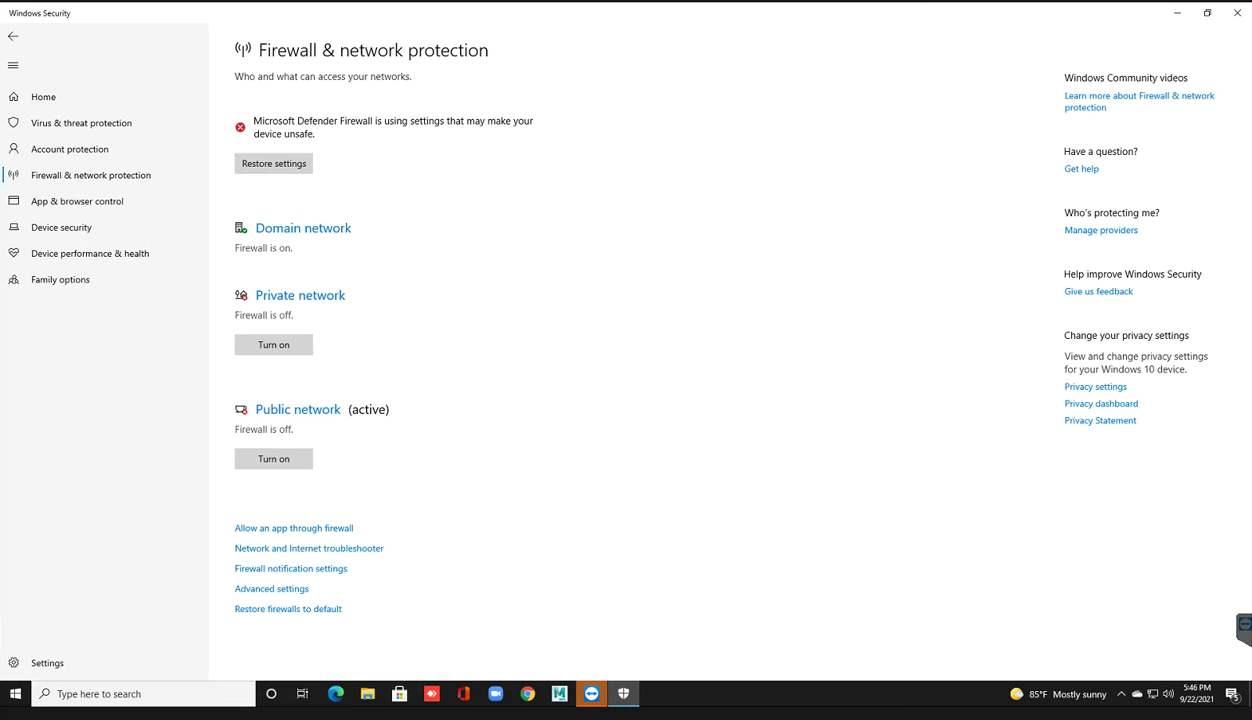
Step: Switch Real-time protection off in Virus & threat protection settings, approving the permission prompt
{"action": "left_click", "coordinate": [81, 123]}
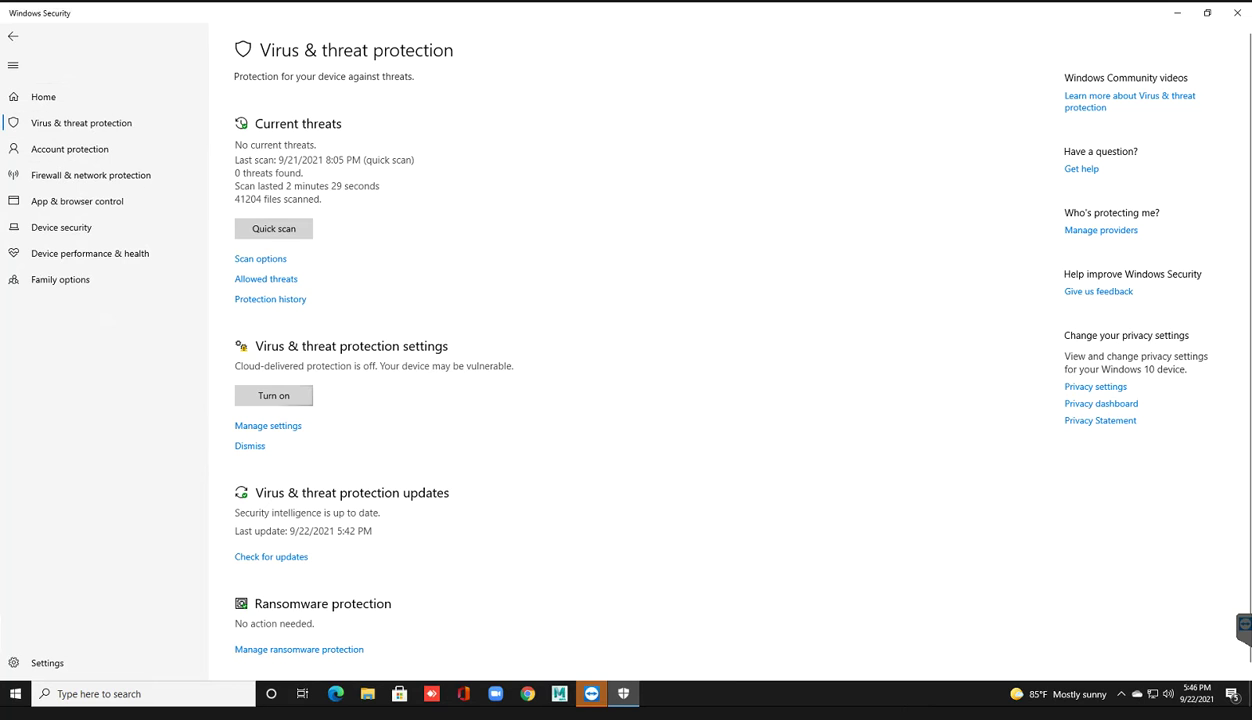
{"action": "left_click", "coordinate": [252, 425]}
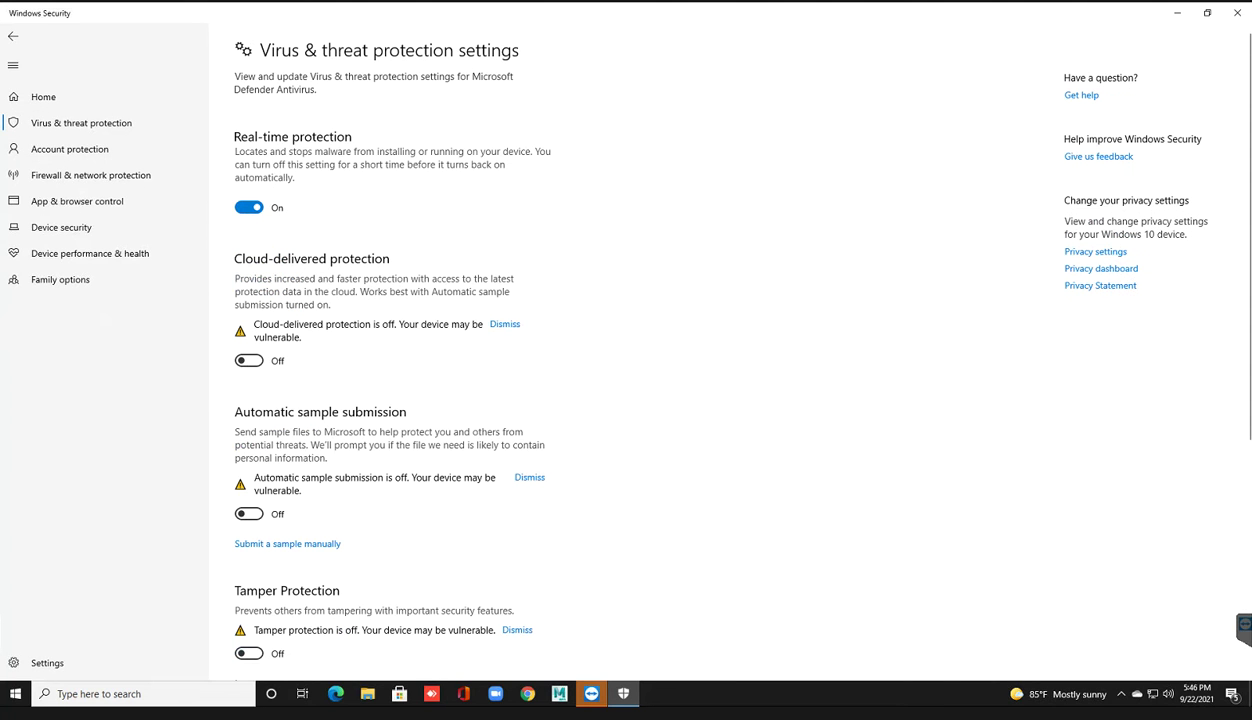
{"action": "left_click", "coordinate": [249, 207]}
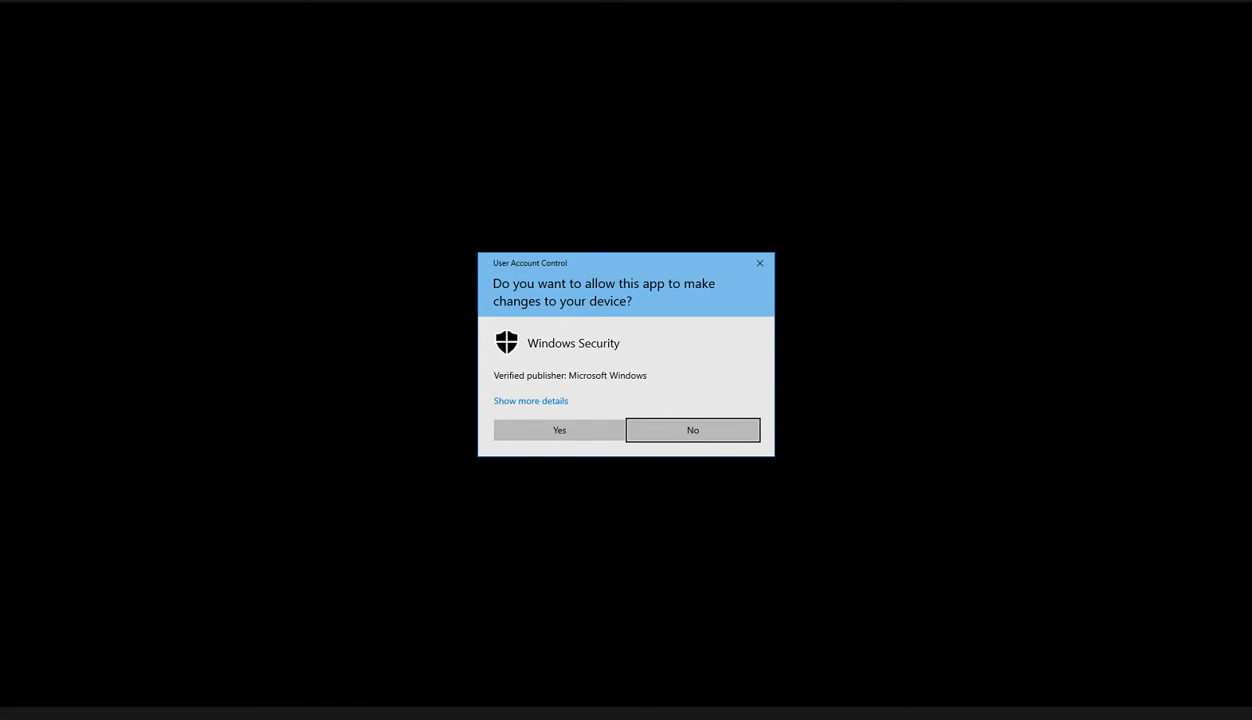
{"action": "key", "text": "alt+y"}
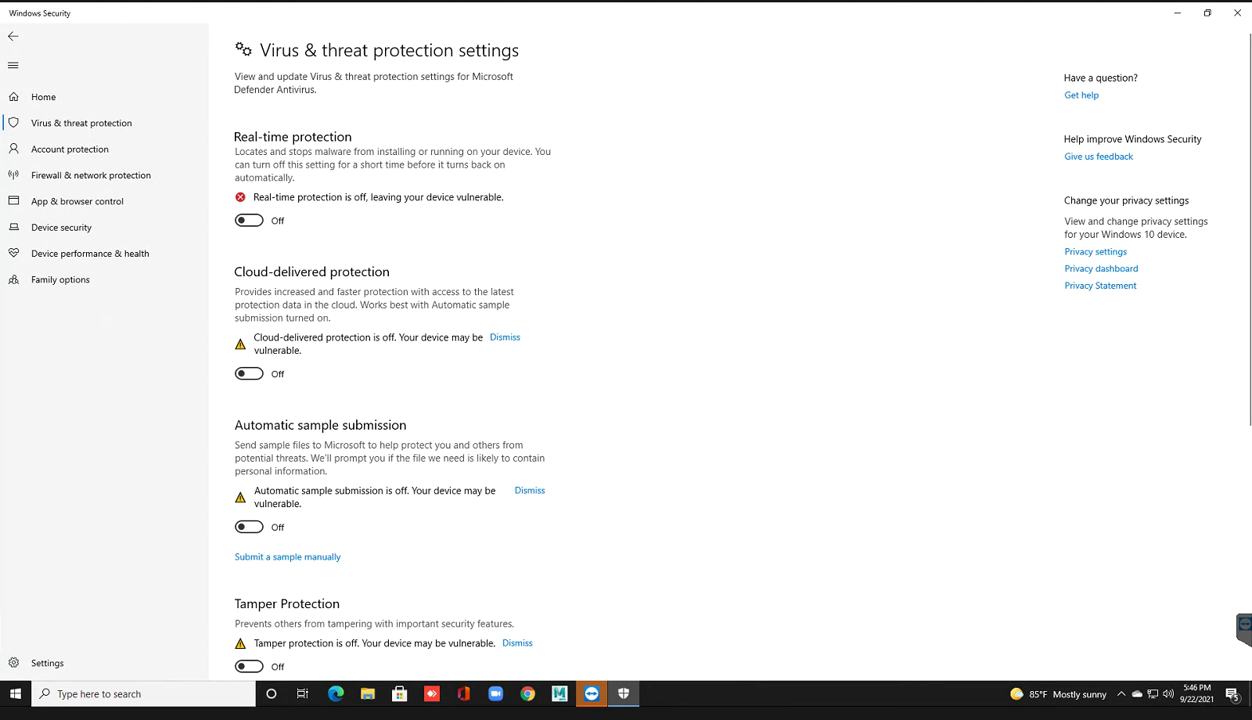
{"action": "scroll", "coordinate": [626, 350], "scroll_direction": "down", "scroll_amount": 5}
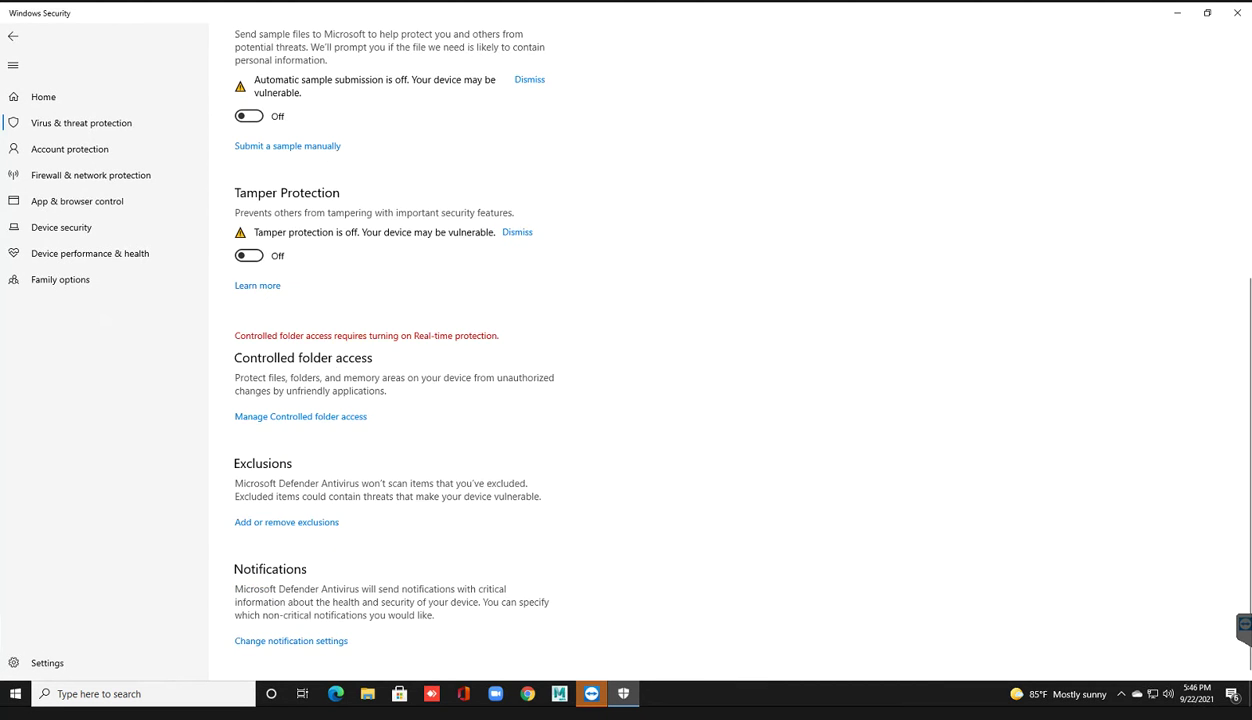
{"action": "scroll", "coordinate": [626, 350], "scroll_direction": "up", "scroll_amount": 5}
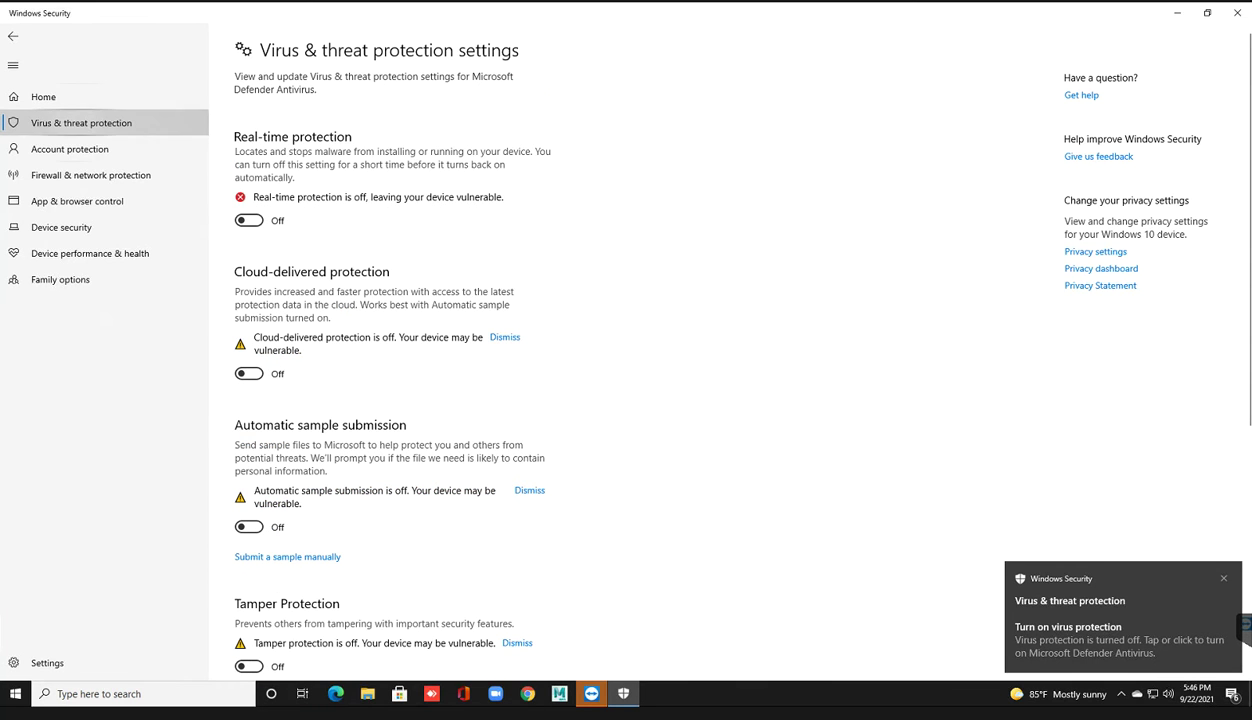
Step: Recheck the virus protection settings, then return to the Security at a glance home page
{"action": "left_click", "coordinate": [81, 122]}
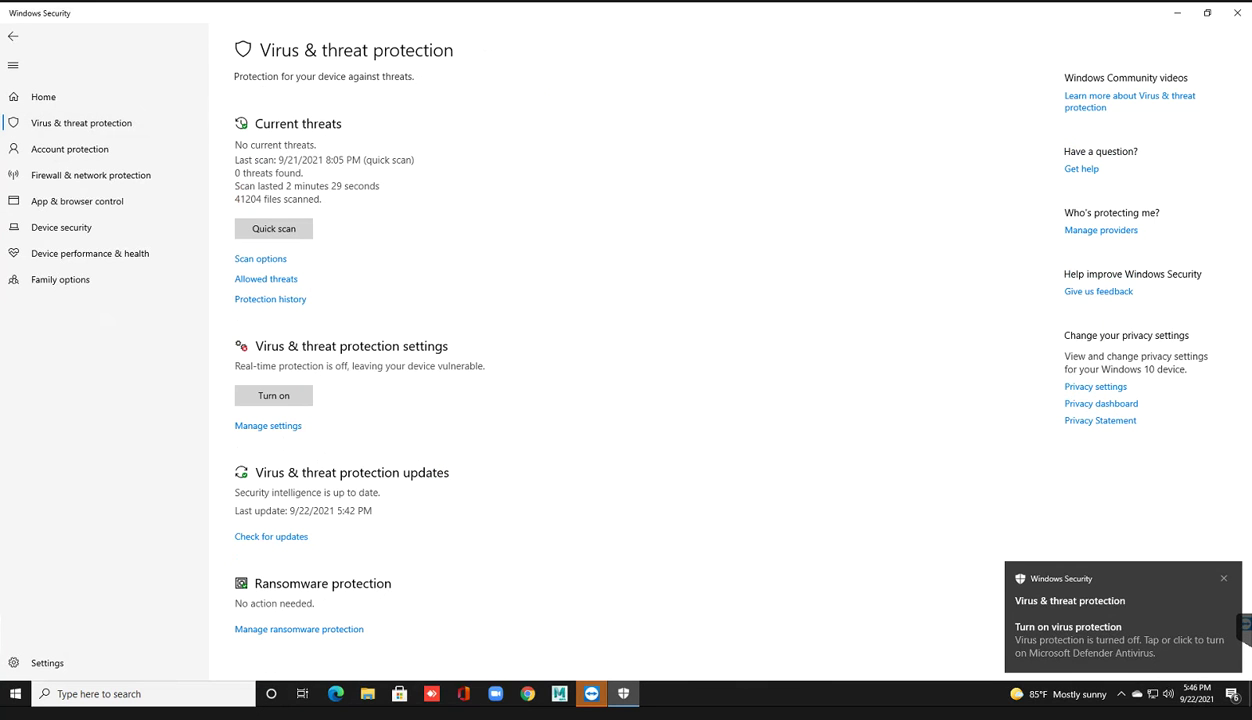
{"action": "left_click", "coordinate": [262, 425]}
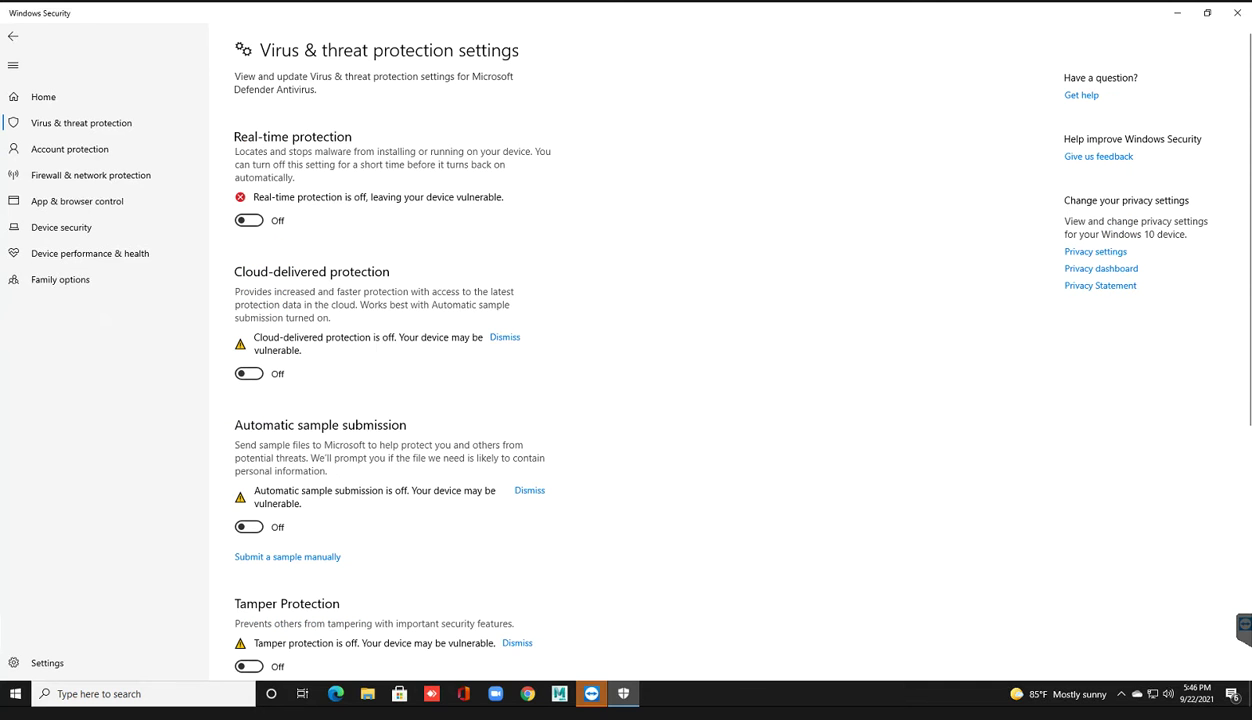
{"action": "scroll", "coordinate": [640, 350], "scroll_direction": "down", "scroll_amount": 3}
{"action": "scroll", "coordinate": [640, 350], "scroll_direction": "up", "scroll_amount": 3}
{"action": "key", "text": "alt+Left"}
{"action": "key", "text": "alt+Left"}
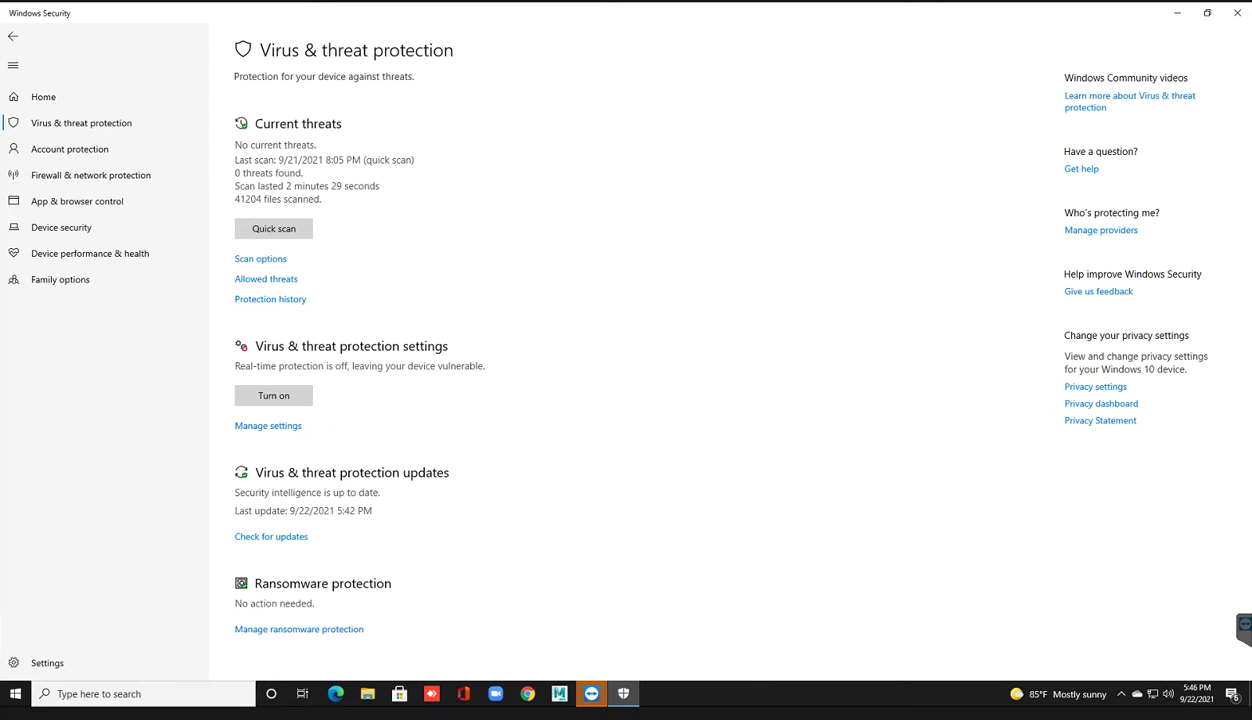
{"action": "left_click", "coordinate": [90, 175]}
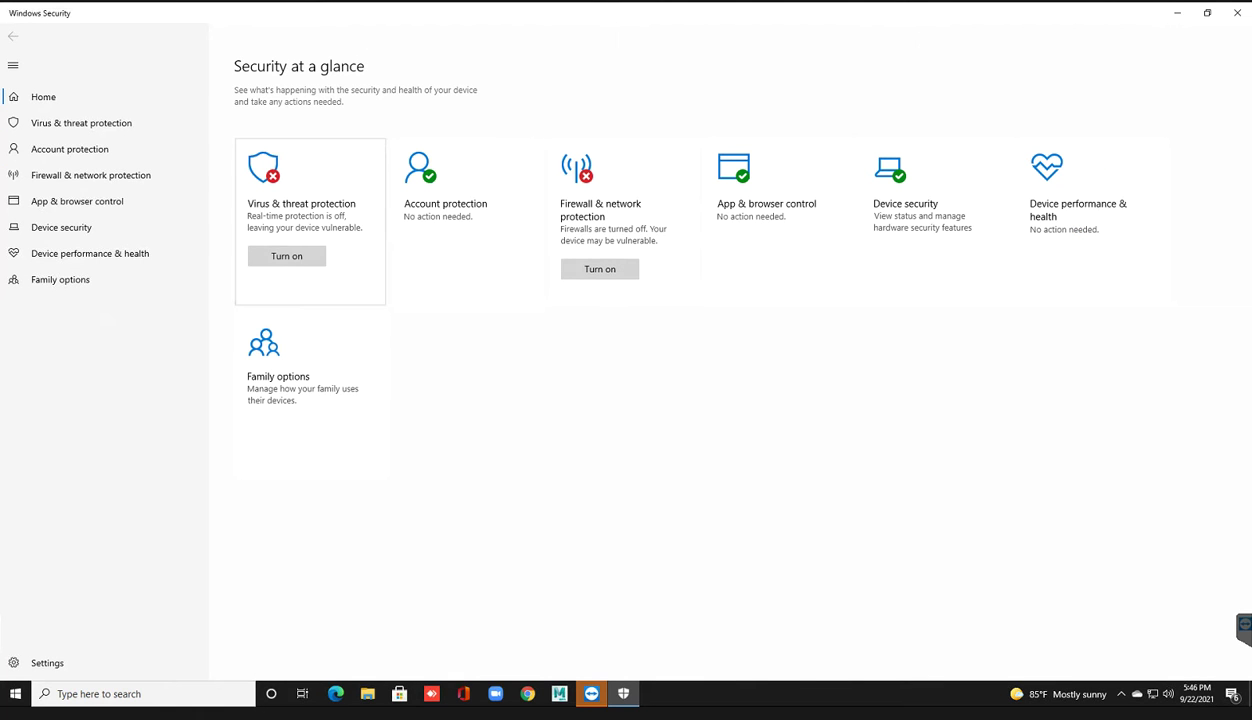
Step: Revisit the virus protection settings and go back to the overview
{"action": "left_click", "coordinate": [310, 210]}
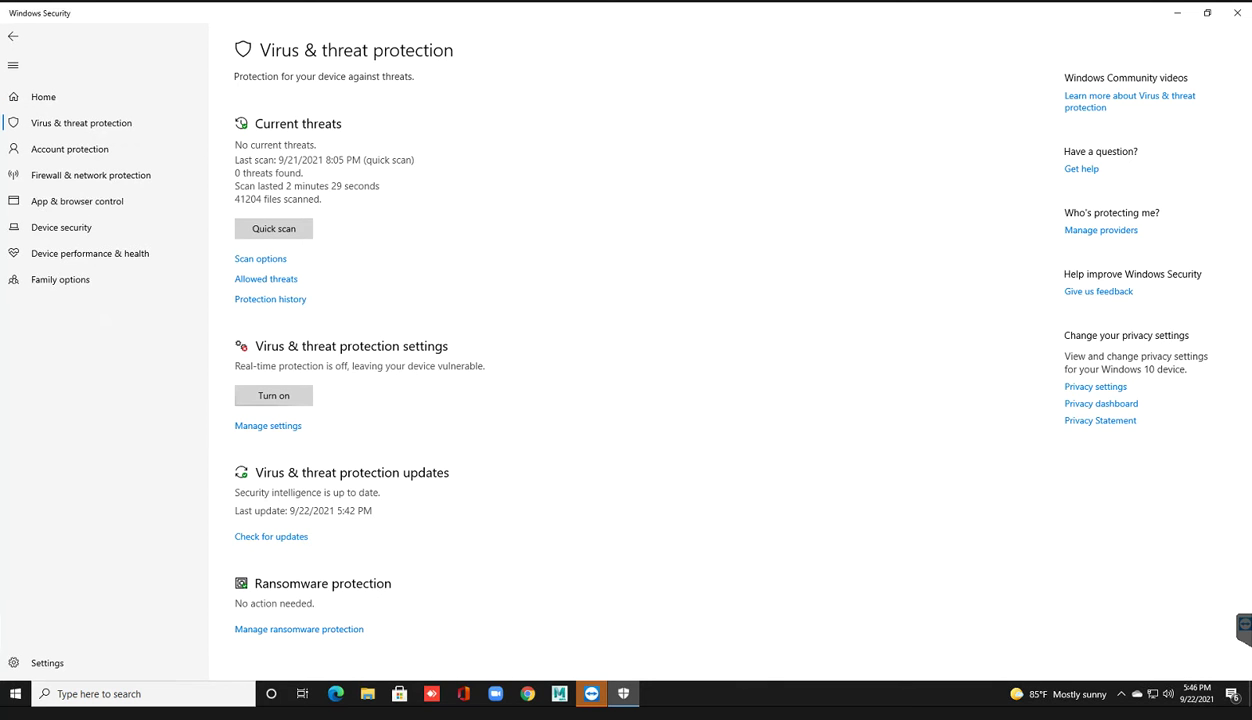
{"action": "left_click", "coordinate": [262, 425]}
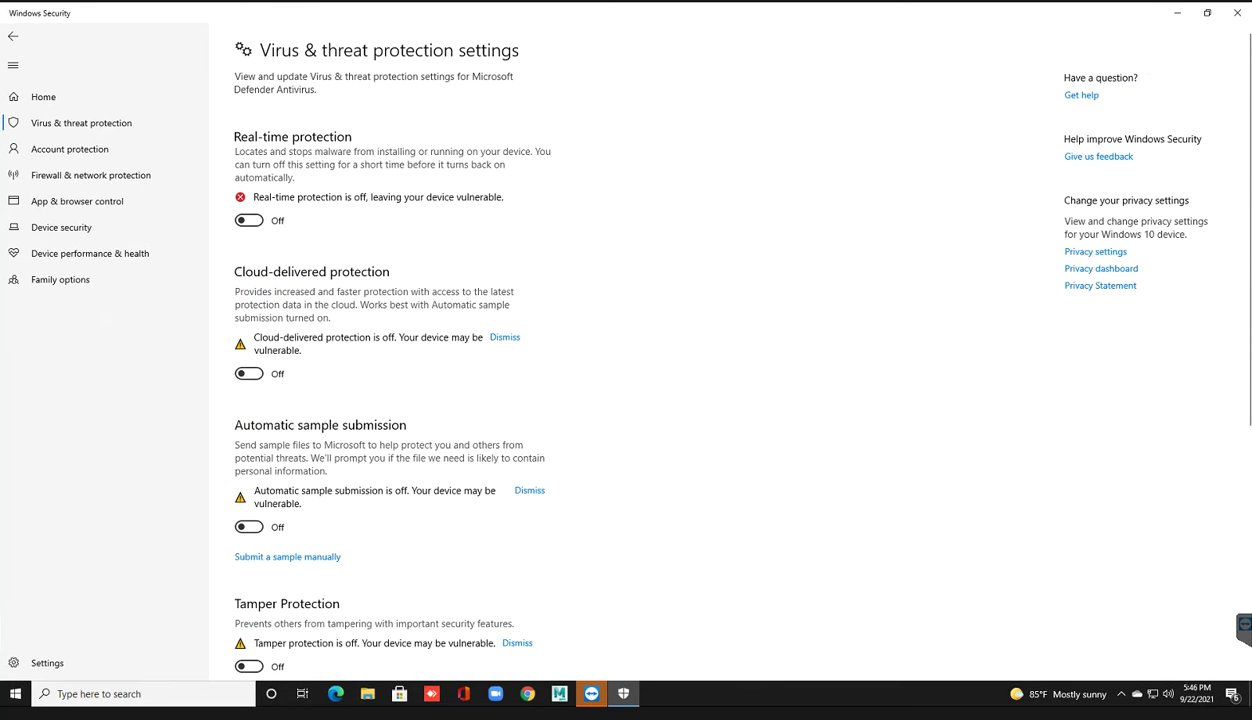
{"action": "key", "text": "alt+Left"}
{"action": "key", "text": "alt+Left"}
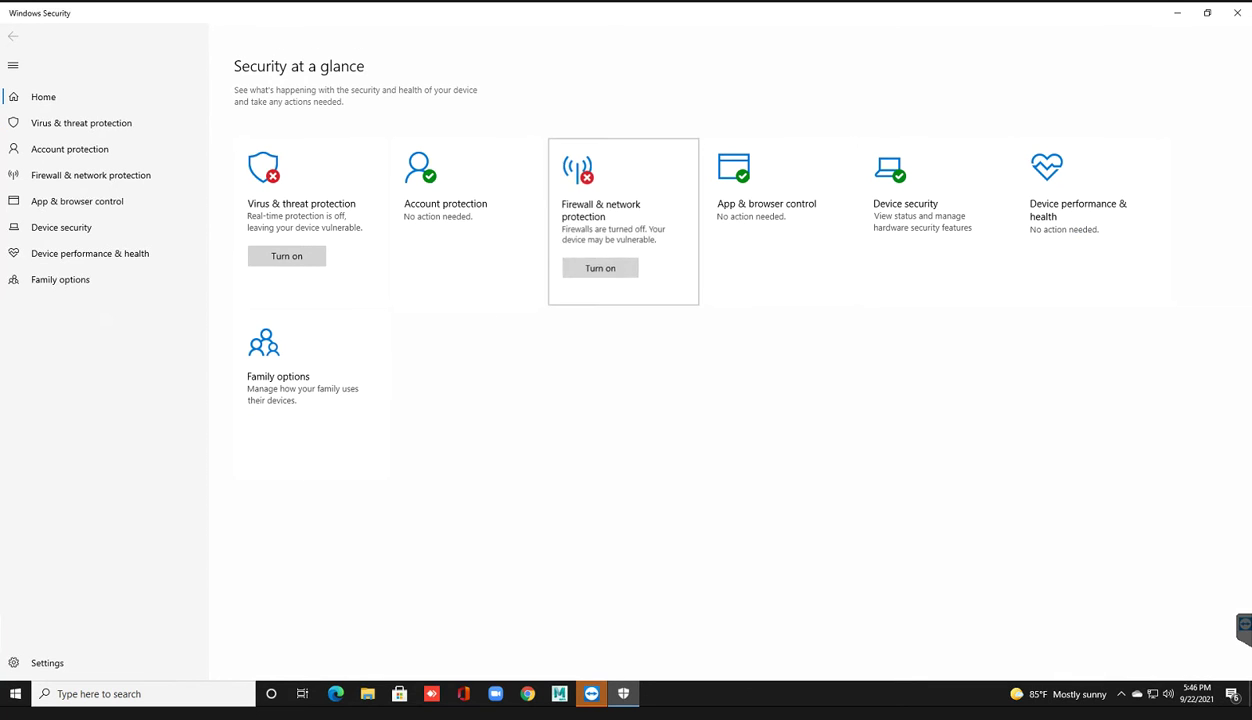
Step: Turn the Domain network firewall off, approving each UAC prompt, then minimize Windows Security
{"action": "left_click", "coordinate": [600, 210]}
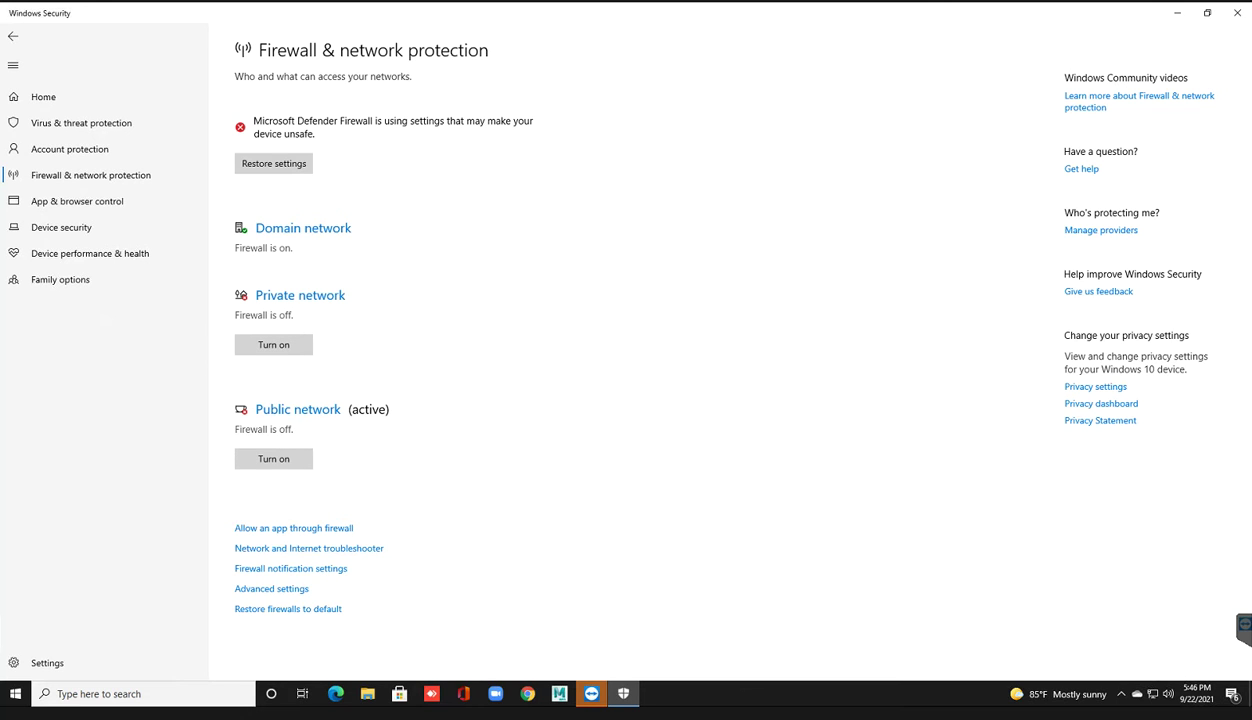
{"action": "left_click", "coordinate": [303, 228]}
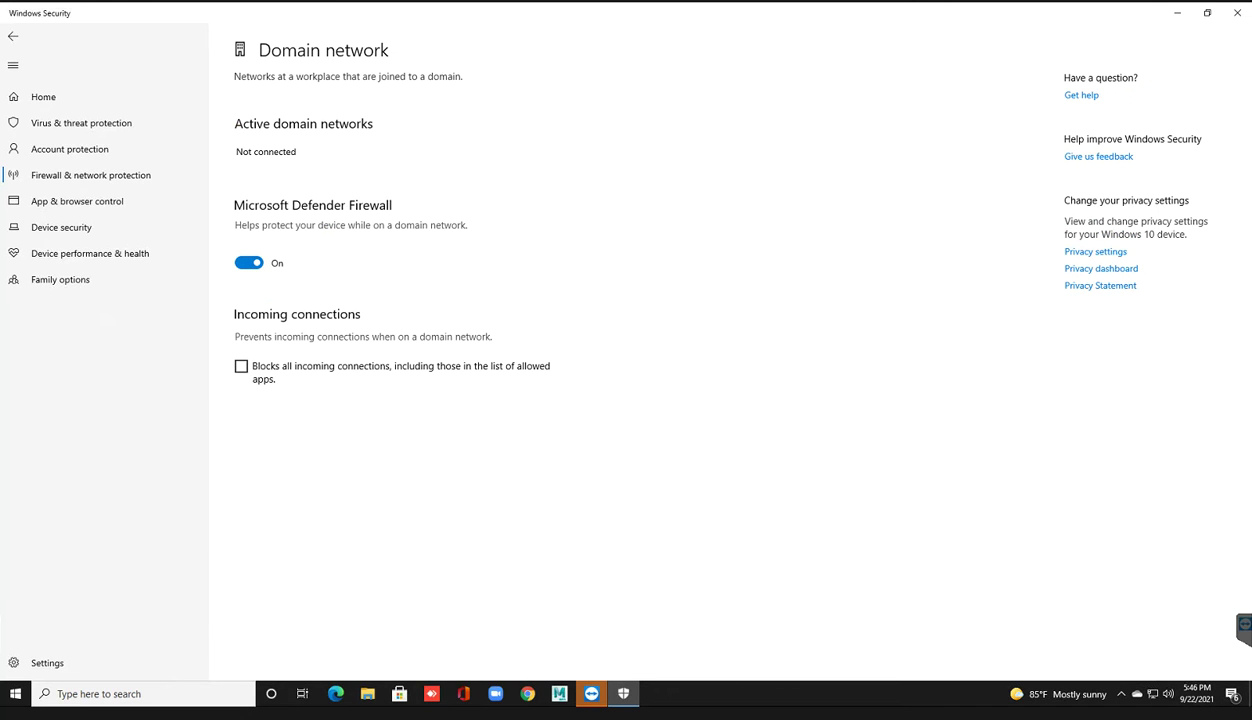
{"action": "left_click", "coordinate": [248, 262]}
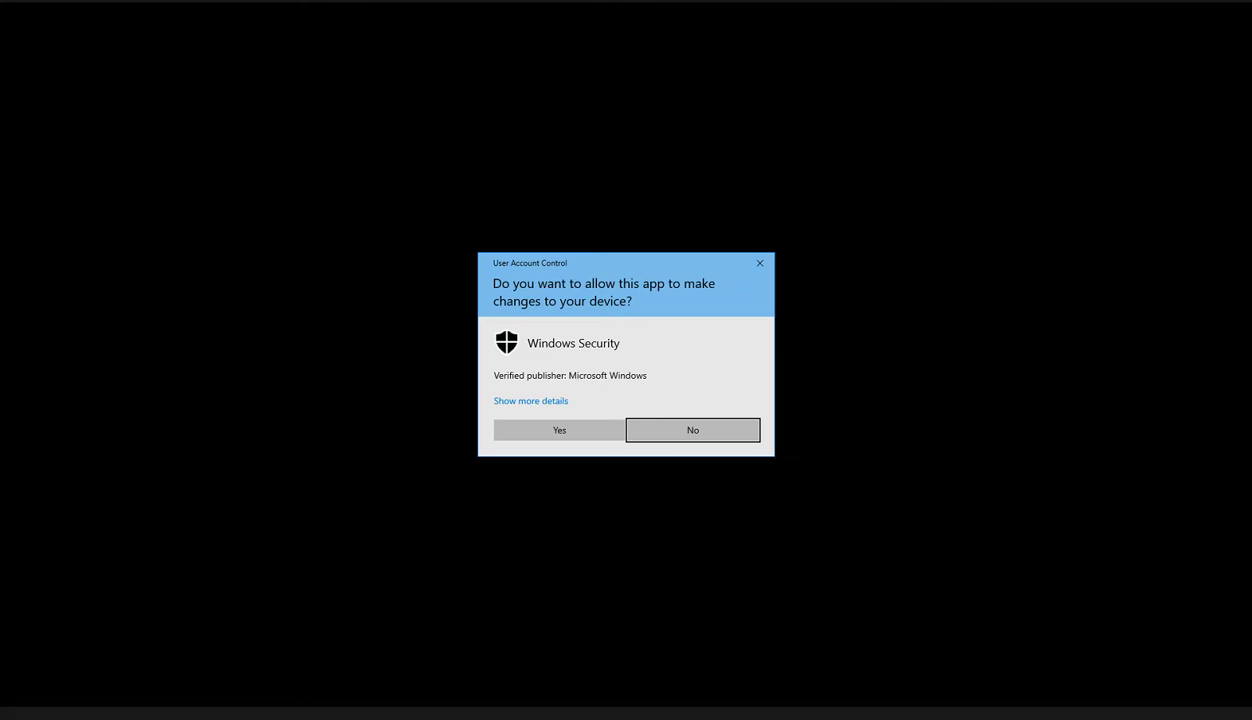
{"action": "key", "text": "alt+y"}
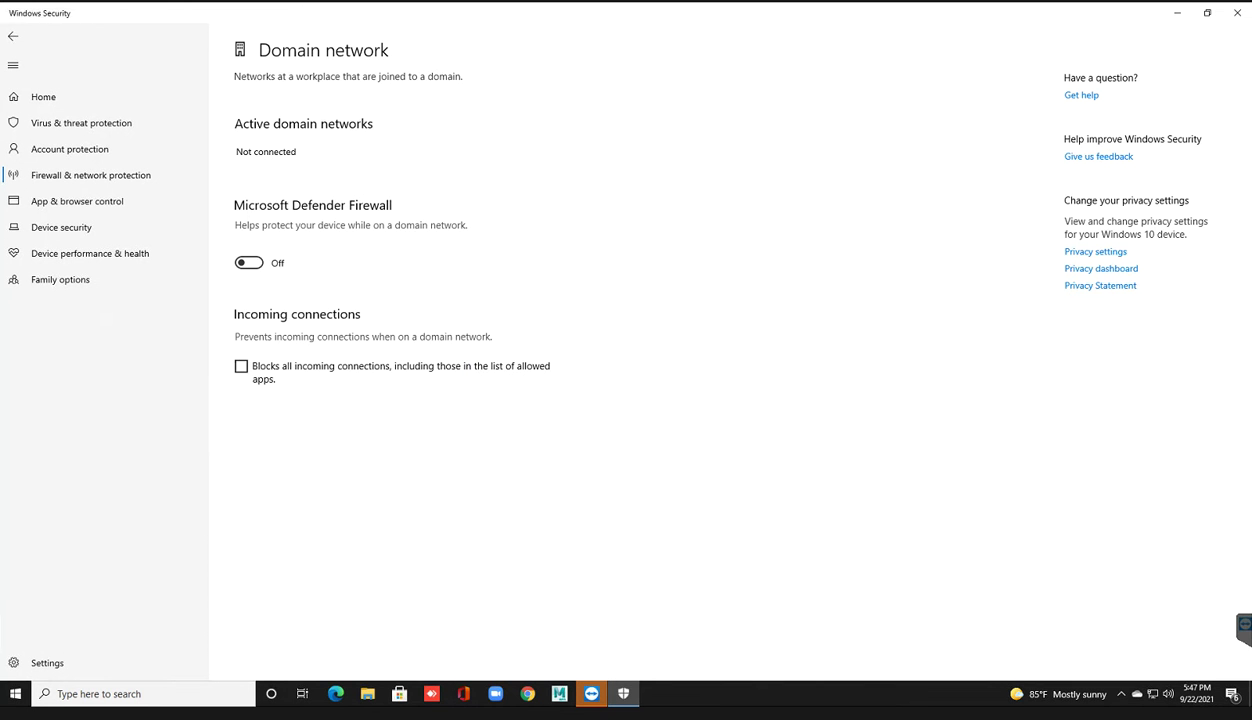
{"action": "key", "text": "space"}
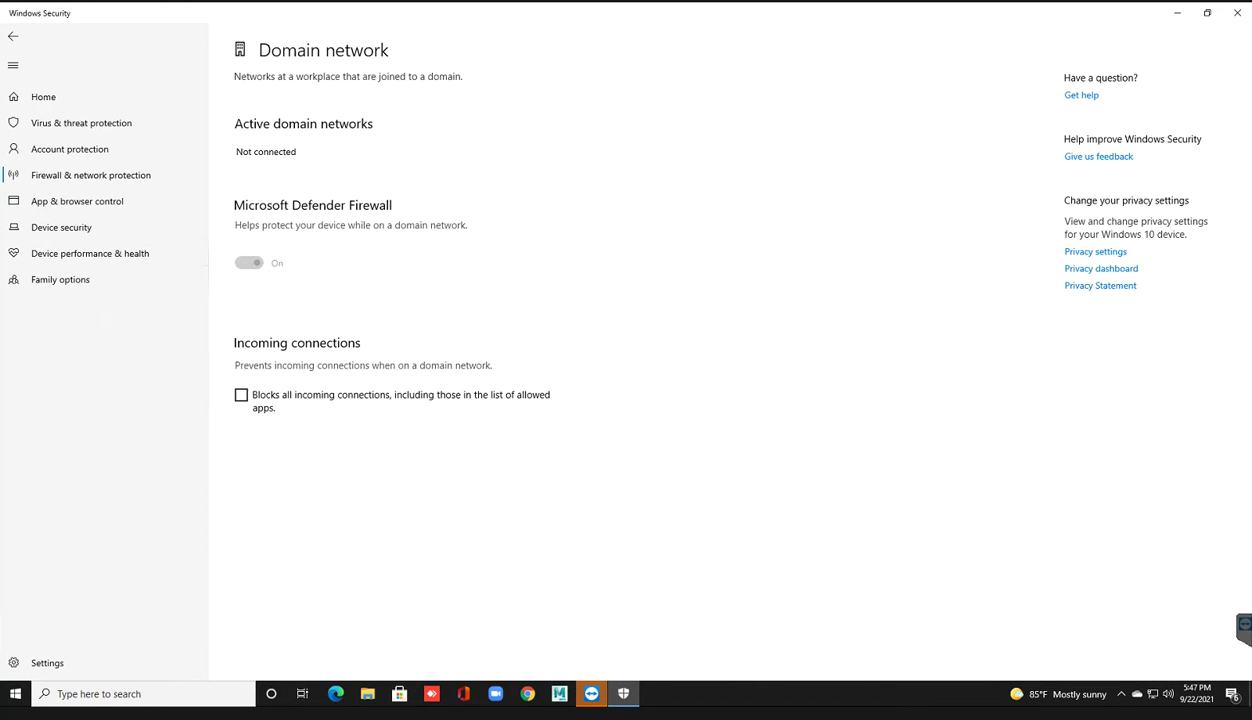
{"action": "key", "text": "alt+y"}
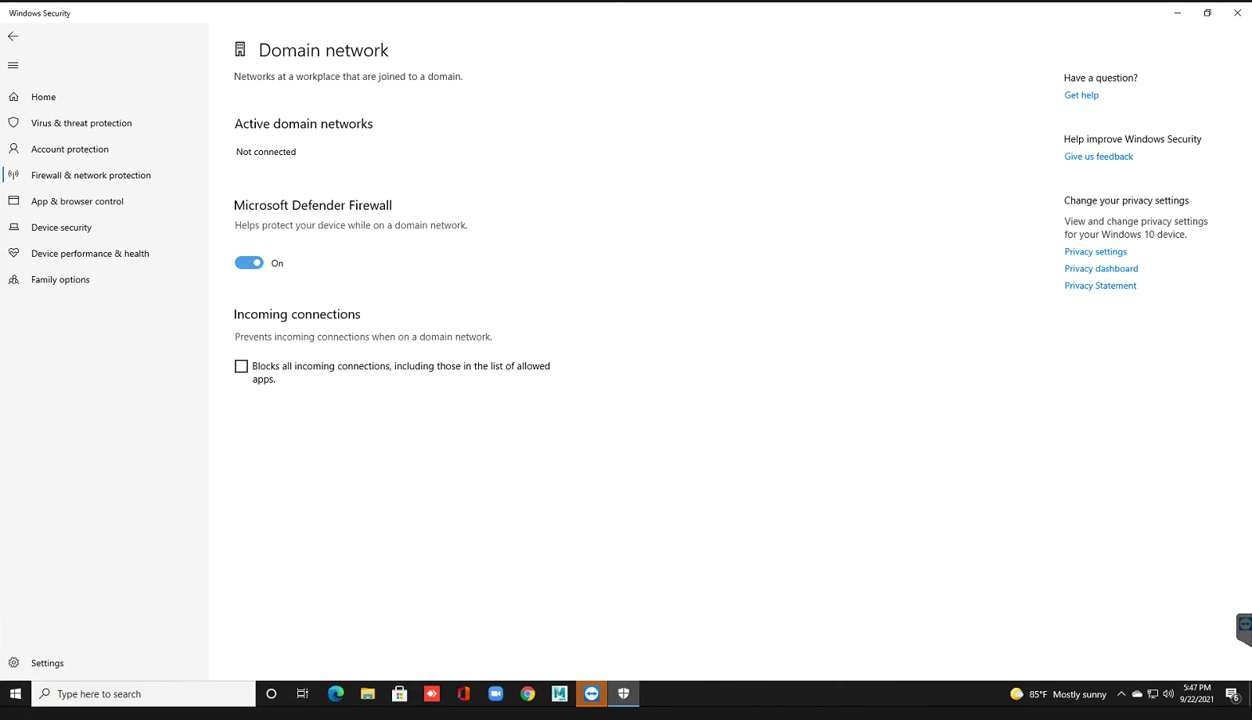
{"action": "key", "text": "space"}
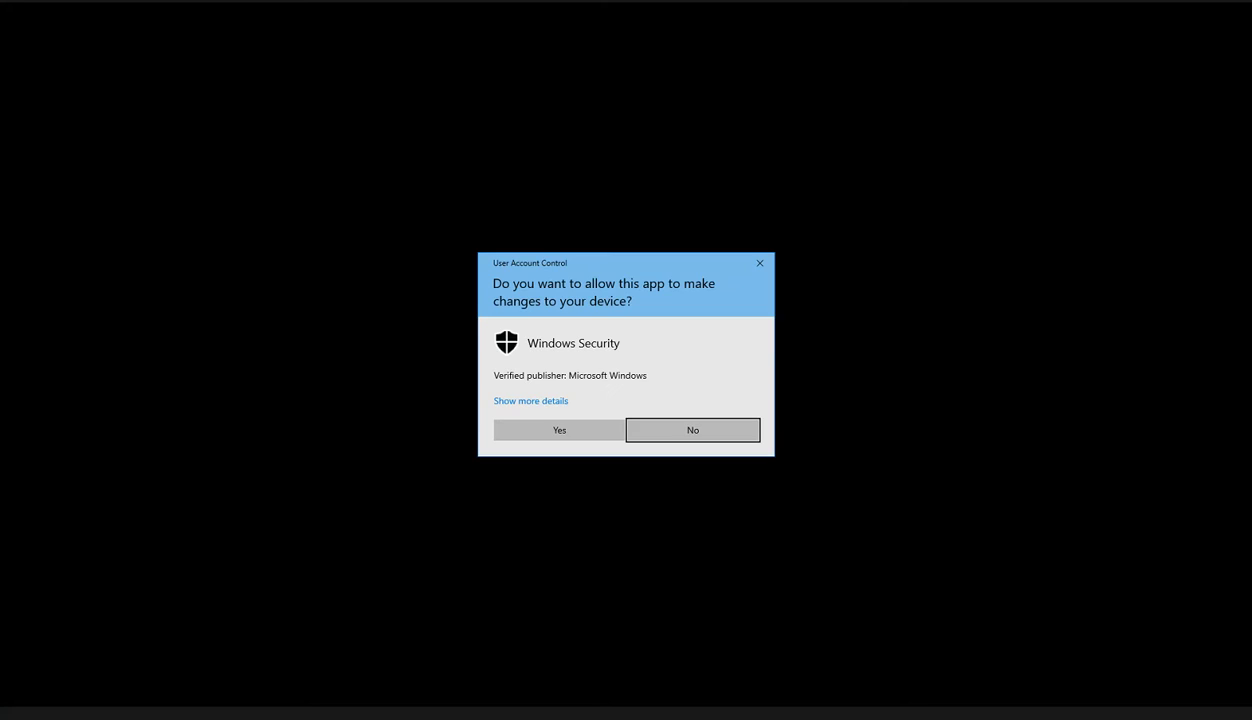
{"action": "key", "text": "alt+y"}
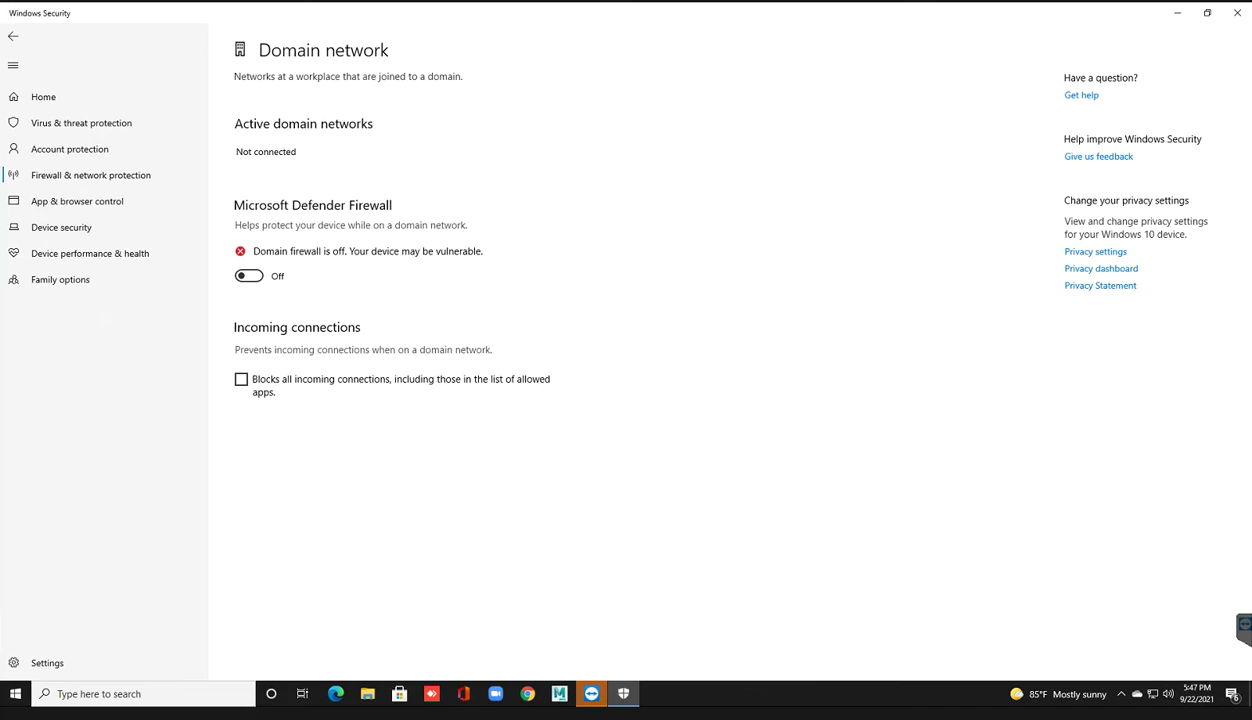
{"action": "left_click", "coordinate": [1177, 13]}
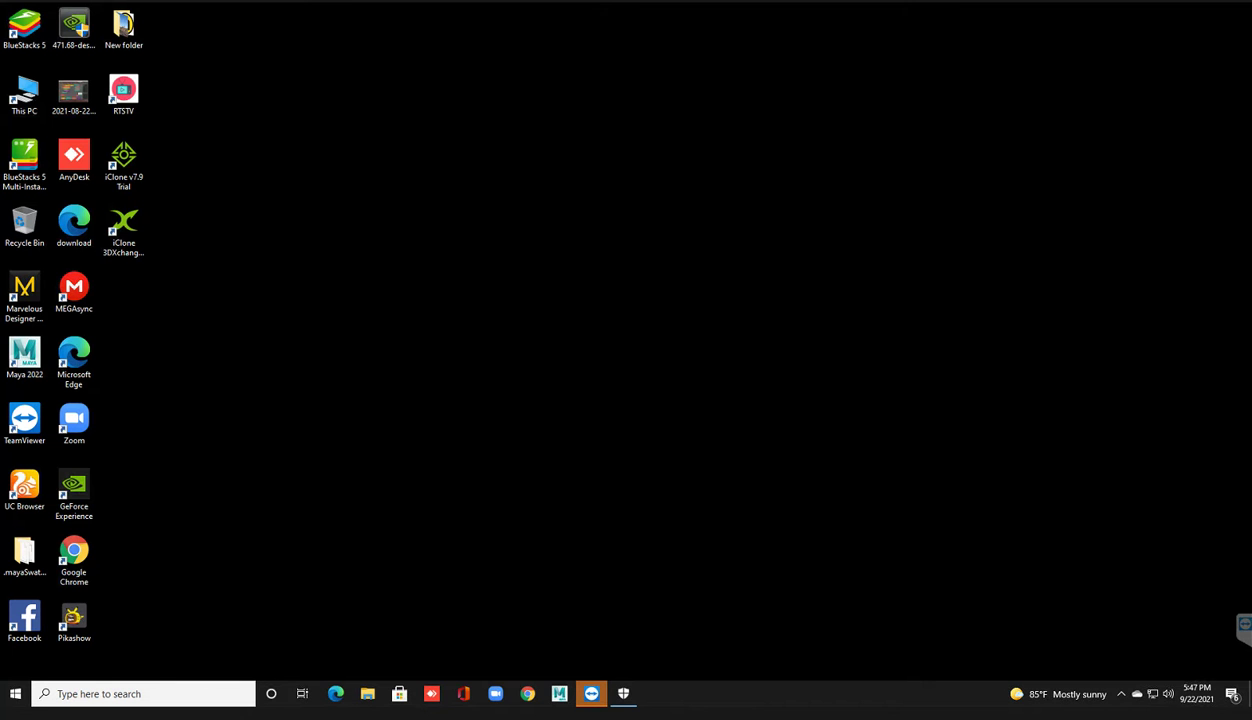
Step: Refresh the desktop and browse This PC > New Volume (B:) > Graphic Software
{"action": "right_click", "coordinate": [578, 204]}
{"action": "left_click", "coordinate": [612, 241]}
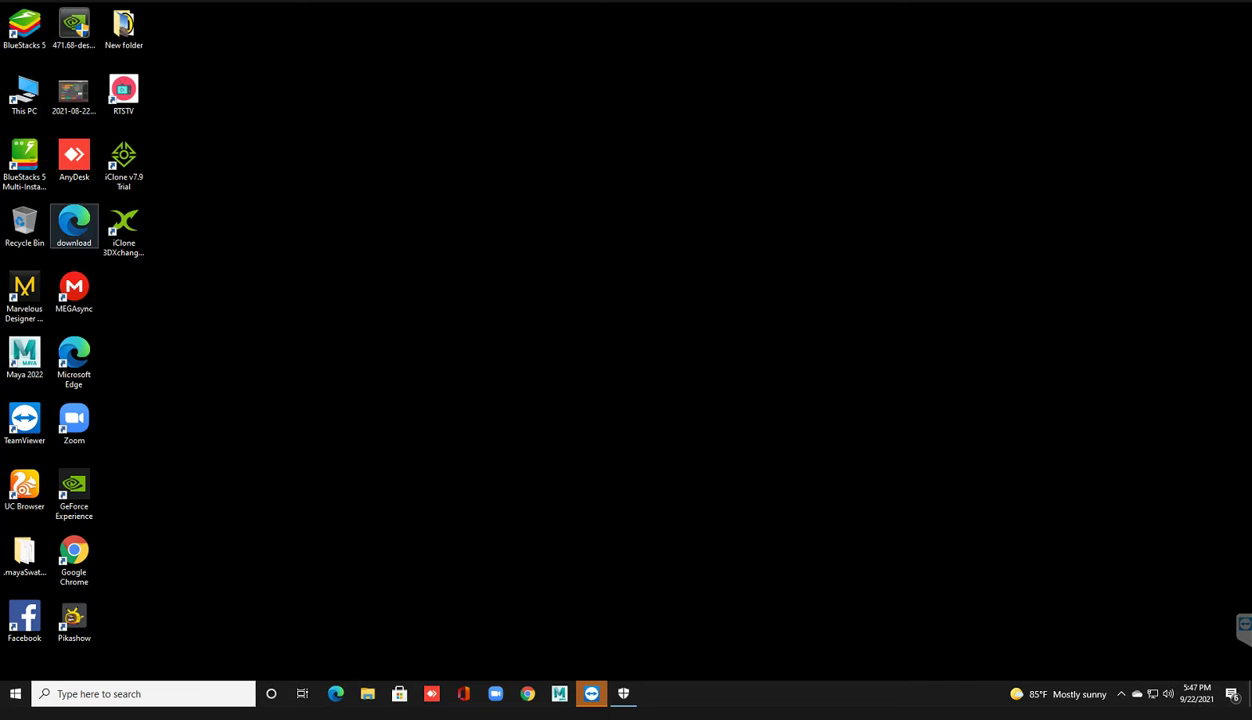
{"action": "double_click", "coordinate": [24, 93]}
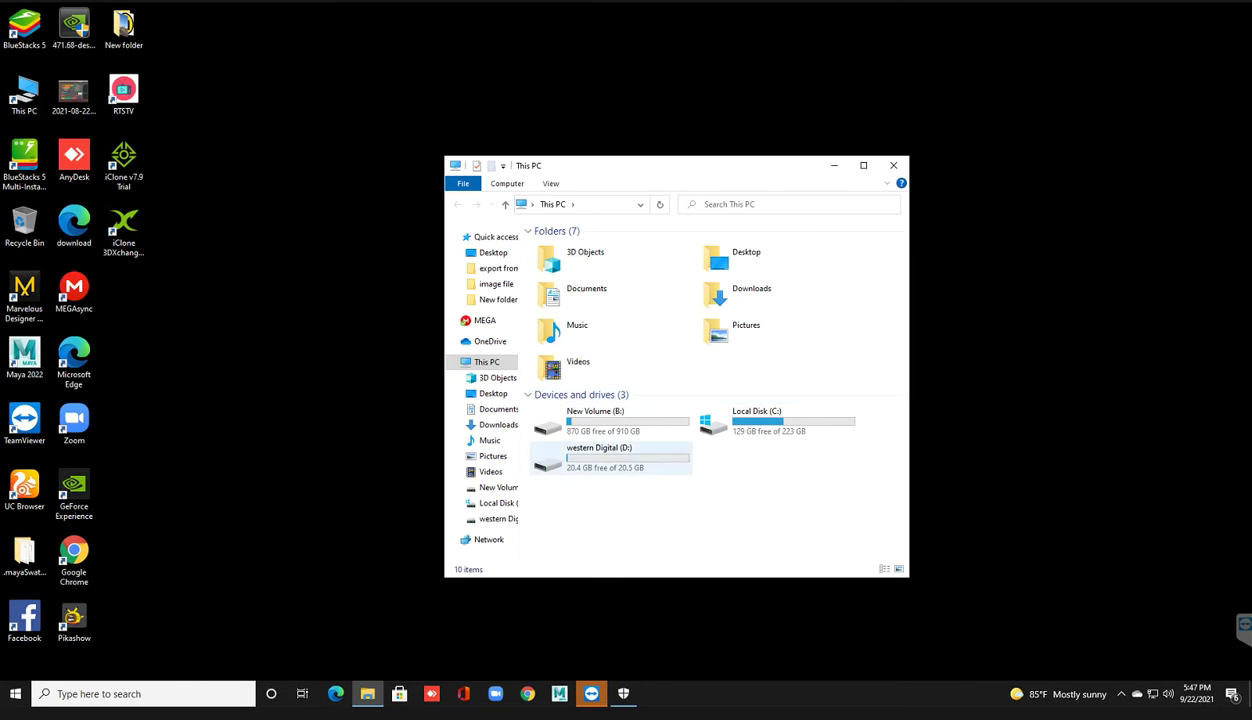
{"action": "double_click", "coordinate": [600, 420]}
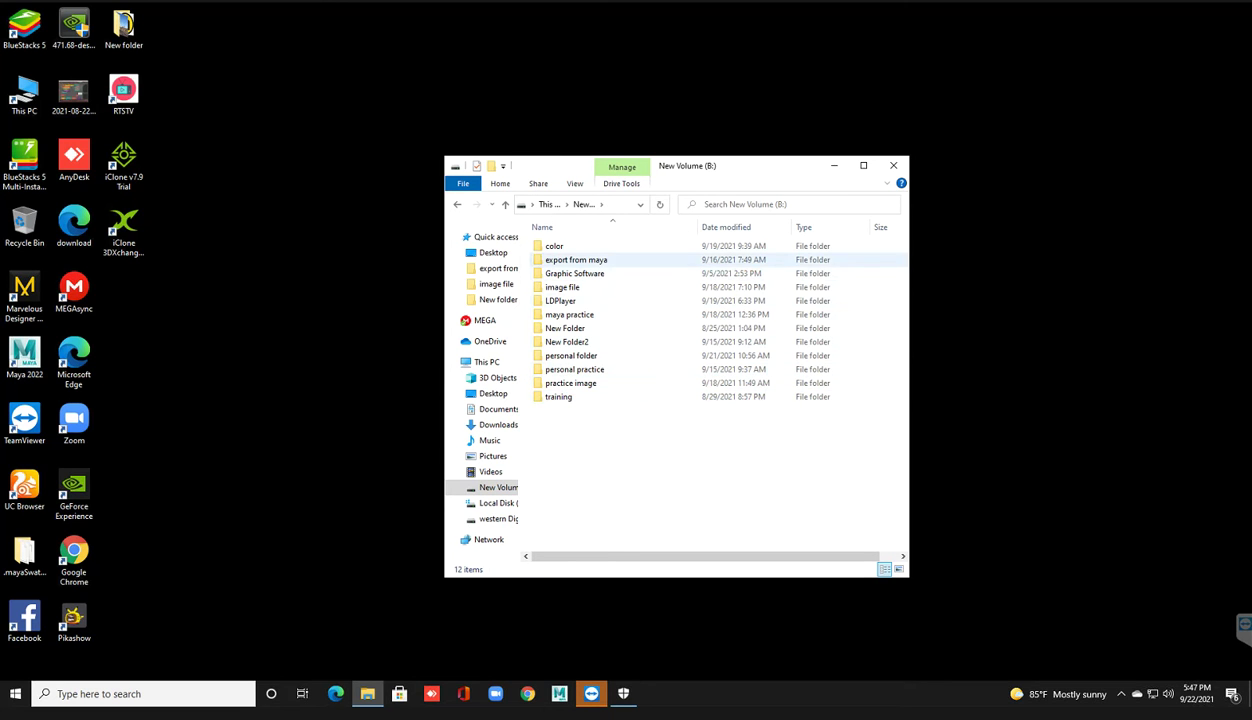
{"action": "double_click", "coordinate": [575, 273]}
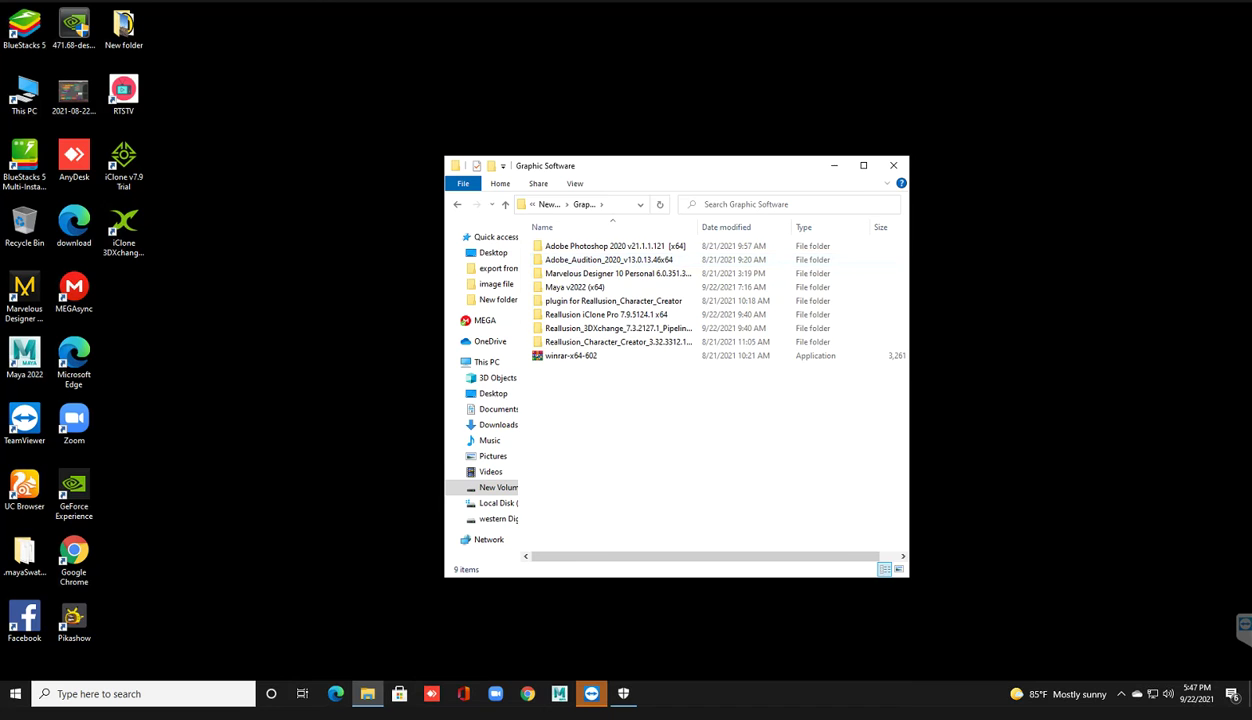
Step: Reposition the Explorer window and open the Reallusion_Character_Creator repack folder
{"action": "left_click_drag", "start_coordinate": [601, 170], "coordinate": [656, 204]}
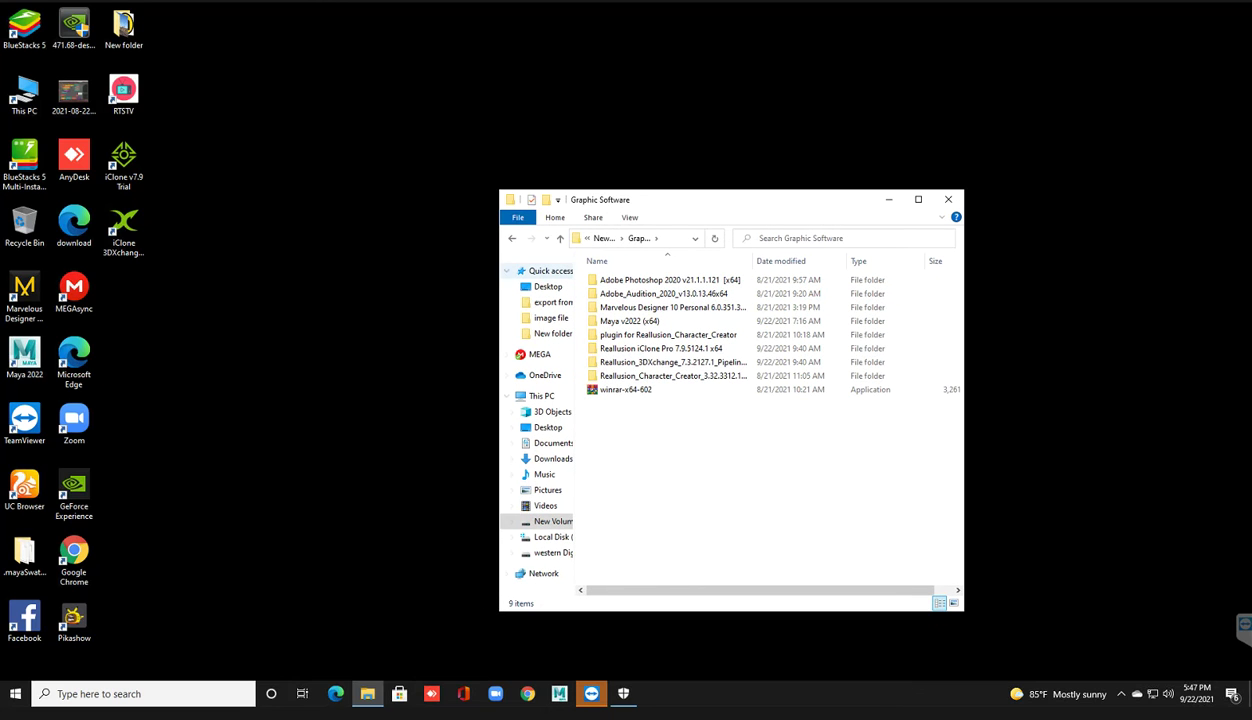
{"action": "left_click", "coordinate": [24, 292]}
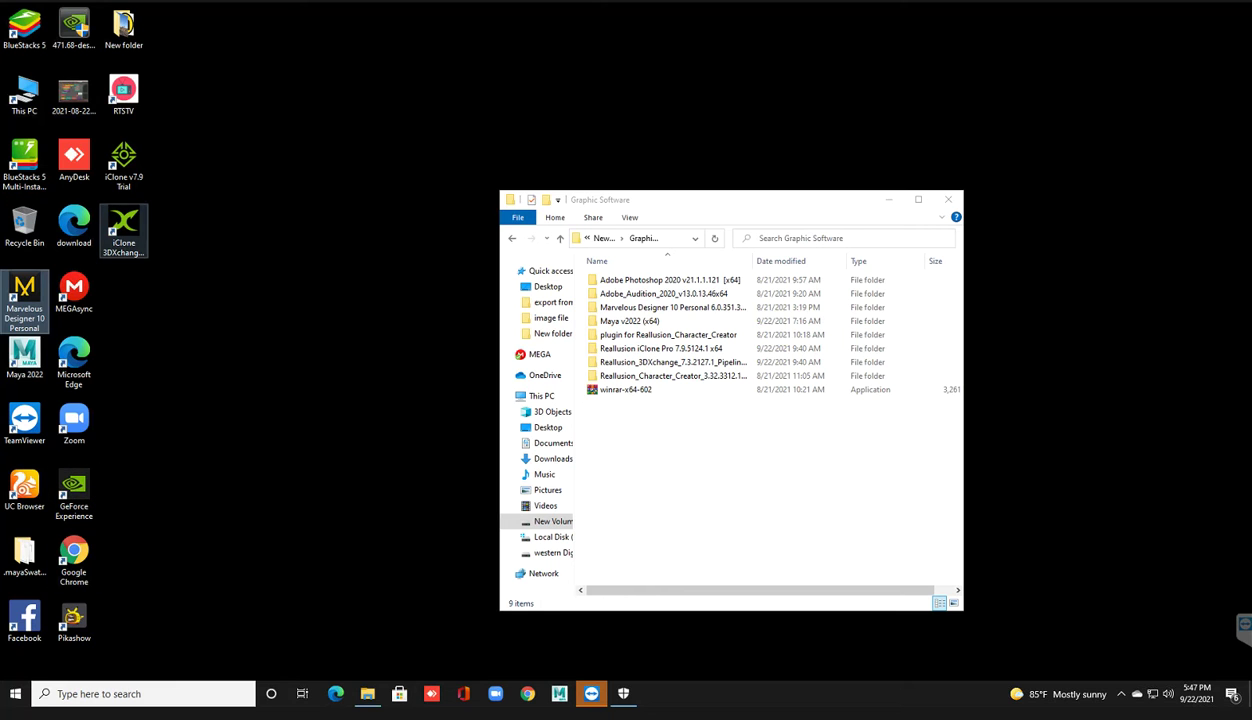
{"action": "left_click", "coordinate": [124, 230]}
{"action": "left_click", "coordinate": [124, 165]}
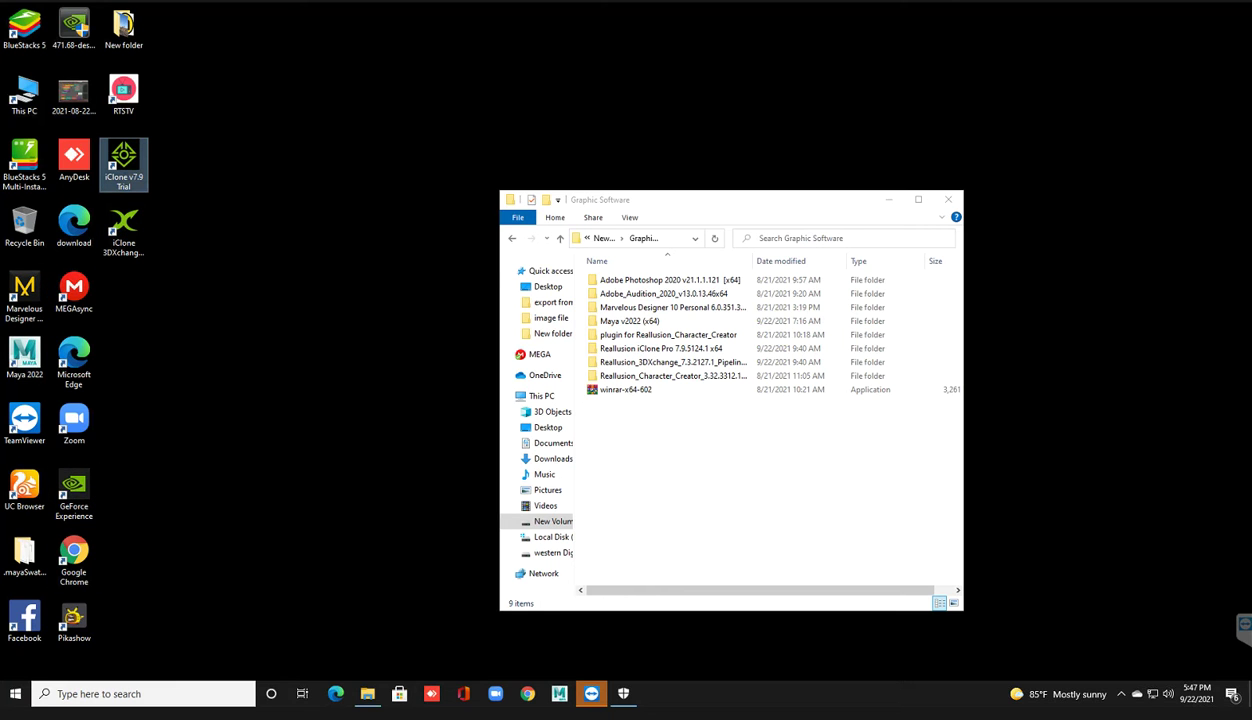
{"action": "double_click", "coordinate": [672, 375]}
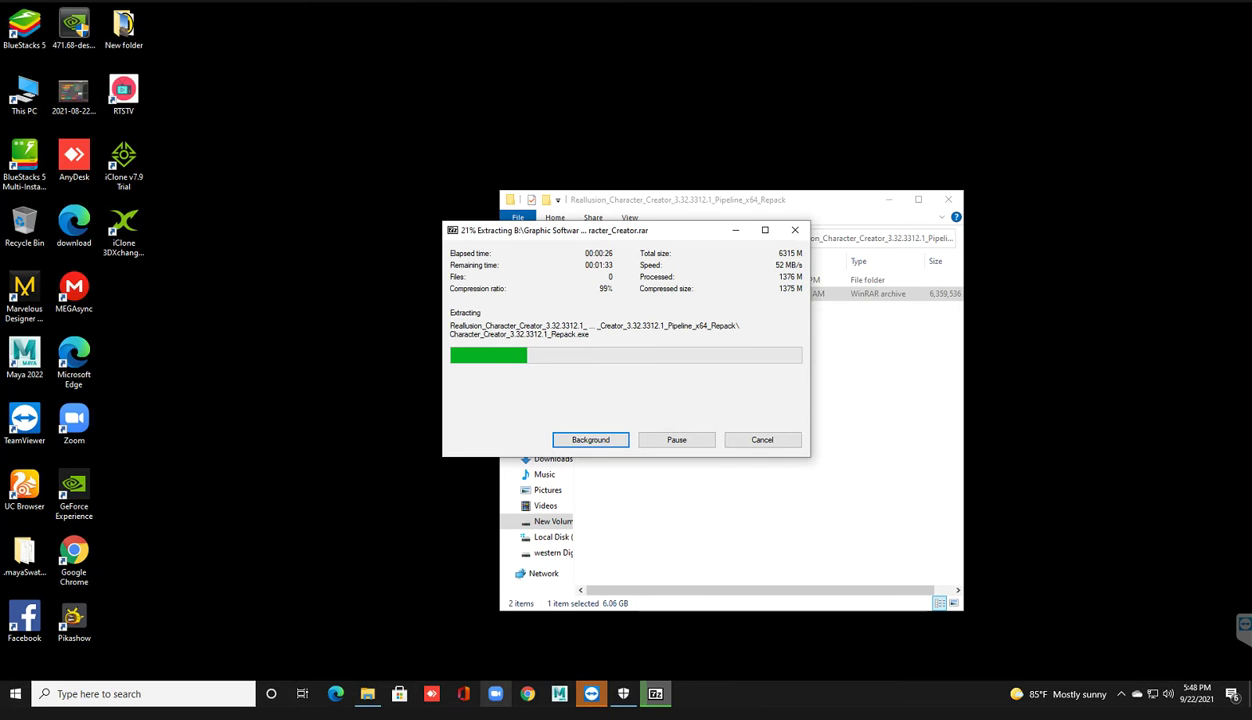
Step: Refresh the desktop four times while the Character Creator archive extracts
{"action": "right_click", "coordinate": [179, 356]}
{"action": "left_click", "coordinate": [214, 392]}
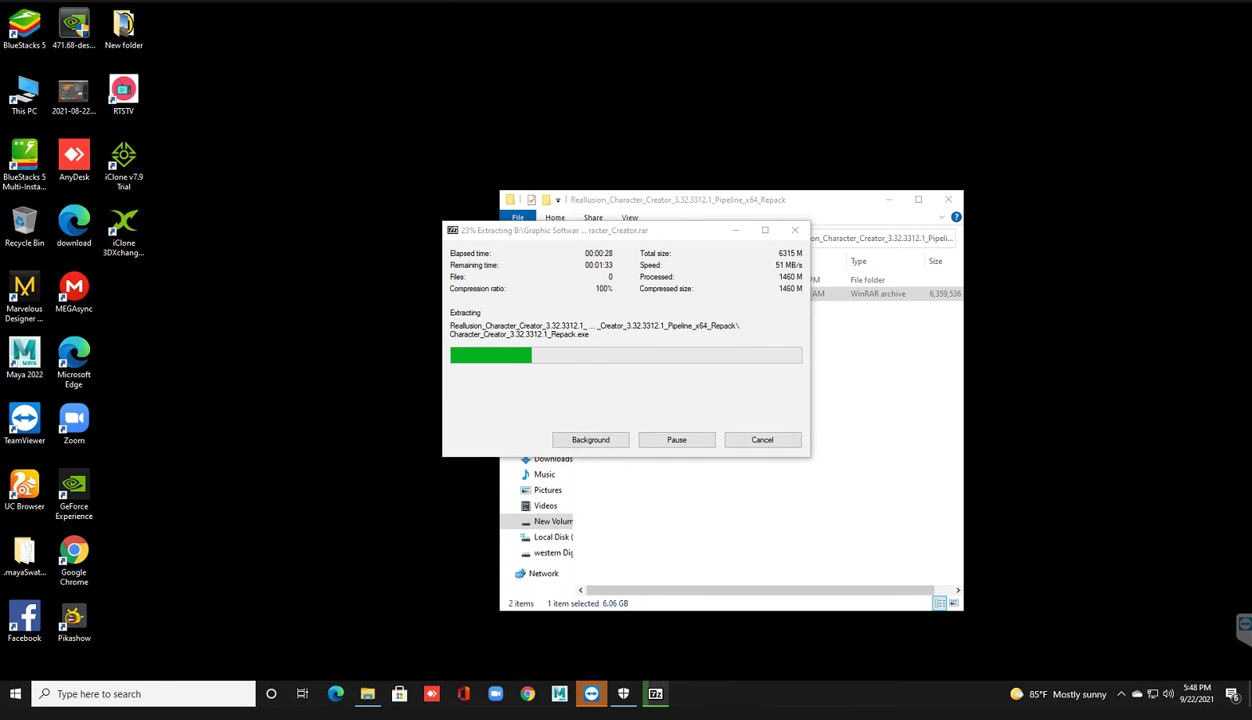
{"action": "right_click", "coordinate": [200, 352]}
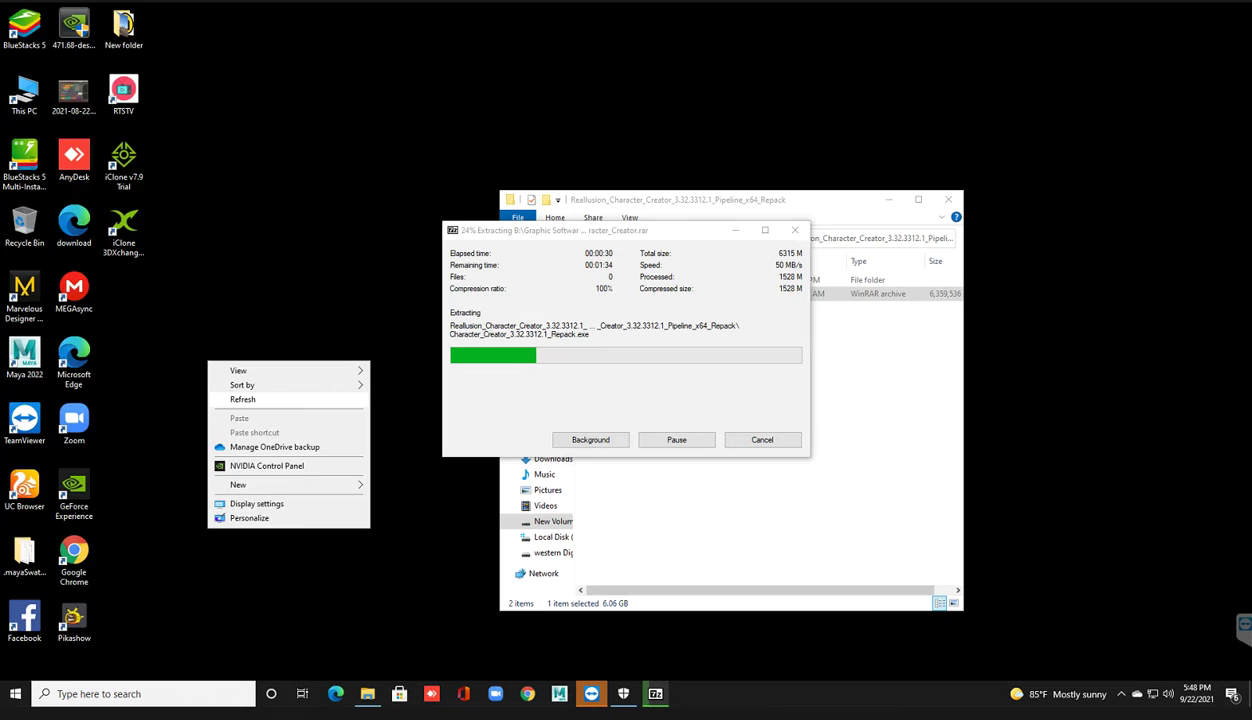
{"action": "left_click", "coordinate": [218, 391]}
{"action": "right_click", "coordinate": [221, 376]}
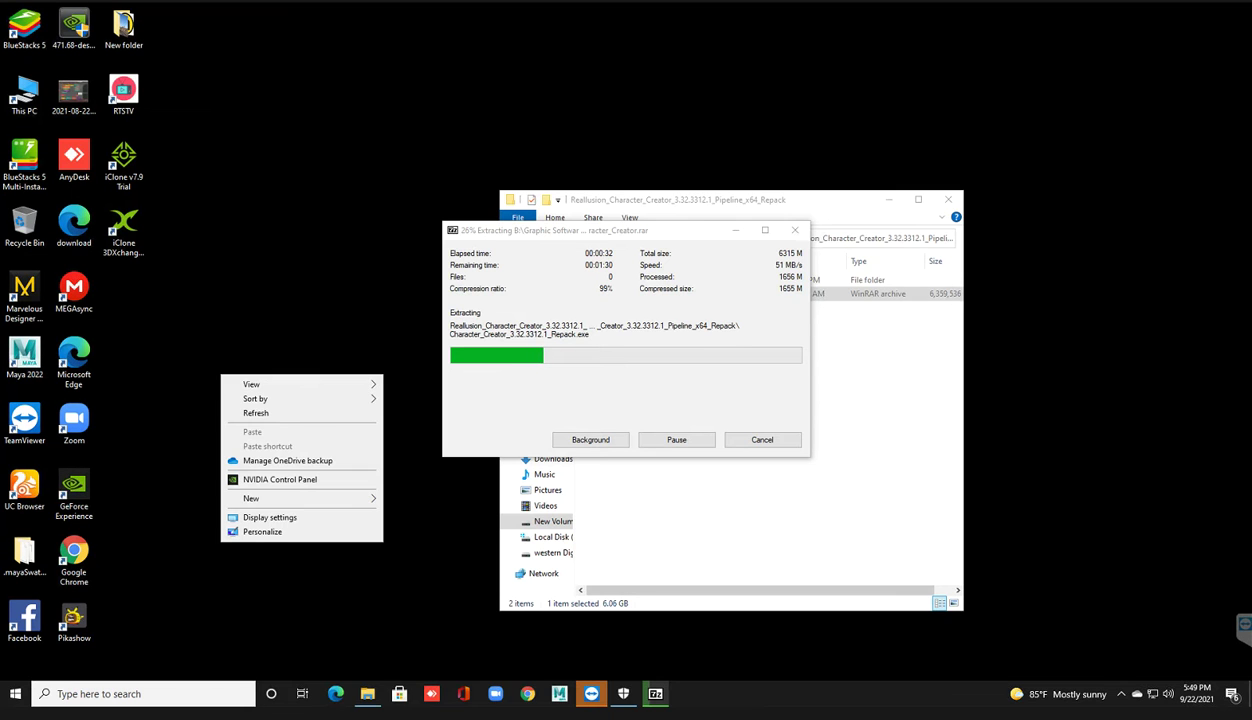
{"action": "left_click", "coordinate": [256, 413]}
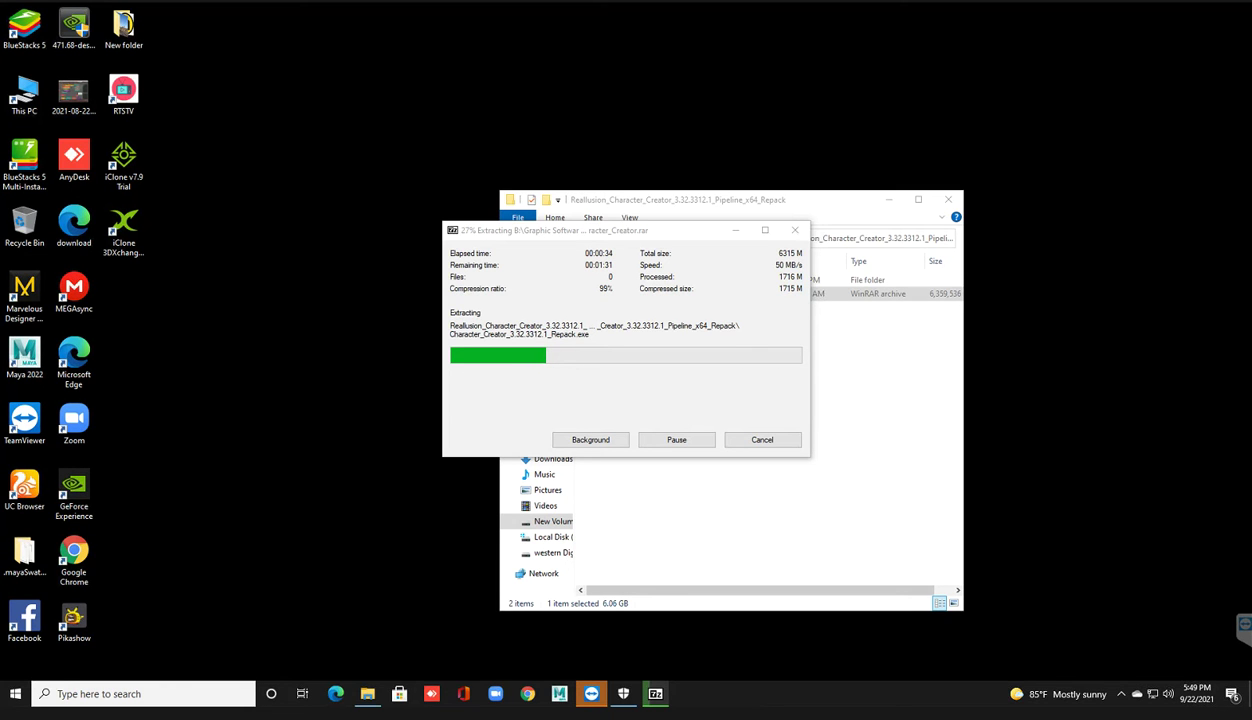
{"action": "right_click", "coordinate": [233, 398]}
{"action": "left_click", "coordinate": [268, 435]}
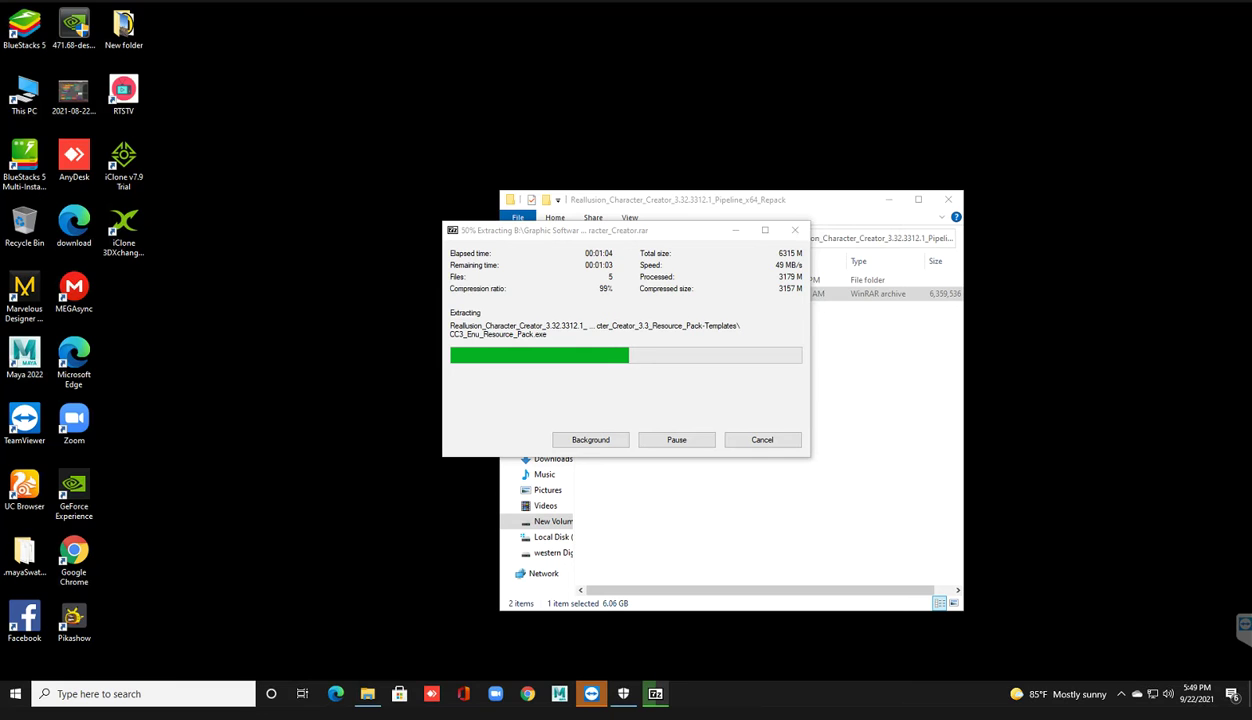
Step: Refresh the desktop four more times, then launch Pikashow from its desktop icon
{"action": "right_click", "coordinate": [250, 380]}
{"action": "left_click", "coordinate": [300, 415]}
{"action": "right_click", "coordinate": [270, 356]}
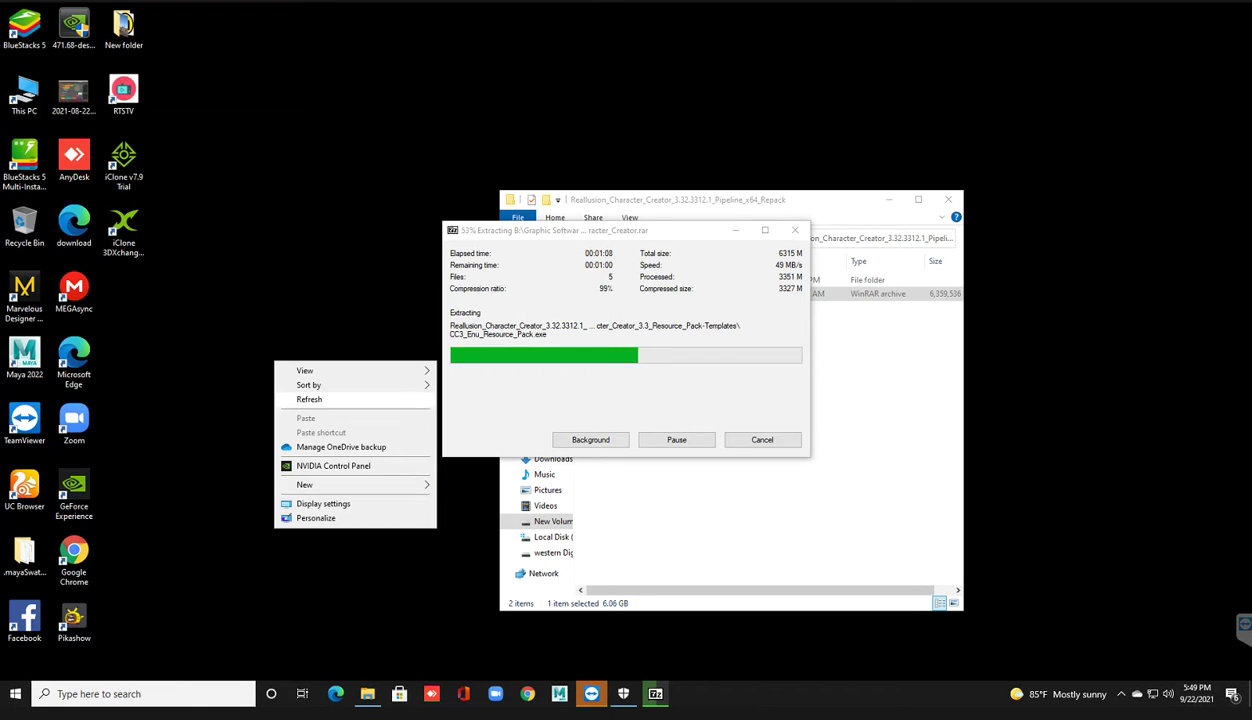
{"action": "left_click", "coordinate": [300, 390]}
{"action": "right_click", "coordinate": [252, 368]}
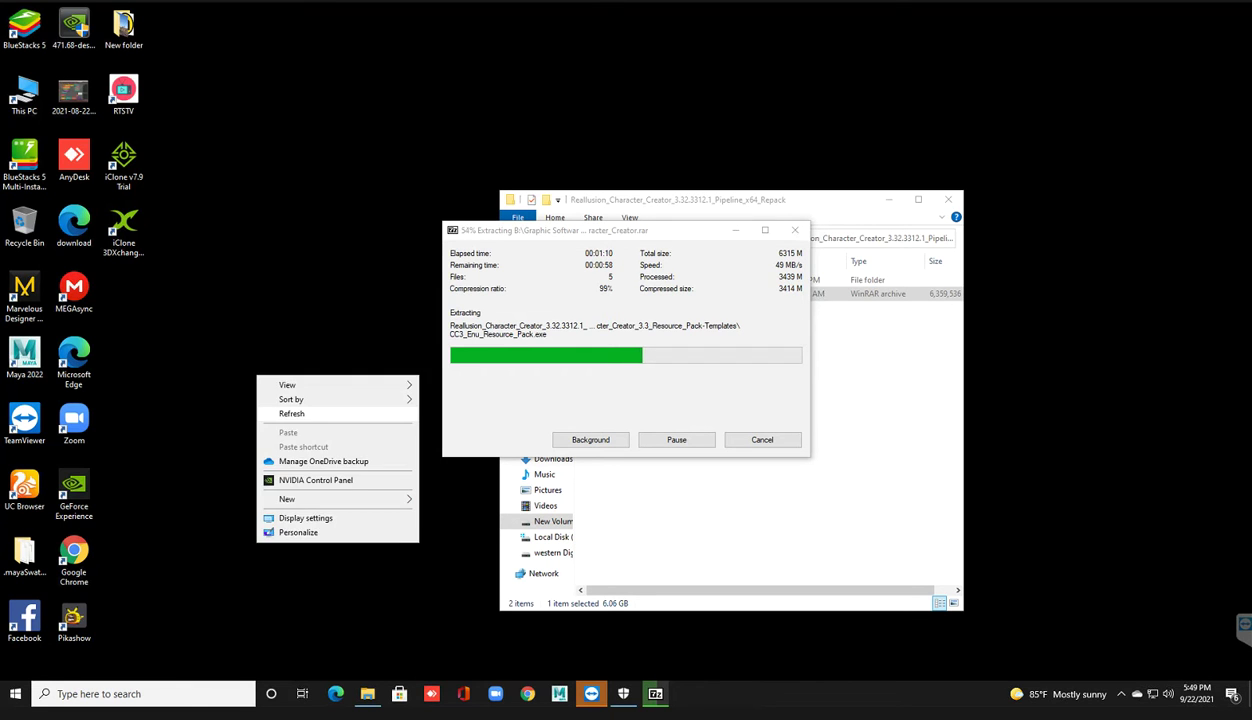
{"action": "left_click", "coordinate": [300, 405]}
{"action": "right_click", "coordinate": [256, 379]}
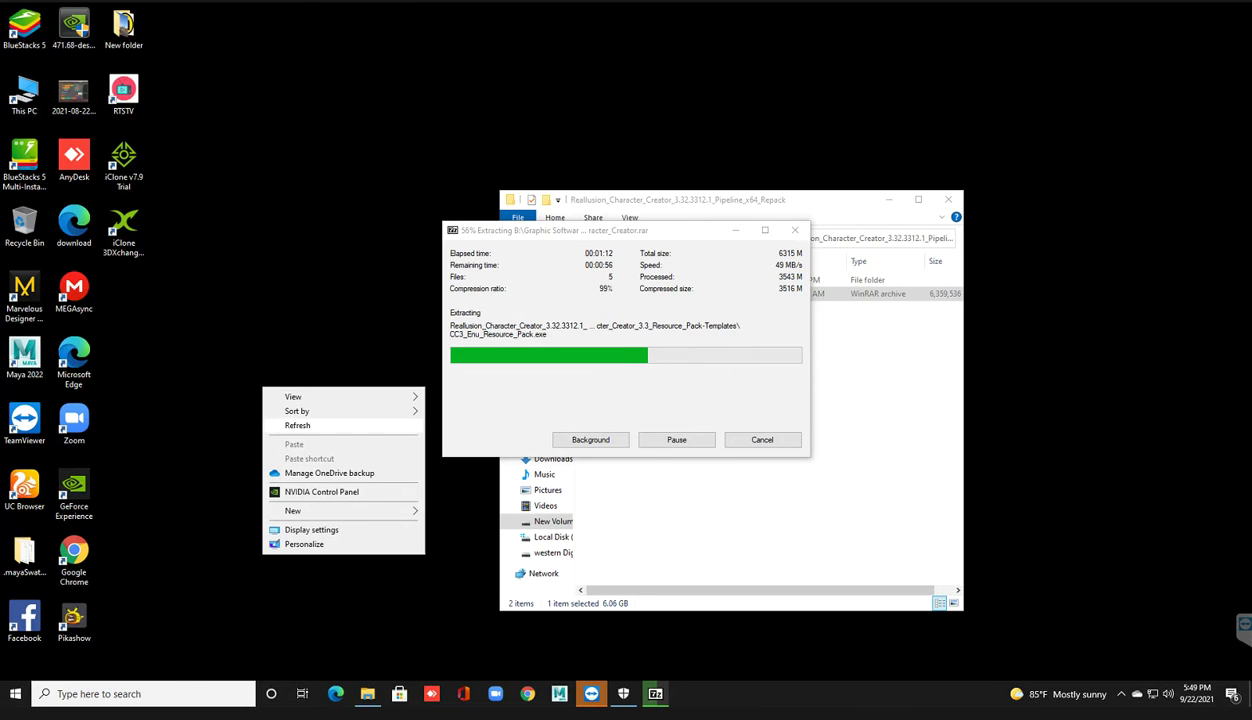
{"action": "left_click", "coordinate": [300, 416]}
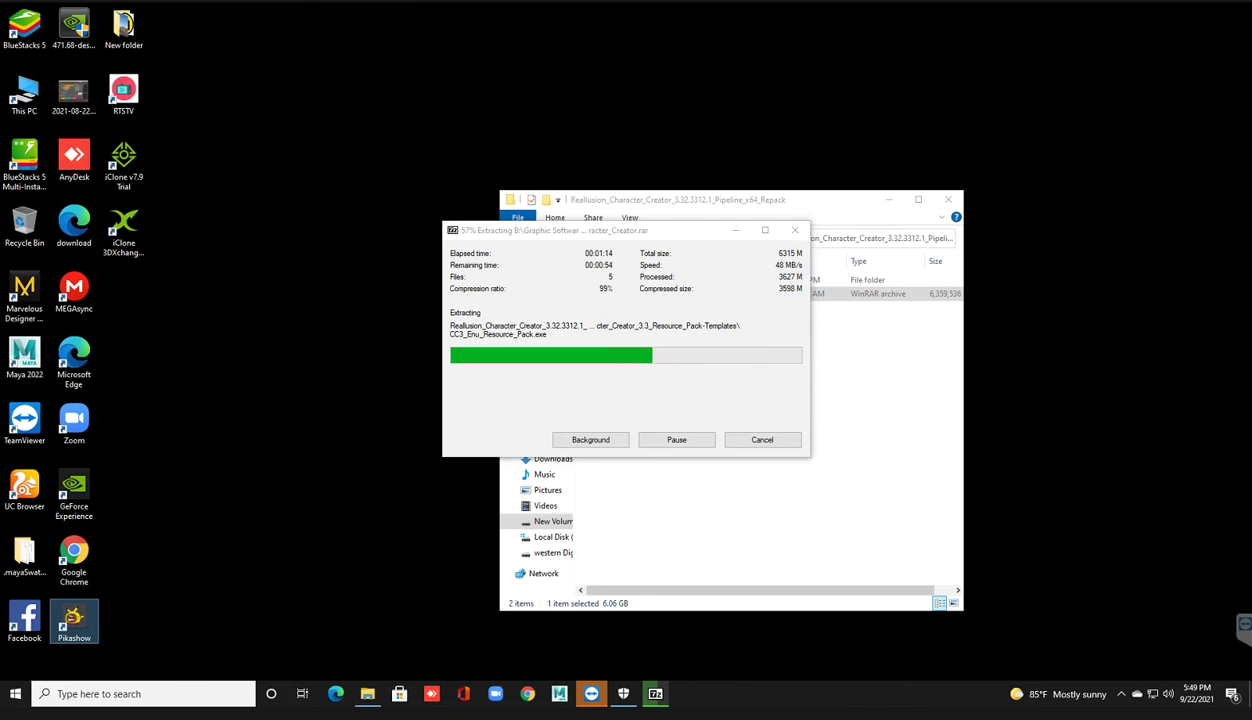
{"action": "double_click", "coordinate": [74, 618]}
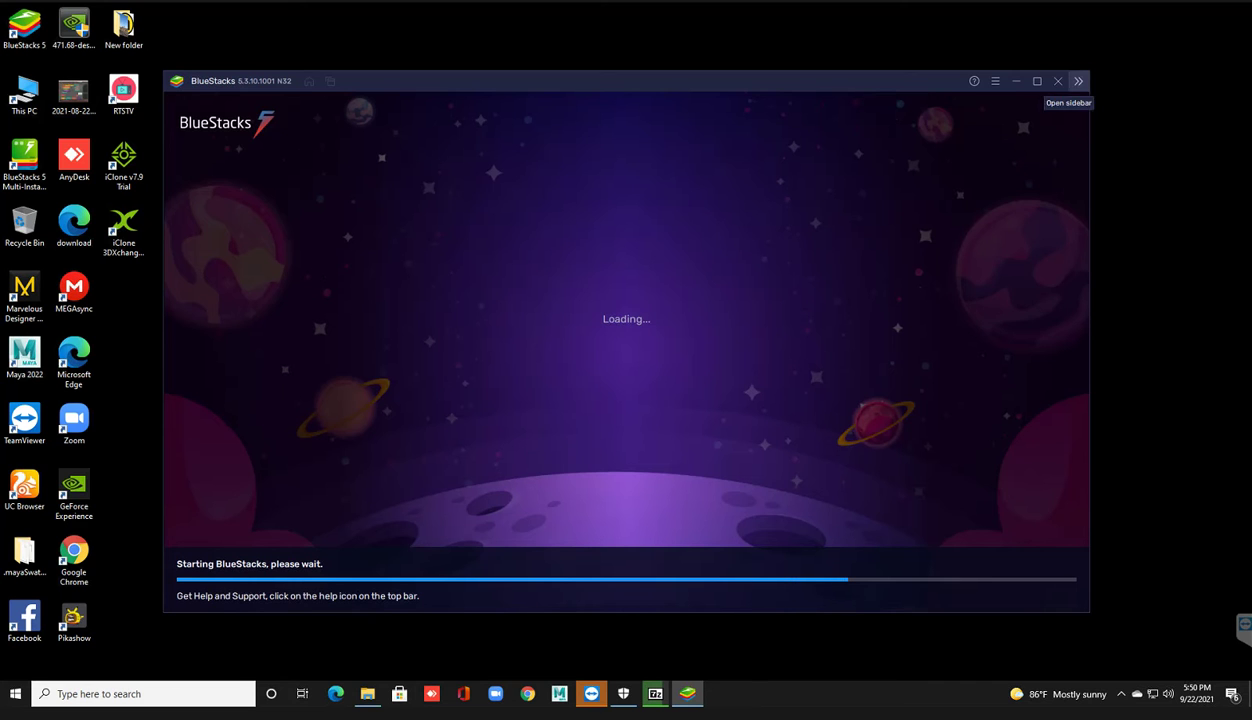
Step: Close the loading BlueStacks window and confirm Close in its dialog
{"action": "left_click", "coordinate": [1057, 81]}
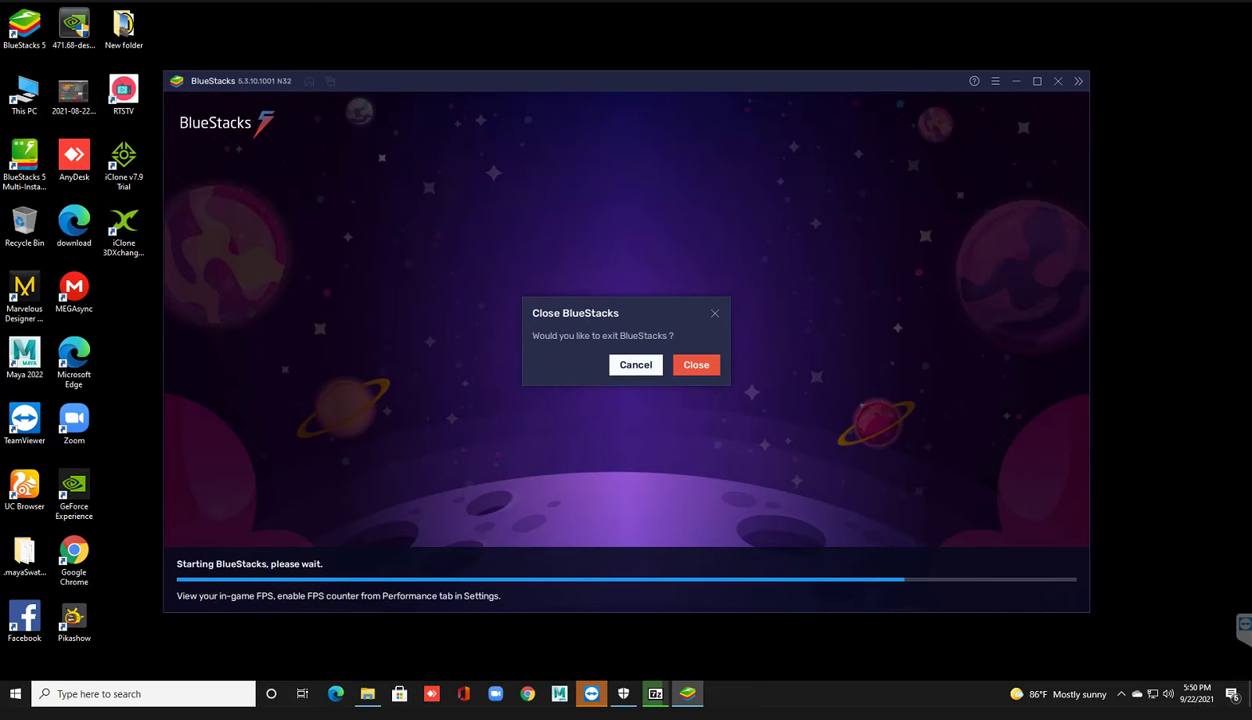
{"action": "left_click", "coordinate": [696, 364]}
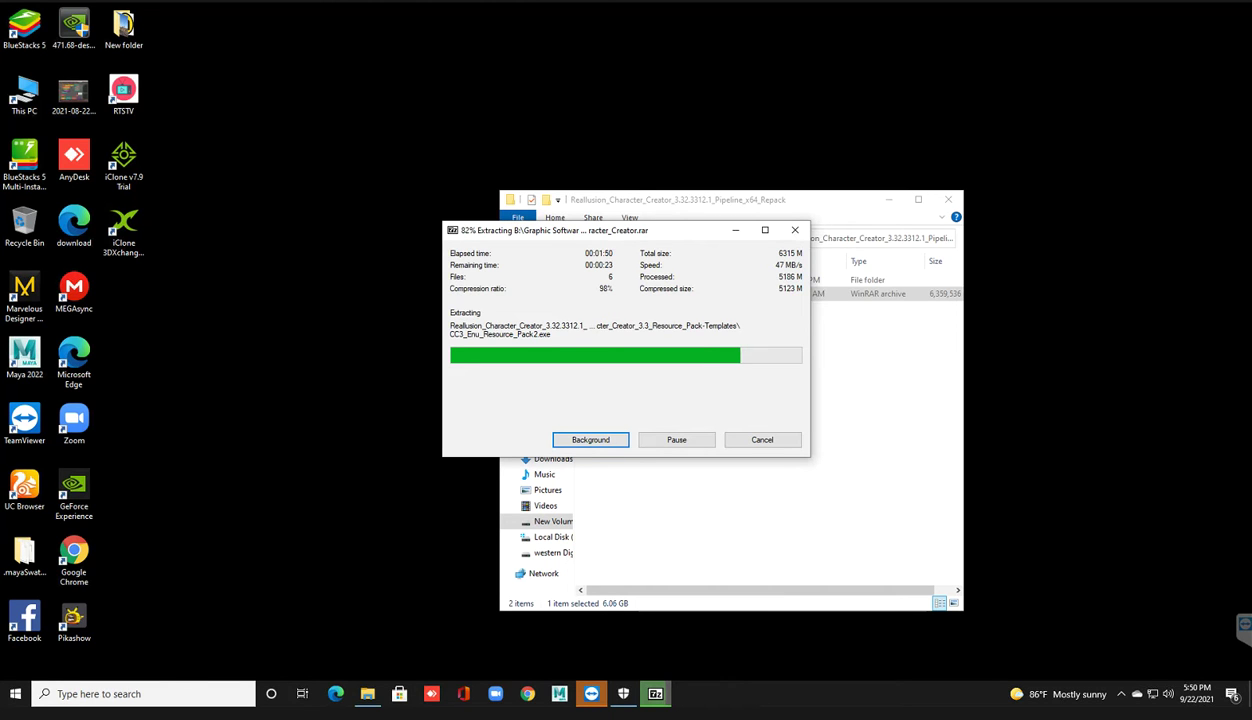
Step: Refresh the desktop twice while WinRAR finishes extracting Character_Creator.rar
{"action": "right_click", "coordinate": [191, 282]}
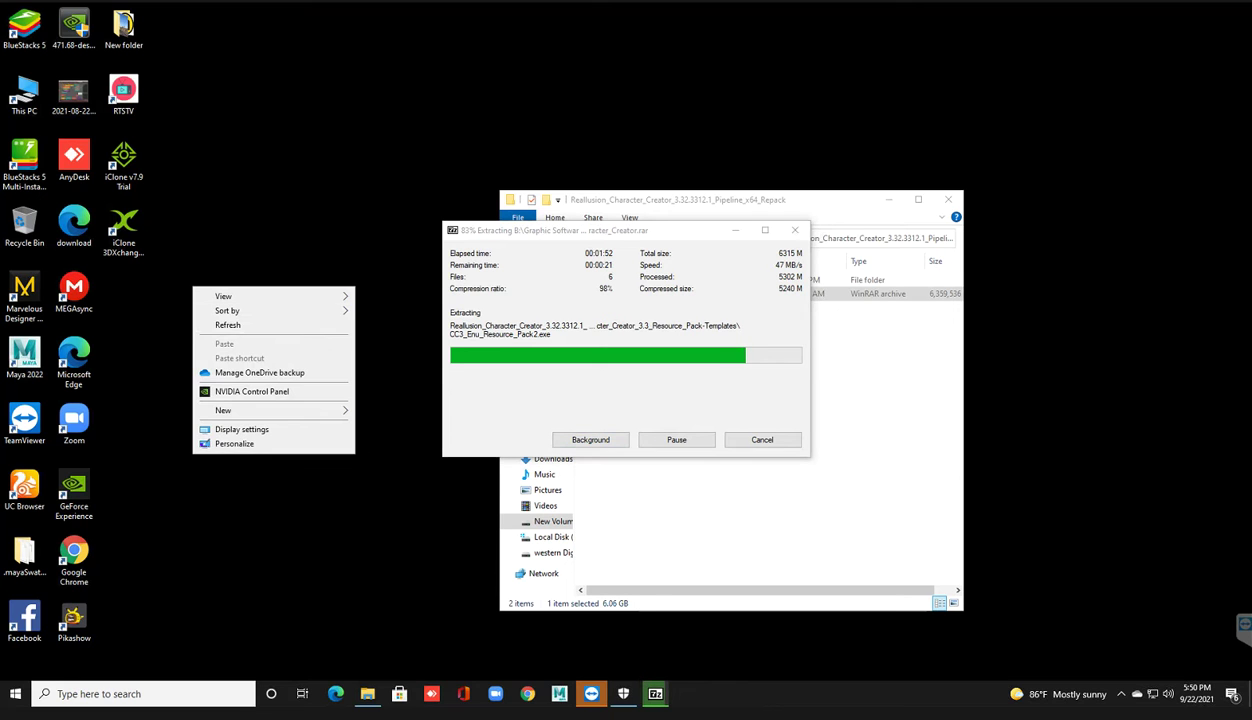
{"action": "left_click", "coordinate": [225, 318]}
{"action": "right_click", "coordinate": [214, 305]}
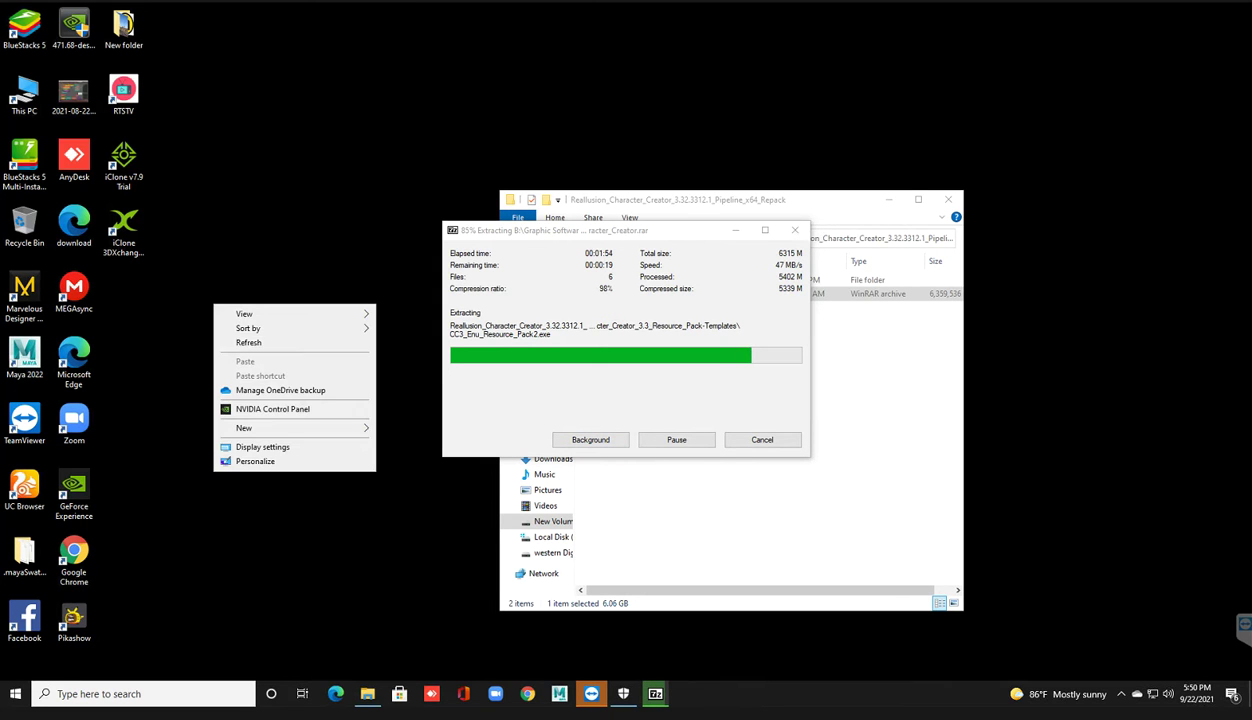
{"action": "left_click", "coordinate": [248, 342]}
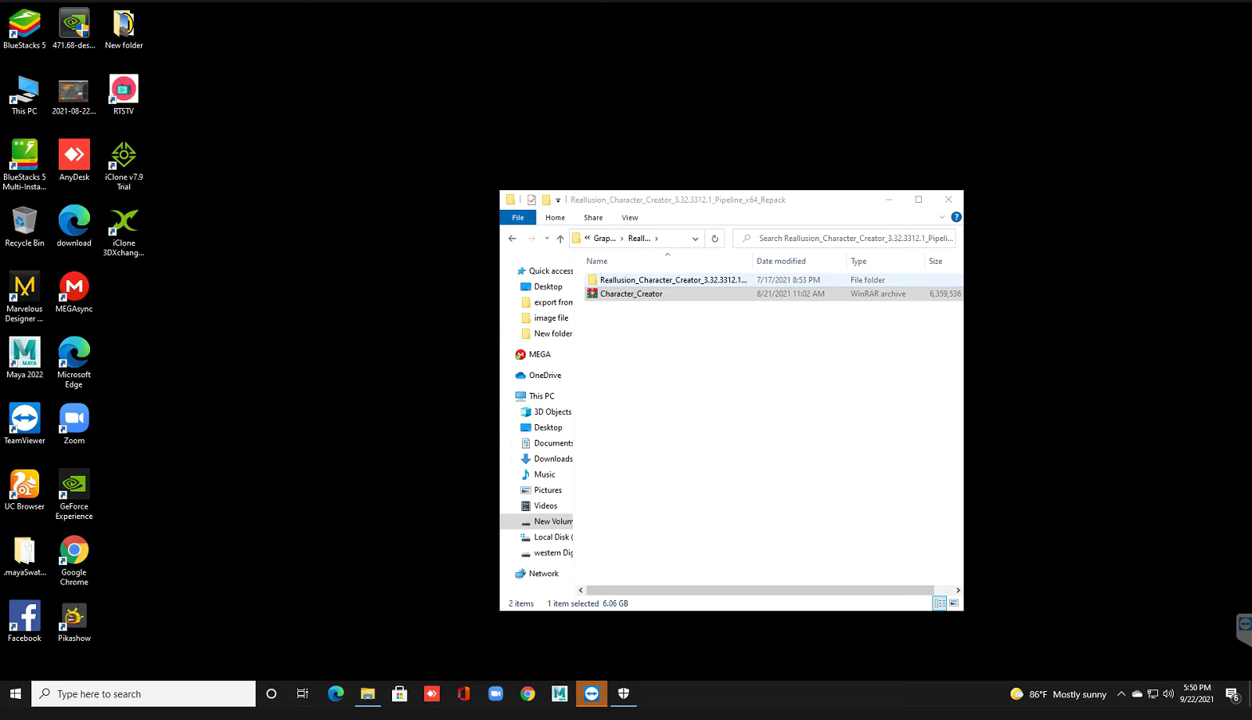
Step: Open the extracted Reallusion folder and look inside 3.3 Resource_Pack-Templates
{"action": "left_click", "coordinate": [672, 280]}
{"action": "key", "text": "Return"}
{"action": "key", "text": "Down"}
{"action": "key", "text": "Up"}
{"action": "key", "text": "Return"}
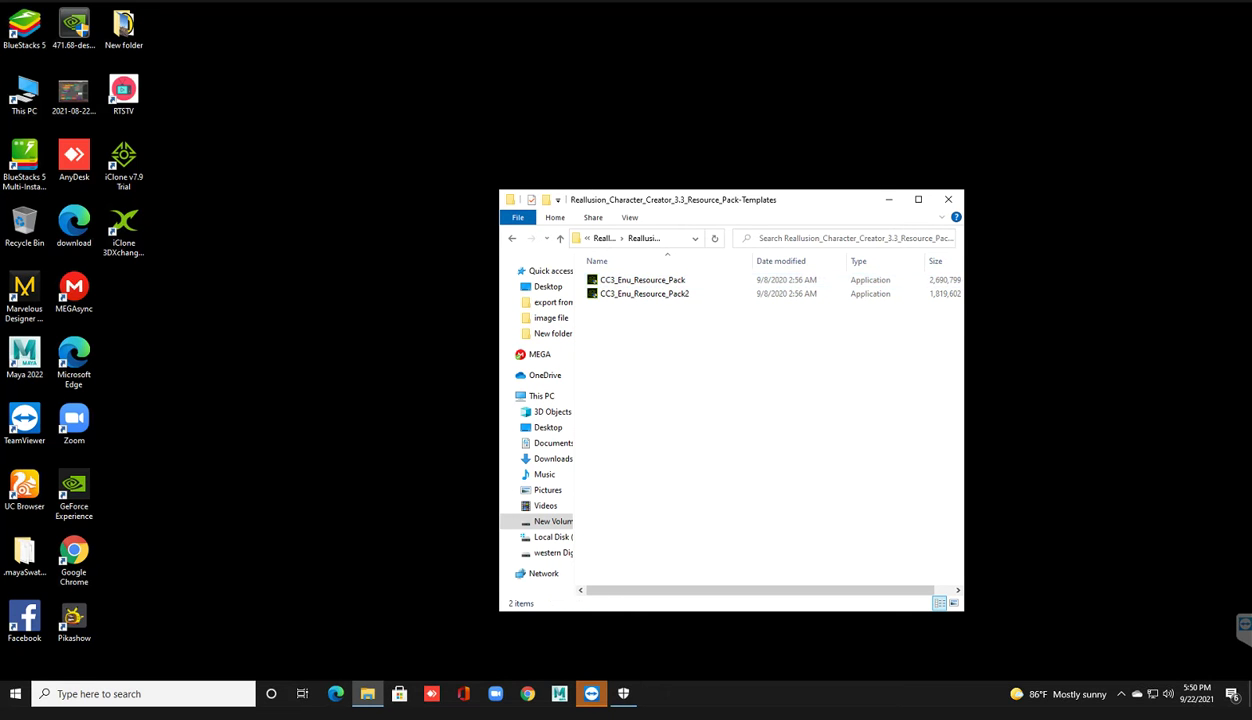
{"action": "key", "text": "BackSpace"}
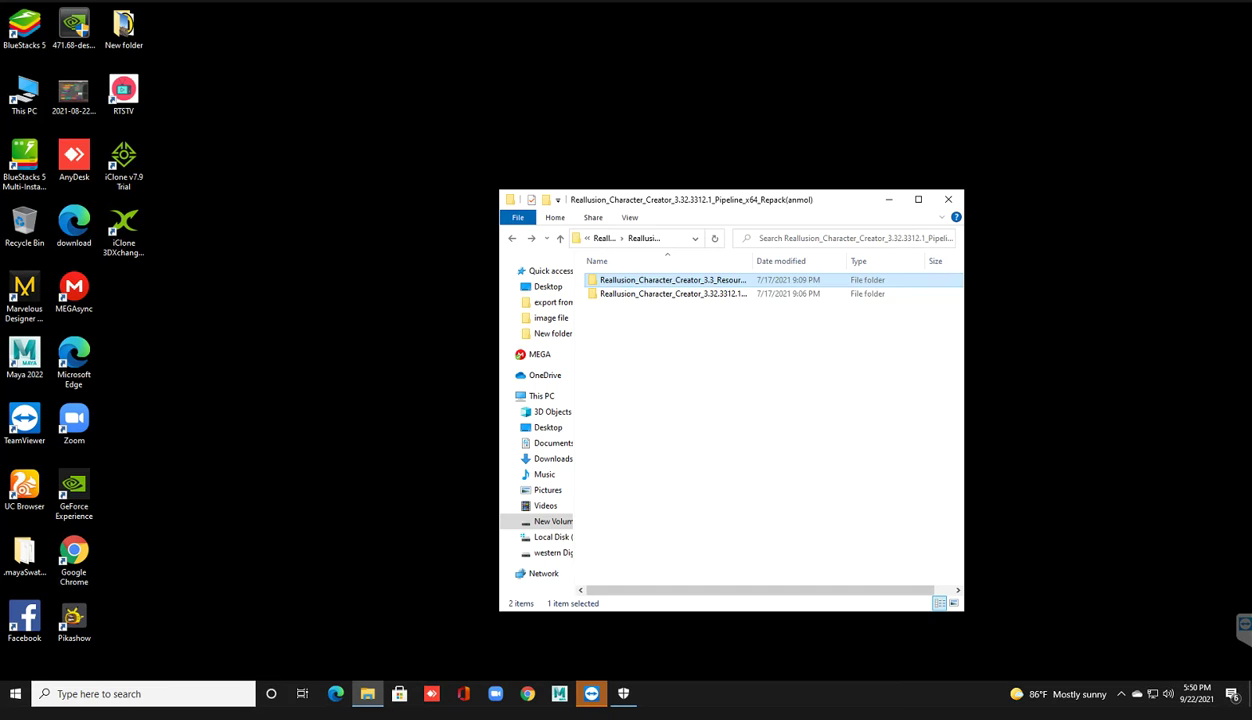
Step: Inspect the 3.32.3312.1 folder's Character_Creator Repack installer and its Hosts folder
{"action": "key", "text": "Down"}
{"action": "key", "text": "Return"}
{"action": "left_click", "coordinate": [665, 293]}
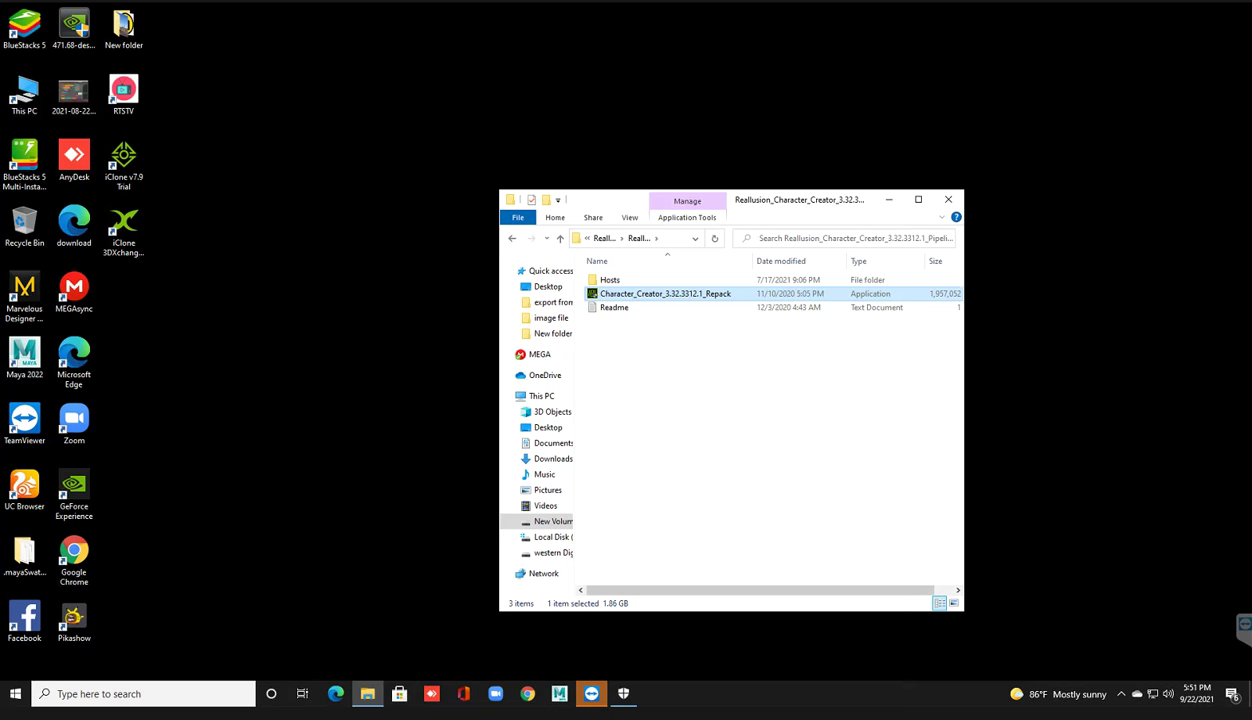
{"action": "key", "text": "alt+Left"}
{"action": "key", "text": "Return"}
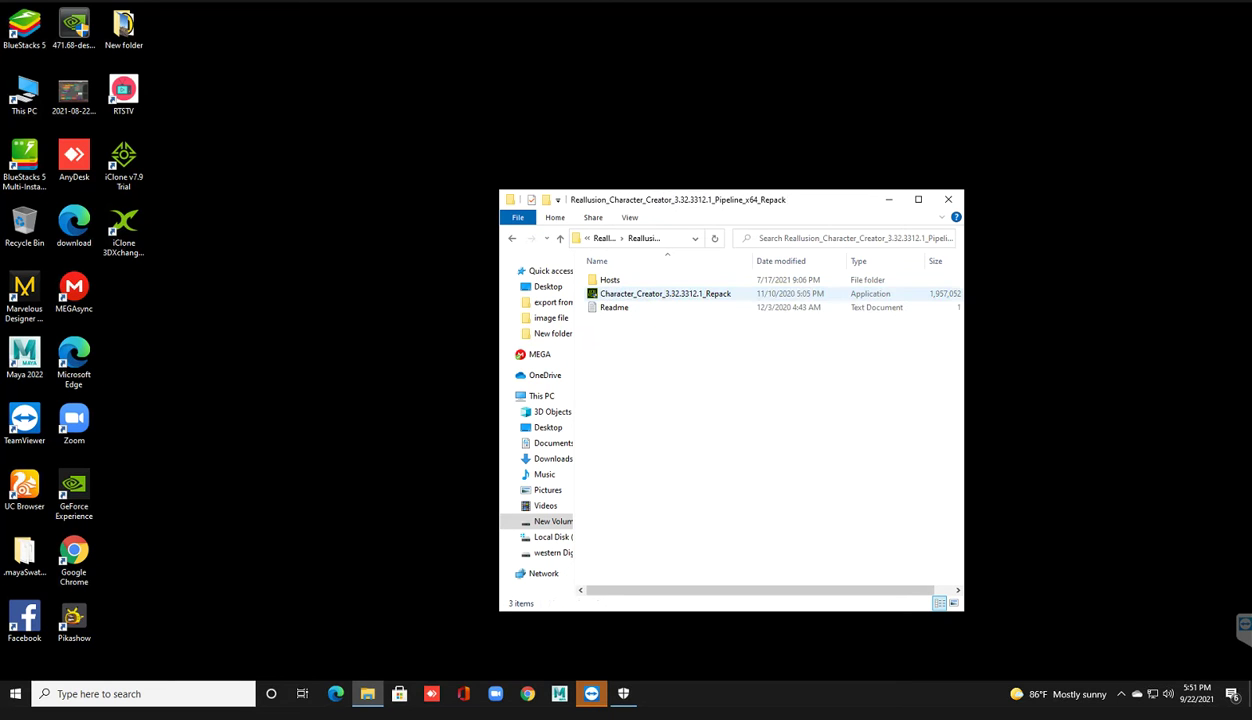
{"action": "key", "text": "Up"}
{"action": "key", "text": "Up"}
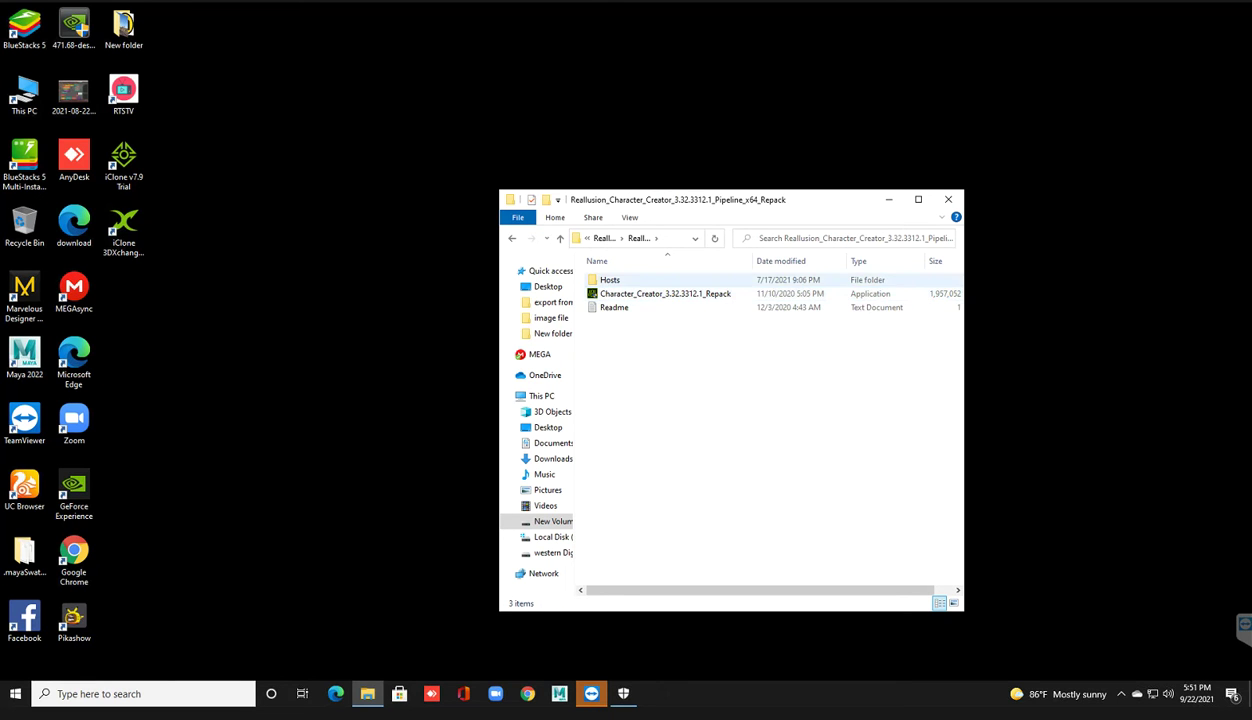
{"action": "key", "text": "Return"}
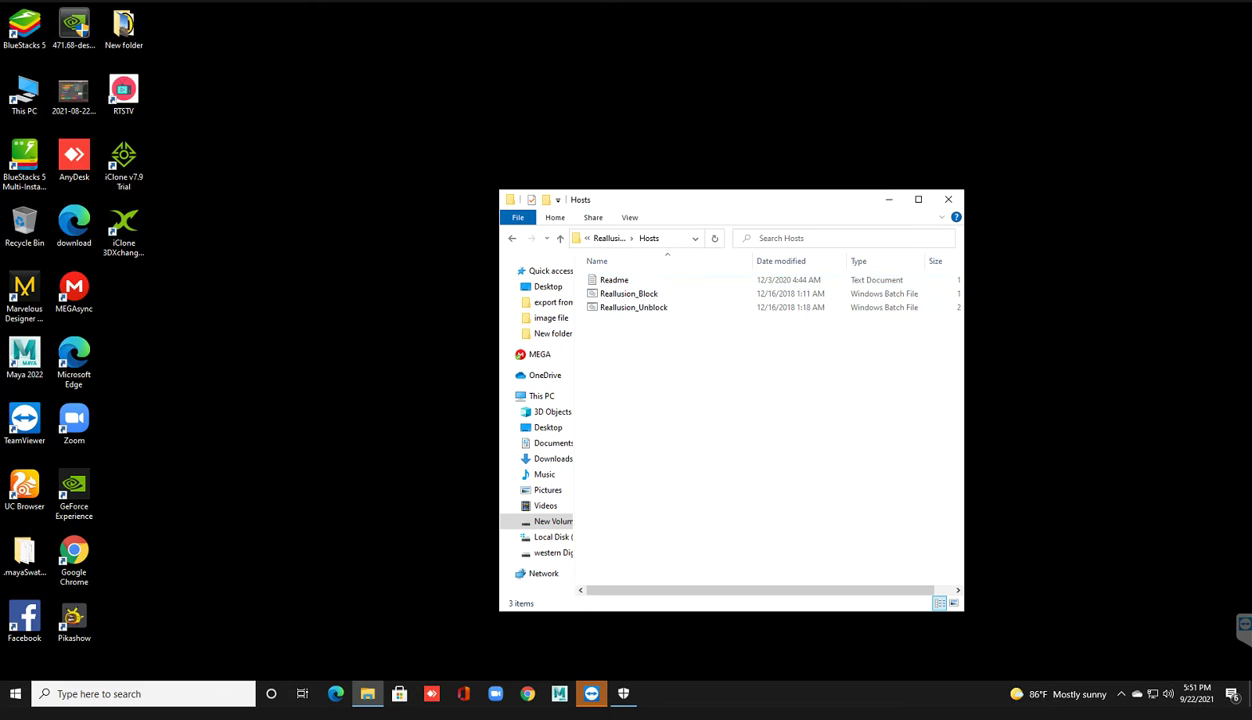
{"action": "key", "text": "alt+Left"}
{"action": "key", "text": "alt+Left"}
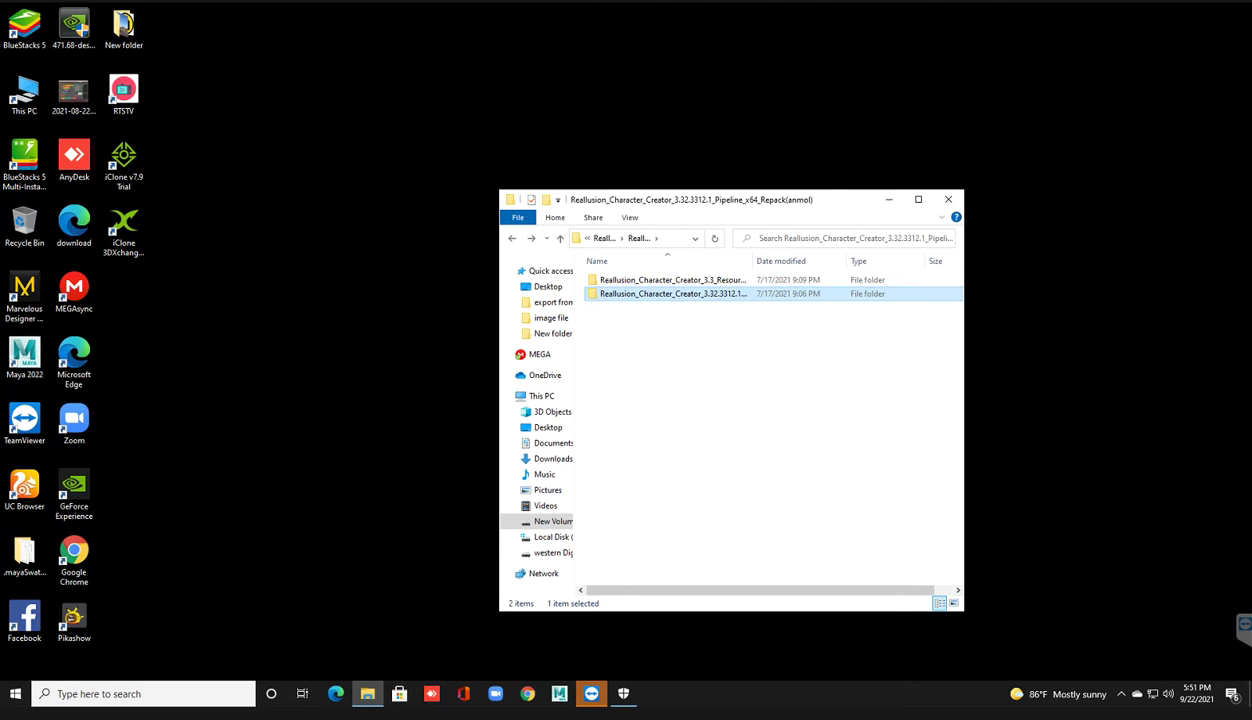
Step: Keep the 3.32.3312.1 name and review both CC3_Enu_Resource_Pack installers in Resource_Pack-Templates
{"action": "key", "text": "F2"}
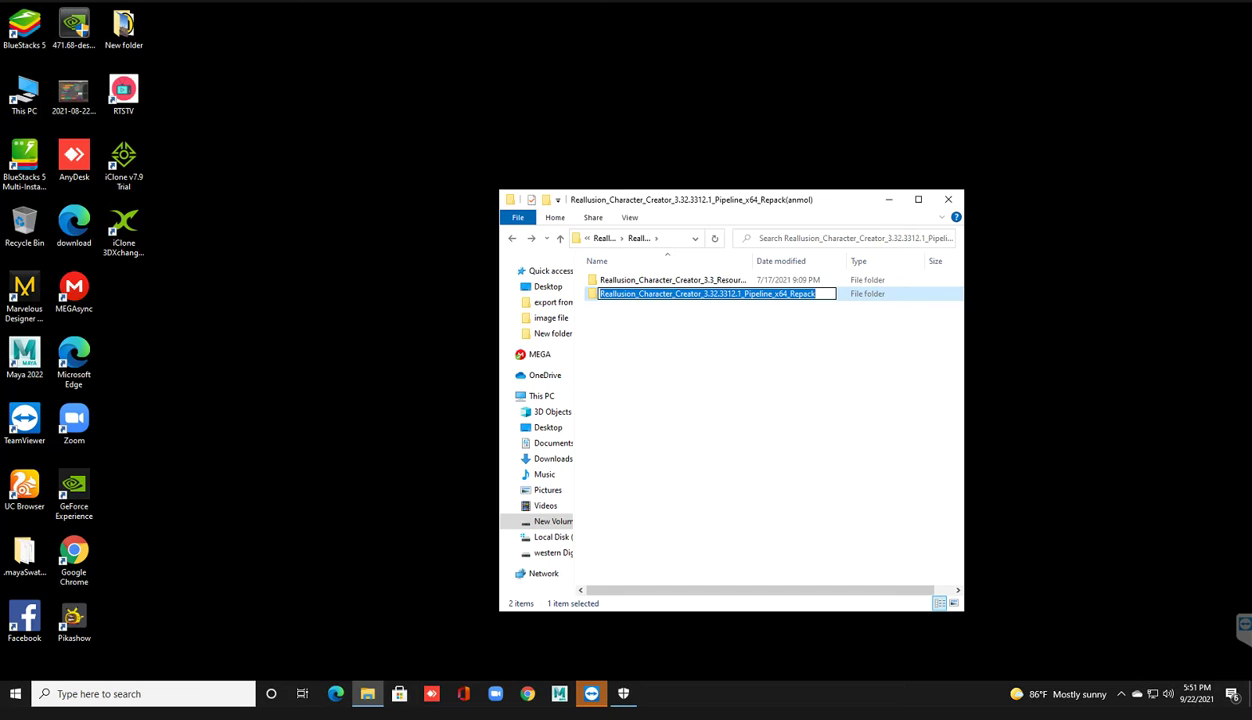
{"action": "key", "text": "Escape"}
{"action": "double_click", "coordinate": [672, 280]}
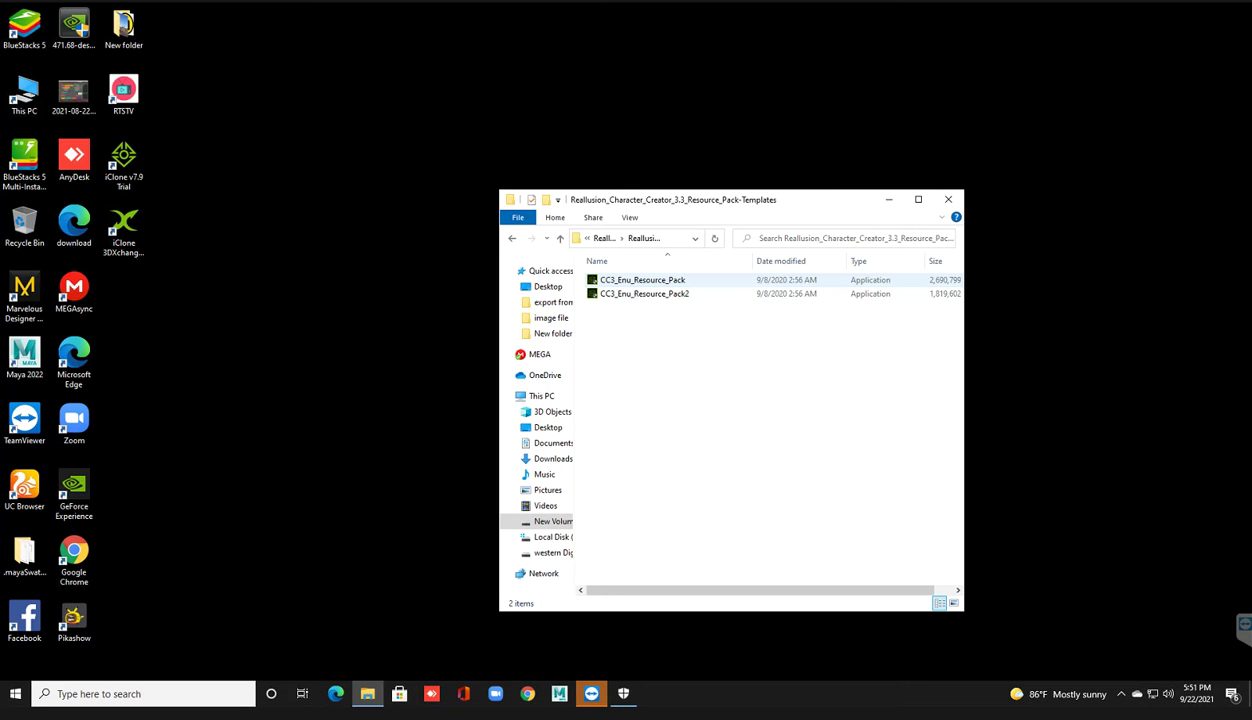
{"action": "key", "text": "ctrl+a"}
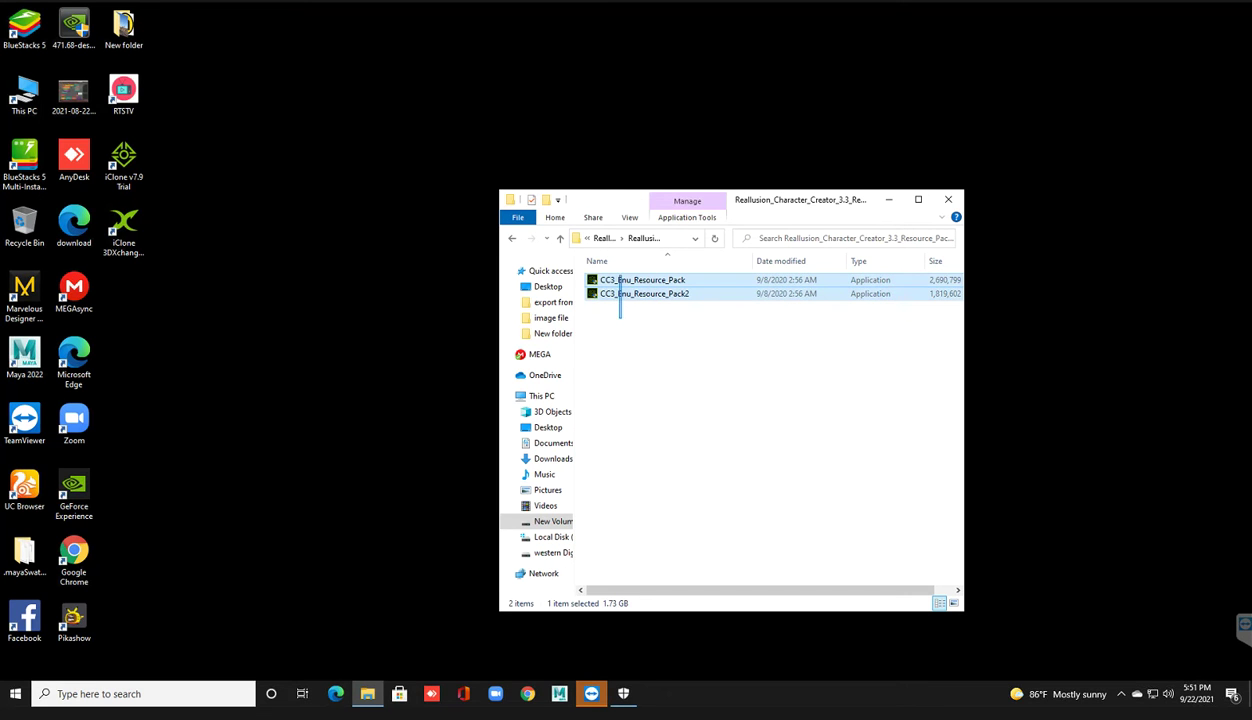
{"action": "key", "text": "Escape"}
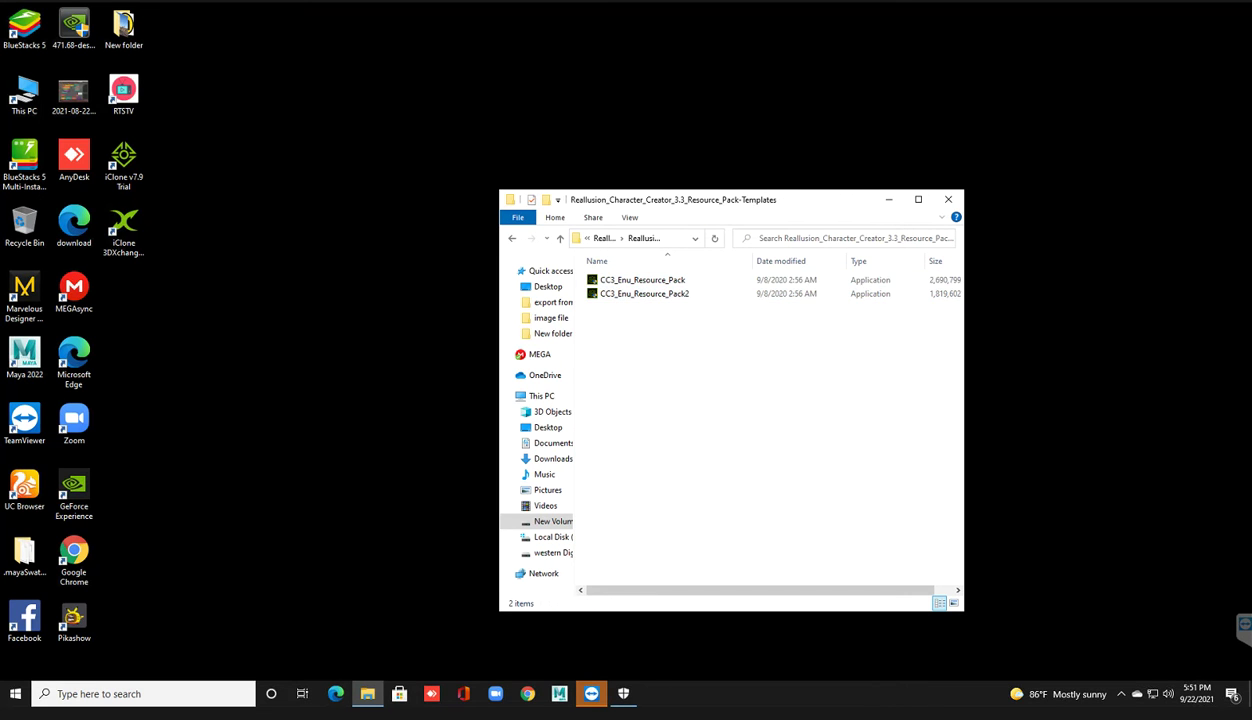
{"action": "key", "text": "BackSpace"}
{"action": "key", "text": "BackSpace"}
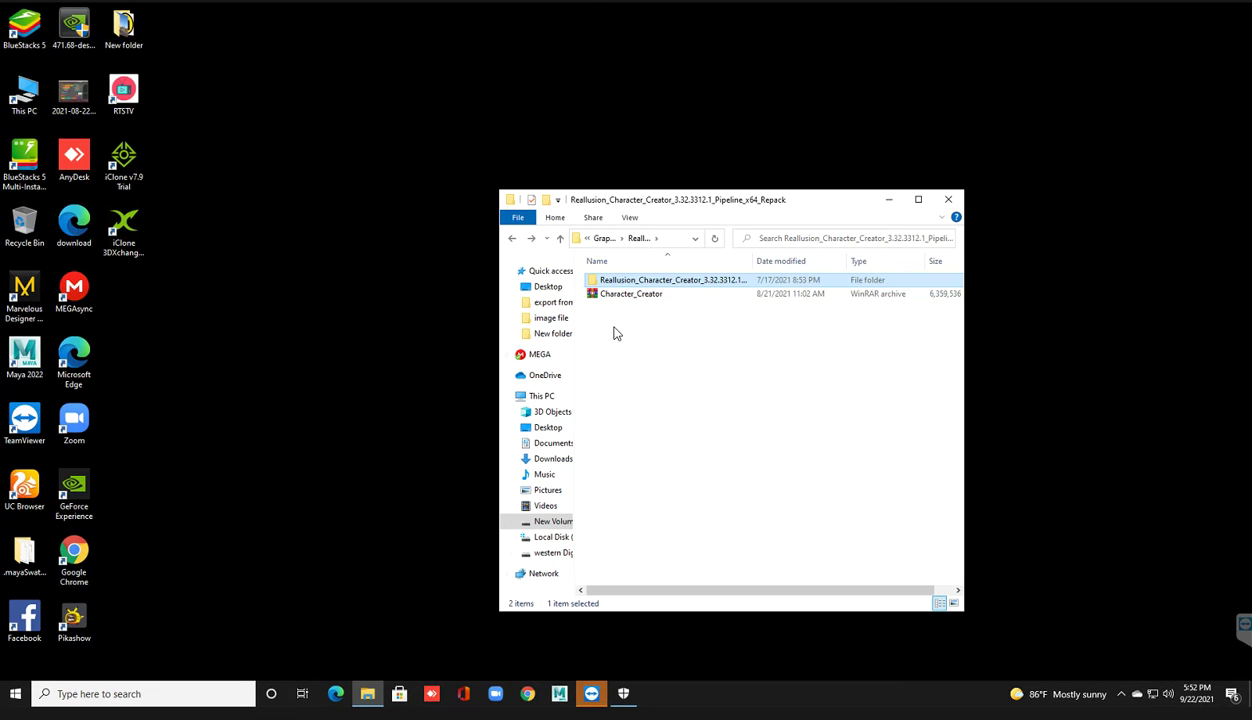
Step: Go up to Graphic Software, enter plugin for Reallusion_Character_Creator and select its 1.07 GB archive
{"action": "key", "text": "BackSpace"}
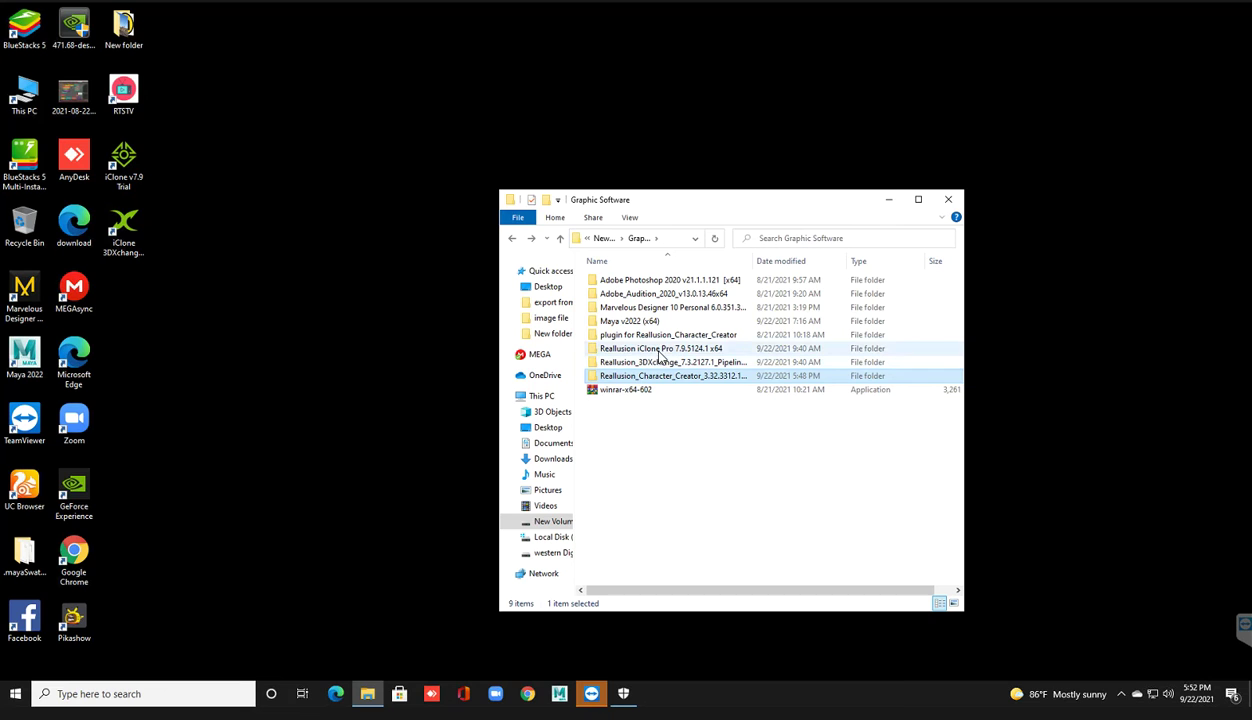
{"action": "left_click", "coordinate": [658, 340]}
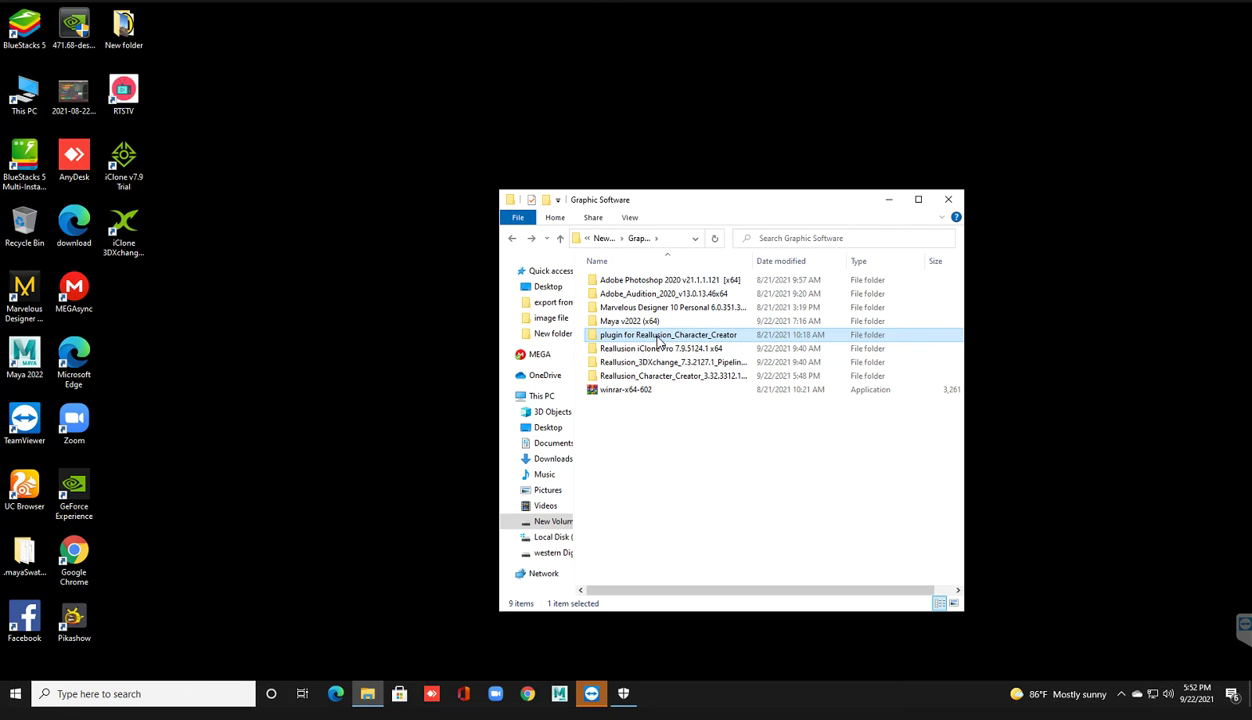
{"action": "double_click", "coordinate": [658, 340]}
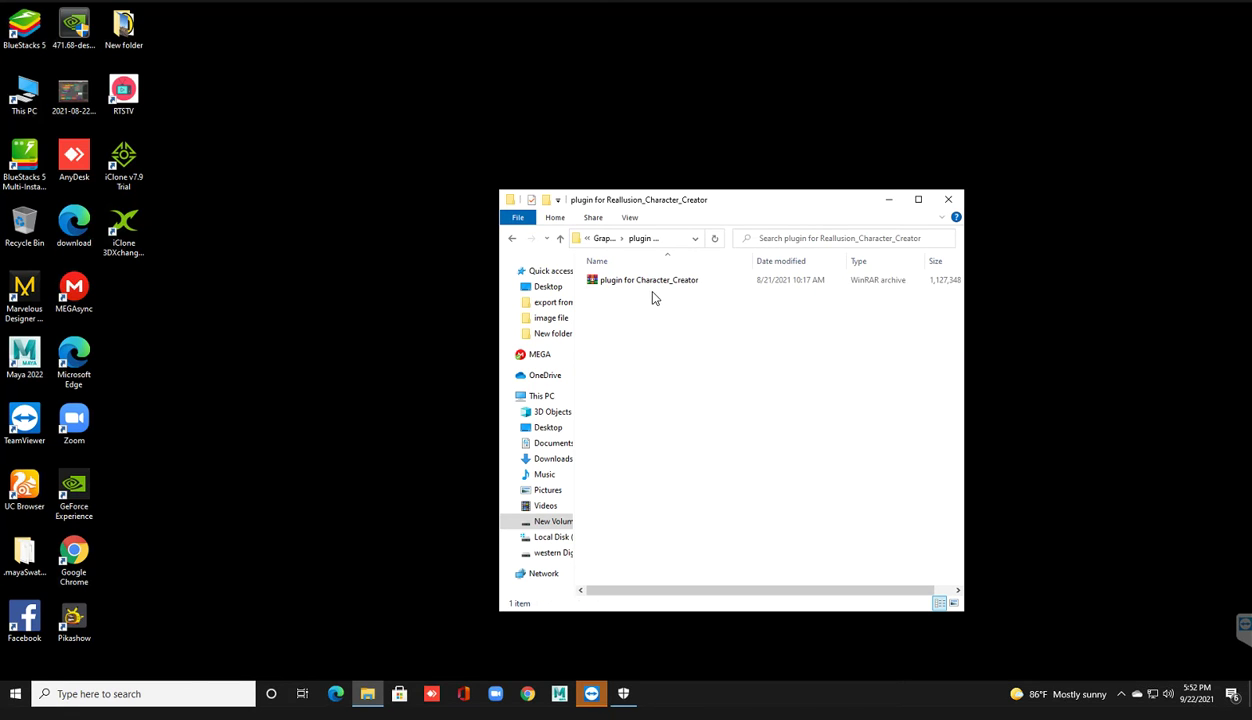
{"action": "left_click", "coordinate": [655, 283]}
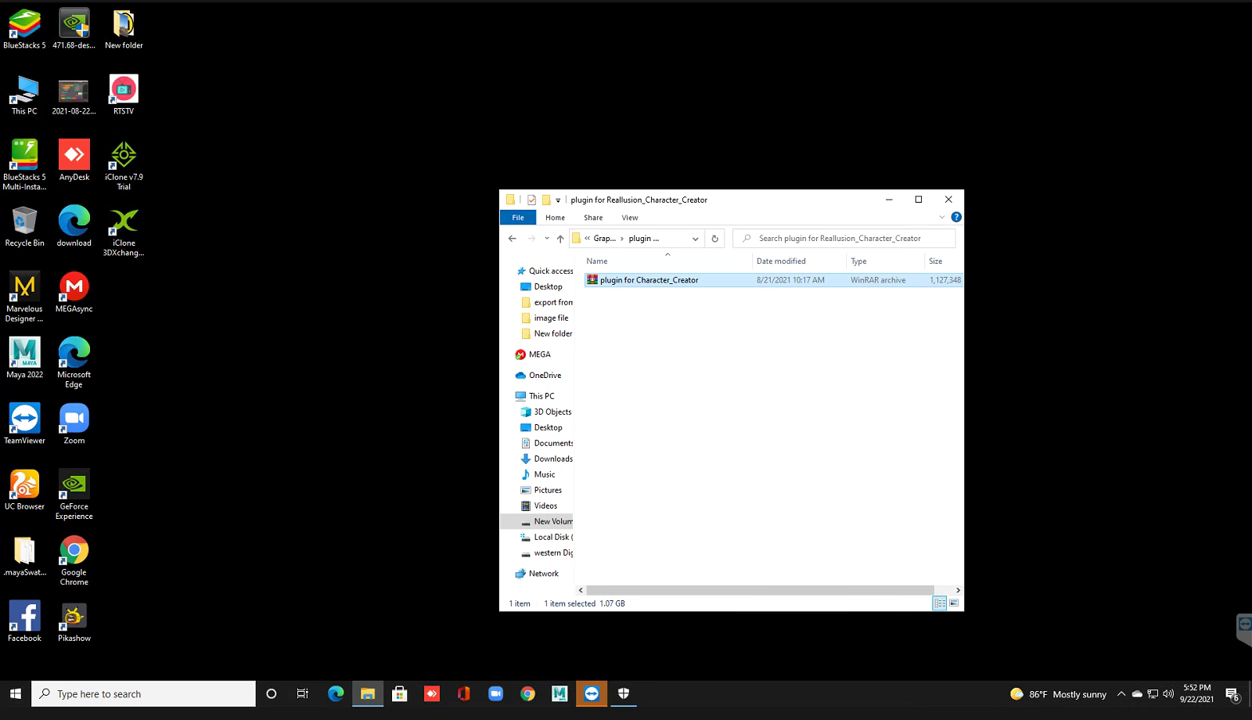
Step: Check the plugin archive's full name in the Grafic Software Rar File window, then minimize it
{"action": "key", "text": "alt+Tab"}
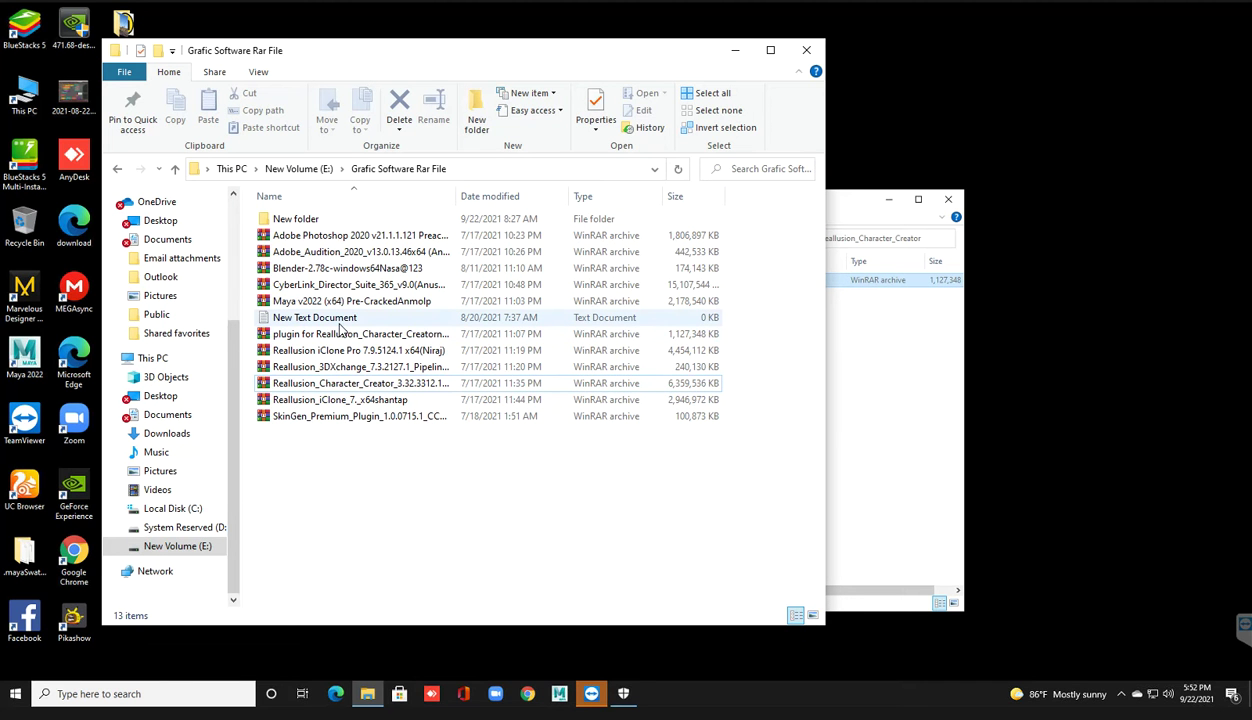
{"action": "left_click", "coordinate": [374, 337]}
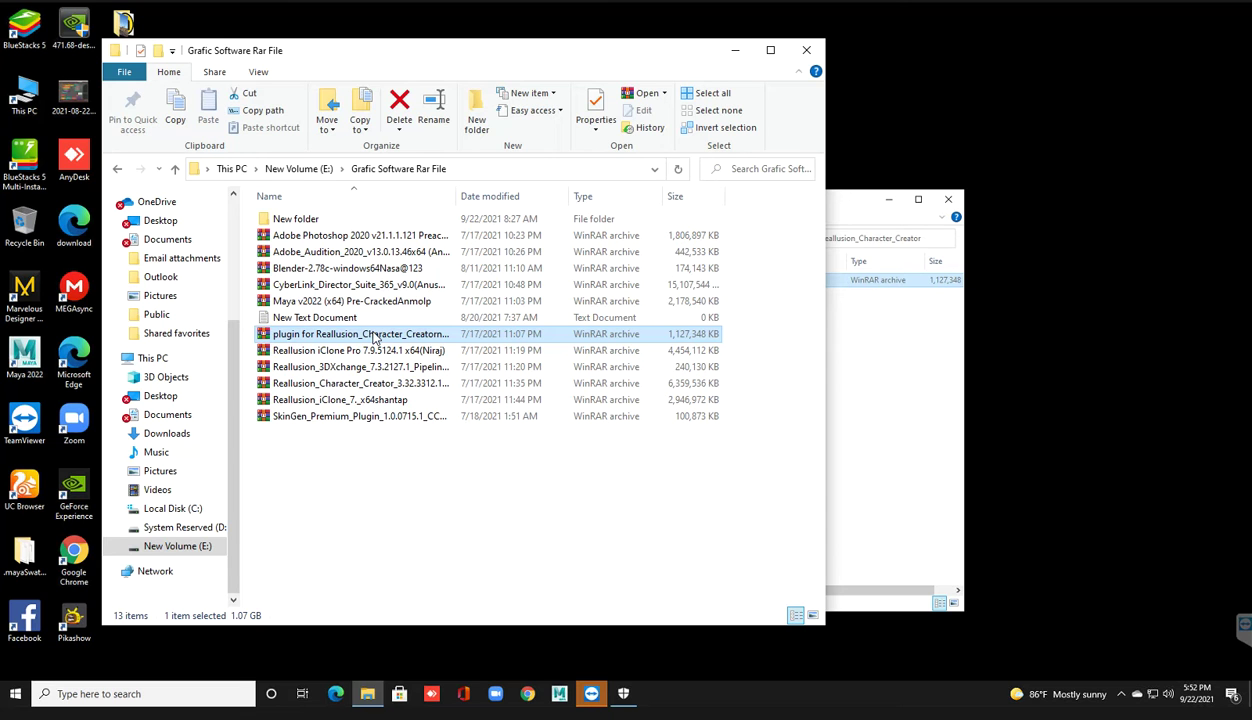
{"action": "left_click", "coordinate": [374, 338]}
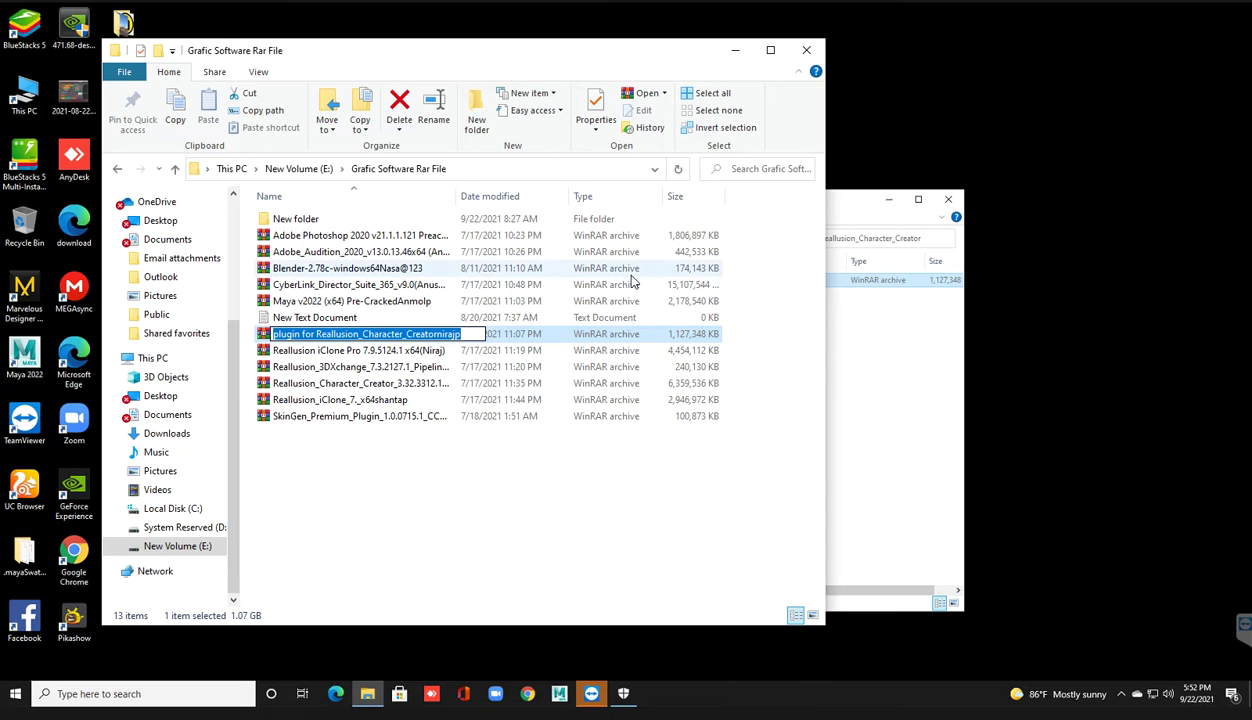
{"action": "left_click", "coordinate": [735, 50]}
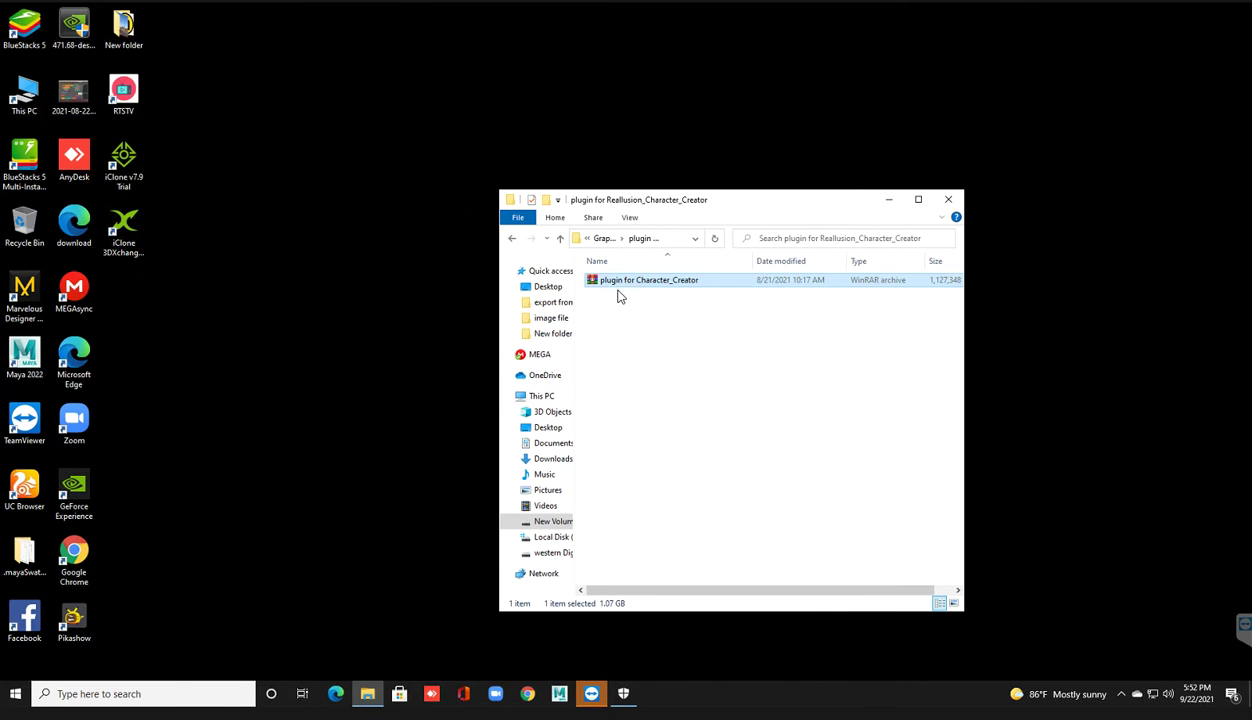
Step: Extract the plugin for Character_Creator archive here with 7-Zip, entering the archive password
{"action": "right_click", "coordinate": [621, 283]}
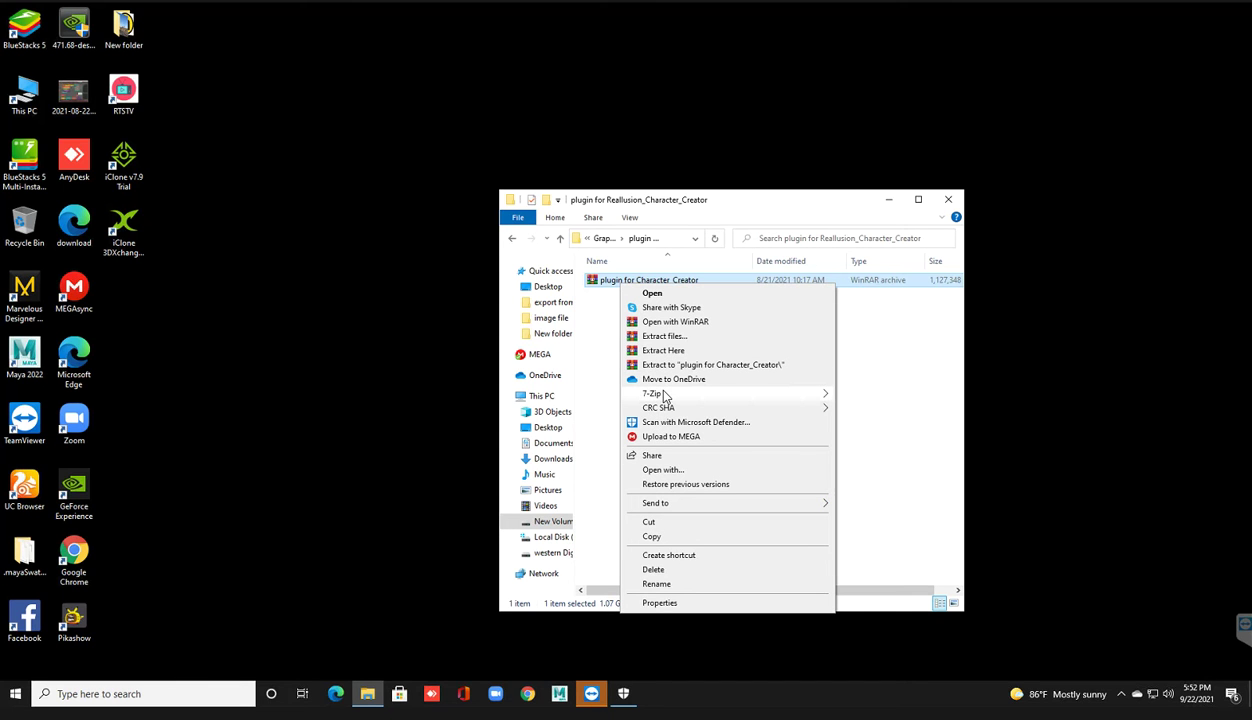
{"action": "mouse_move", "coordinate": [662, 395]}
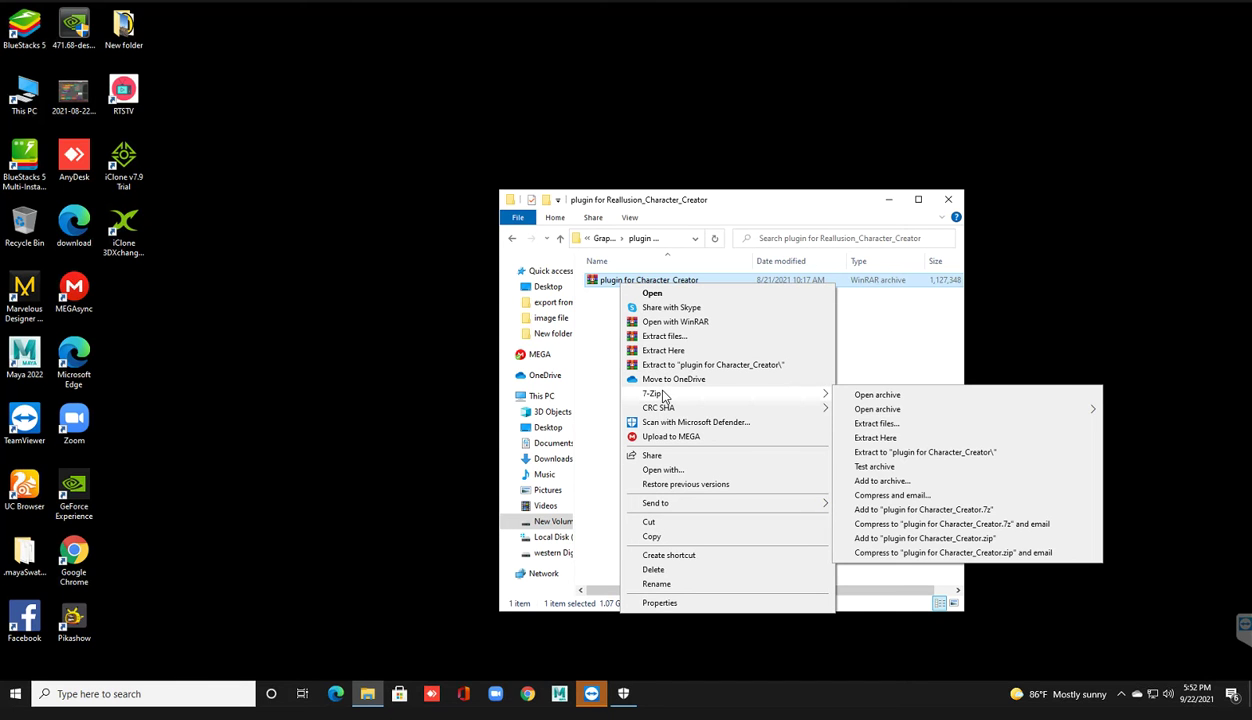
{"action": "left_click", "coordinate": [868, 438]}
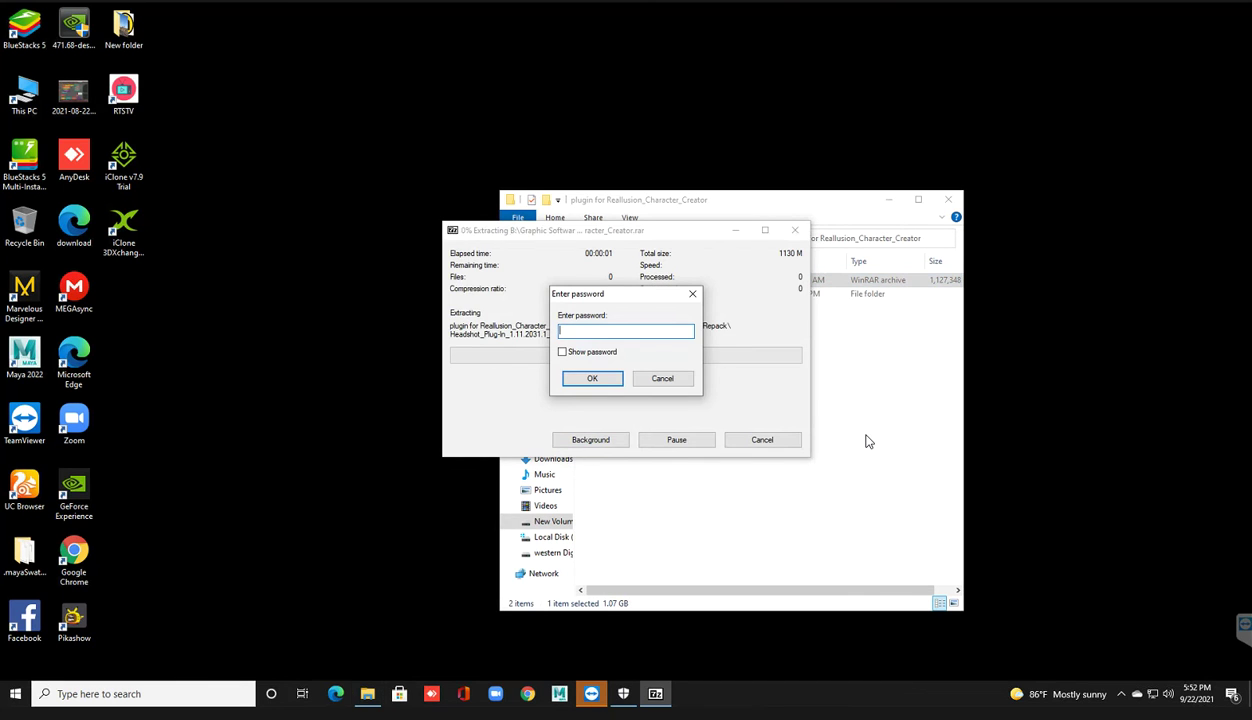
{"action": "type", "text": "*"}
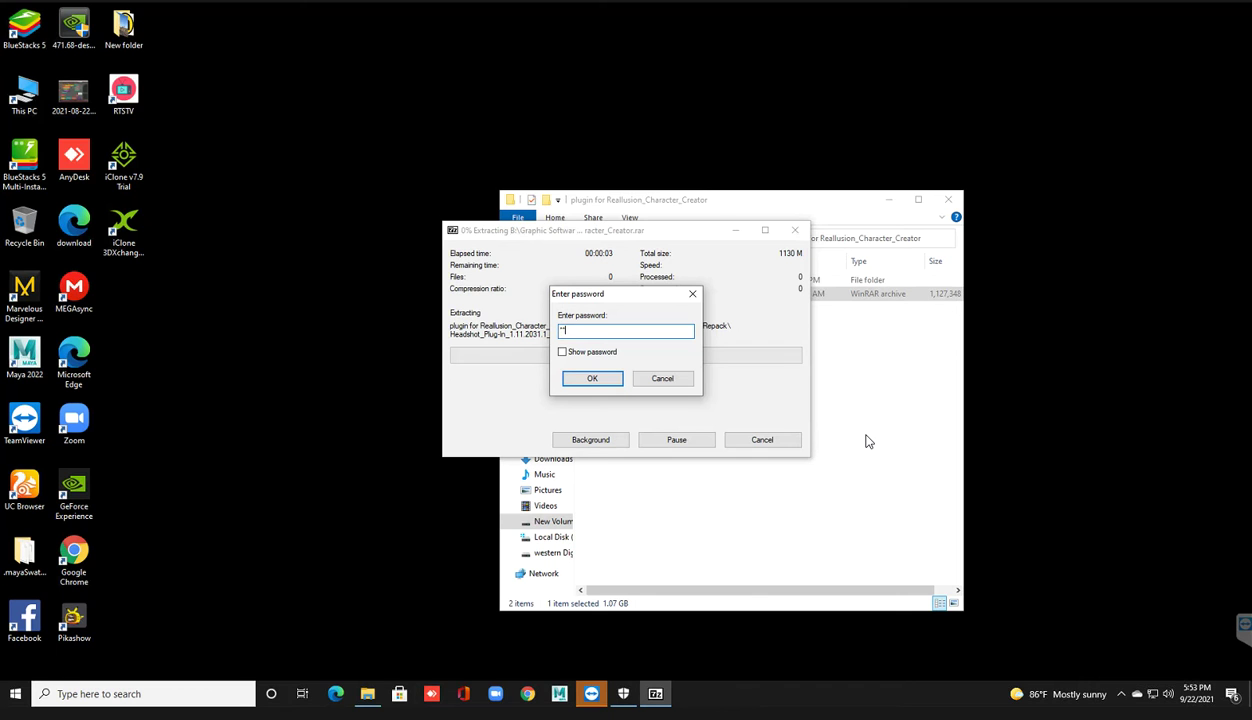
{"action": "type", "text": "****"}
{"action": "key", "text": "Return"}
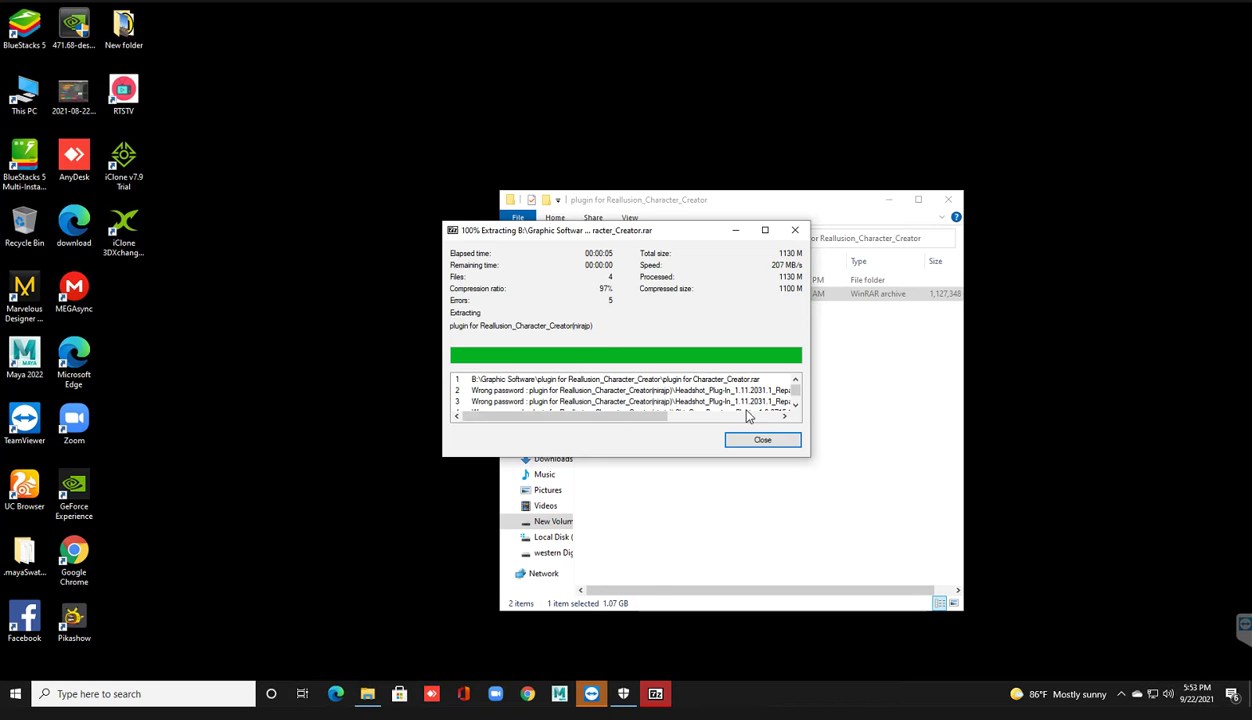
Step: Review the failed extraction errors, minimize the downloaded archives window, and close the extraction log
{"action": "left_click_drag", "start_coordinate": [658, 231], "coordinate": [321, 287]}
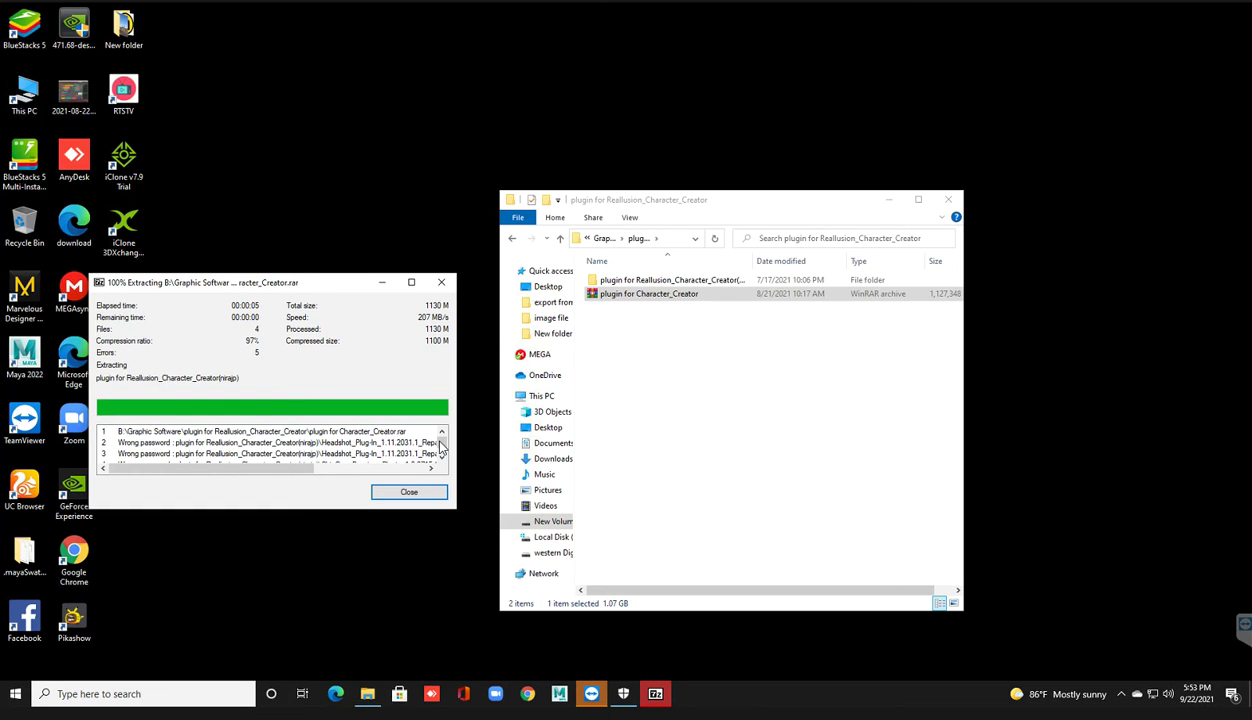
{"action": "scroll", "coordinate": [436, 452], "scroll_direction": "down", "scroll_amount": 1}
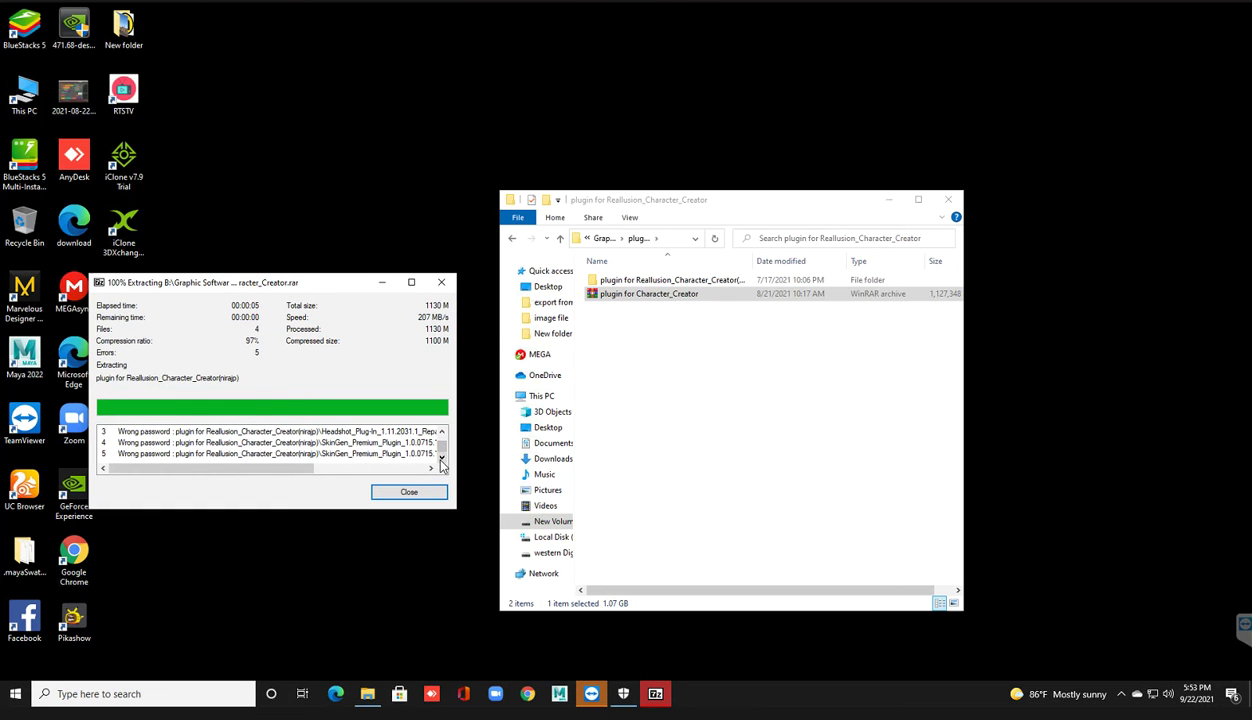
{"action": "left_click_drag", "start_coordinate": [356, 472], "coordinate": [428, 480]}
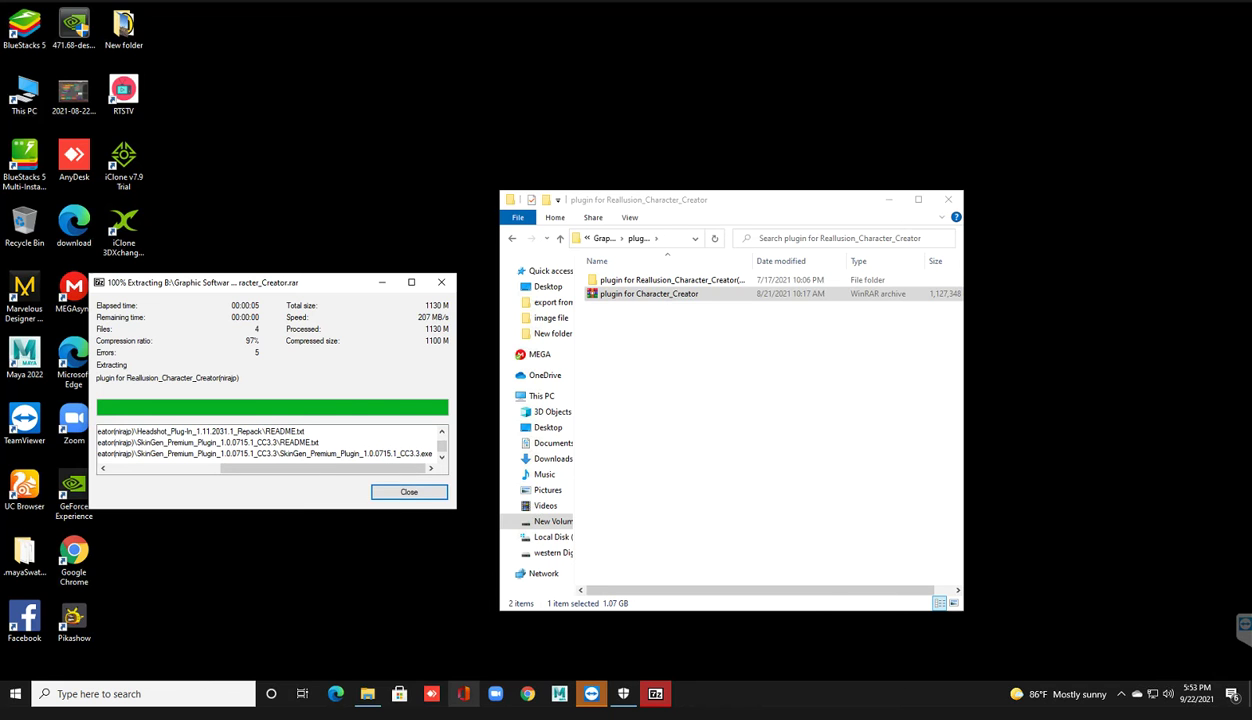
{"action": "key", "text": "alt+Tab"}
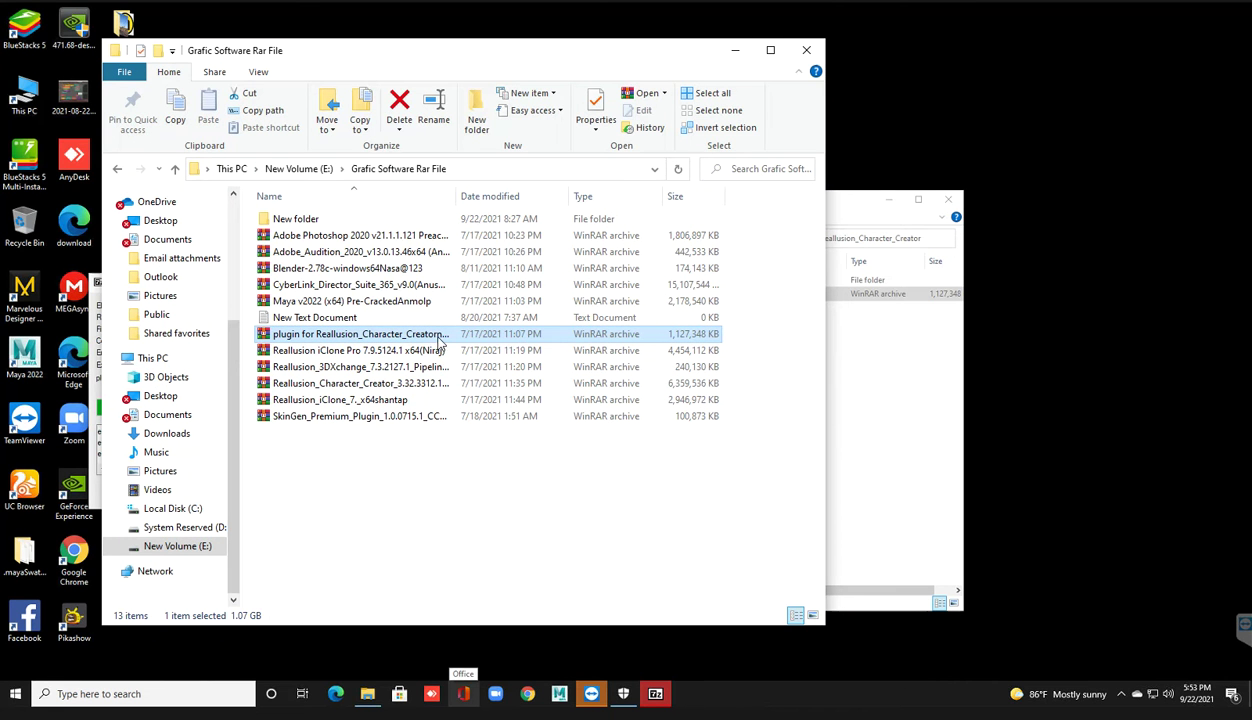
{"action": "left_click", "coordinate": [434, 338]}
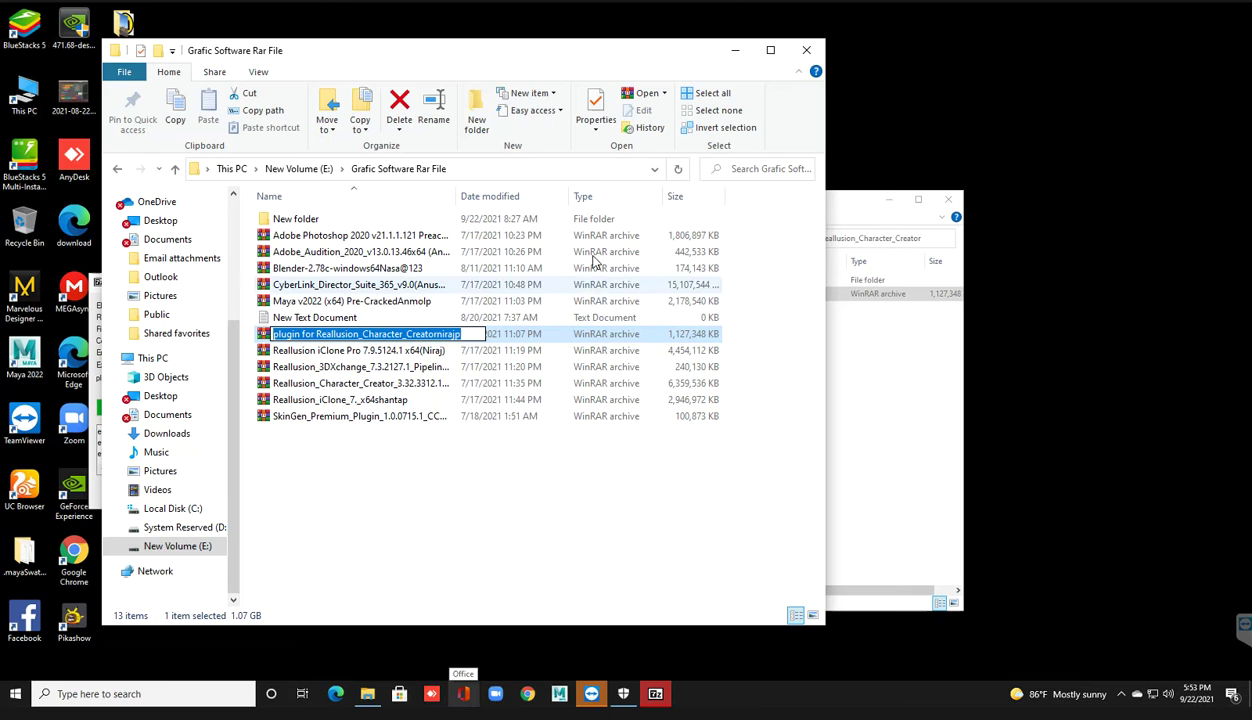
{"action": "left_click", "coordinate": [735, 50]}
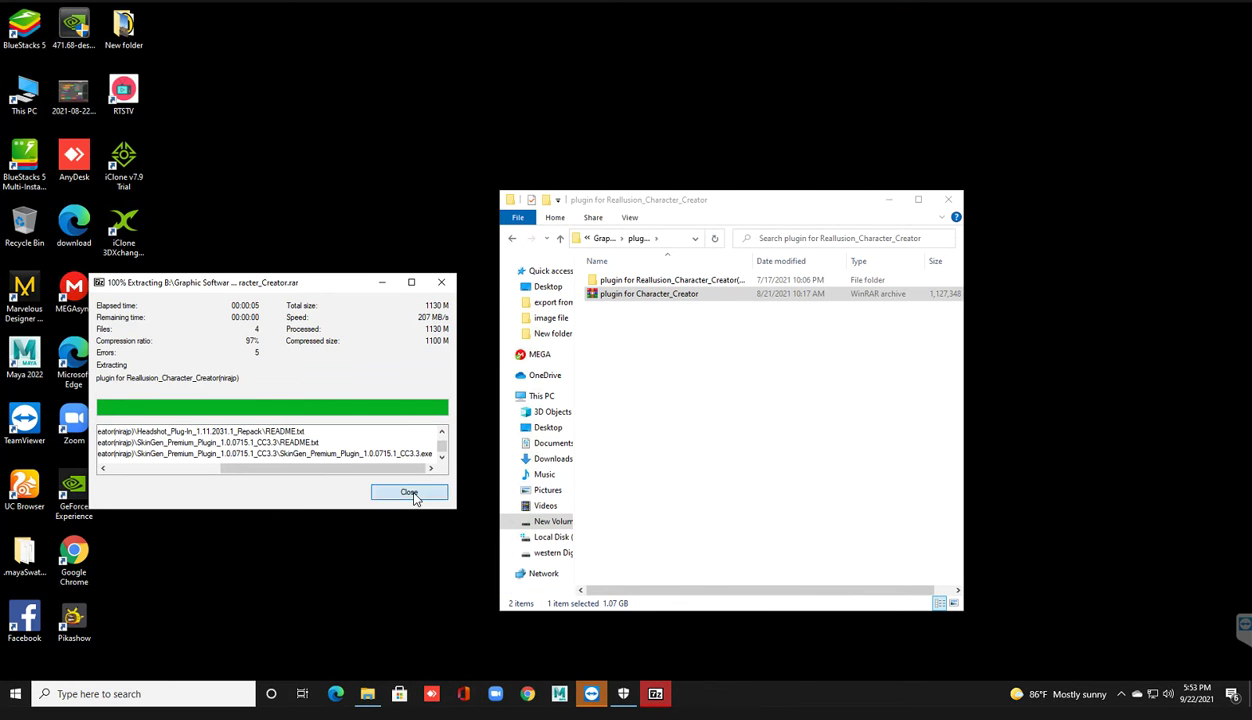
{"action": "left_click", "coordinate": [409, 493]}
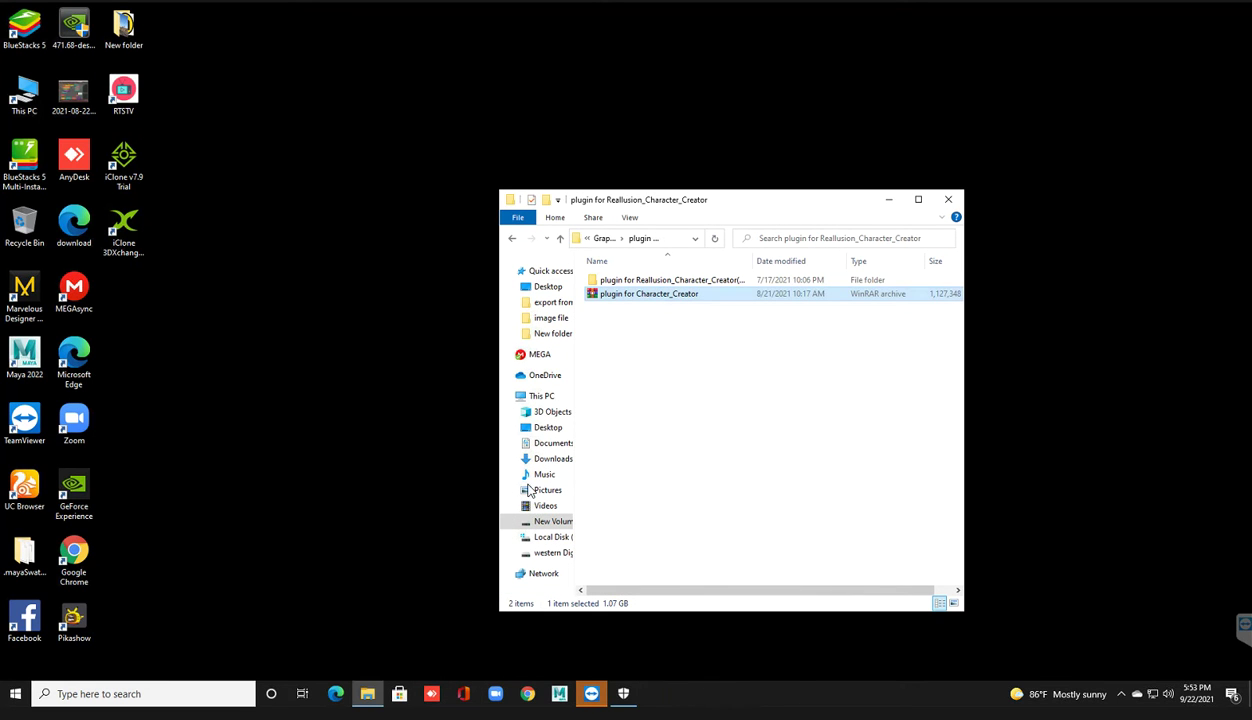
Step: Delete the partly extracted plugin folder, leaving only the plugin for Character_Creator archive
{"action": "left_click", "coordinate": [655, 285]}
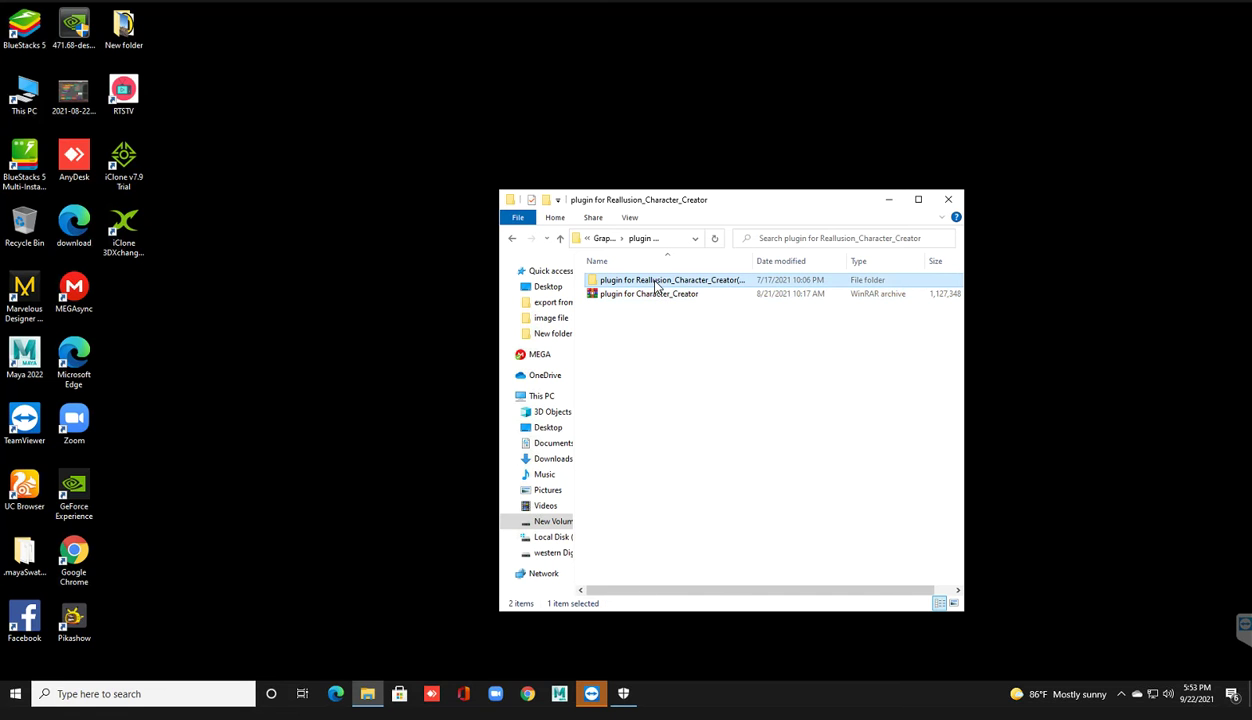
{"action": "right_click", "coordinate": [655, 285]}
{"action": "left_click", "coordinate": [717, 584]}
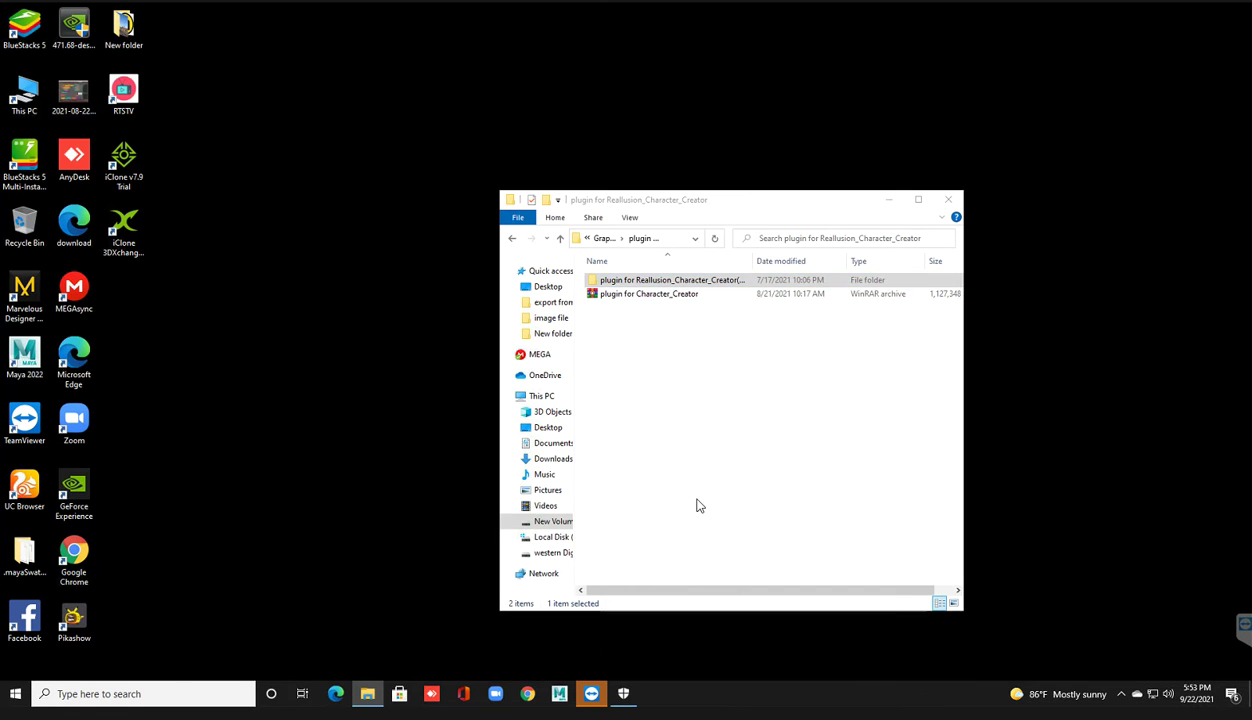
{"action": "left_click", "coordinate": [641, 282]}
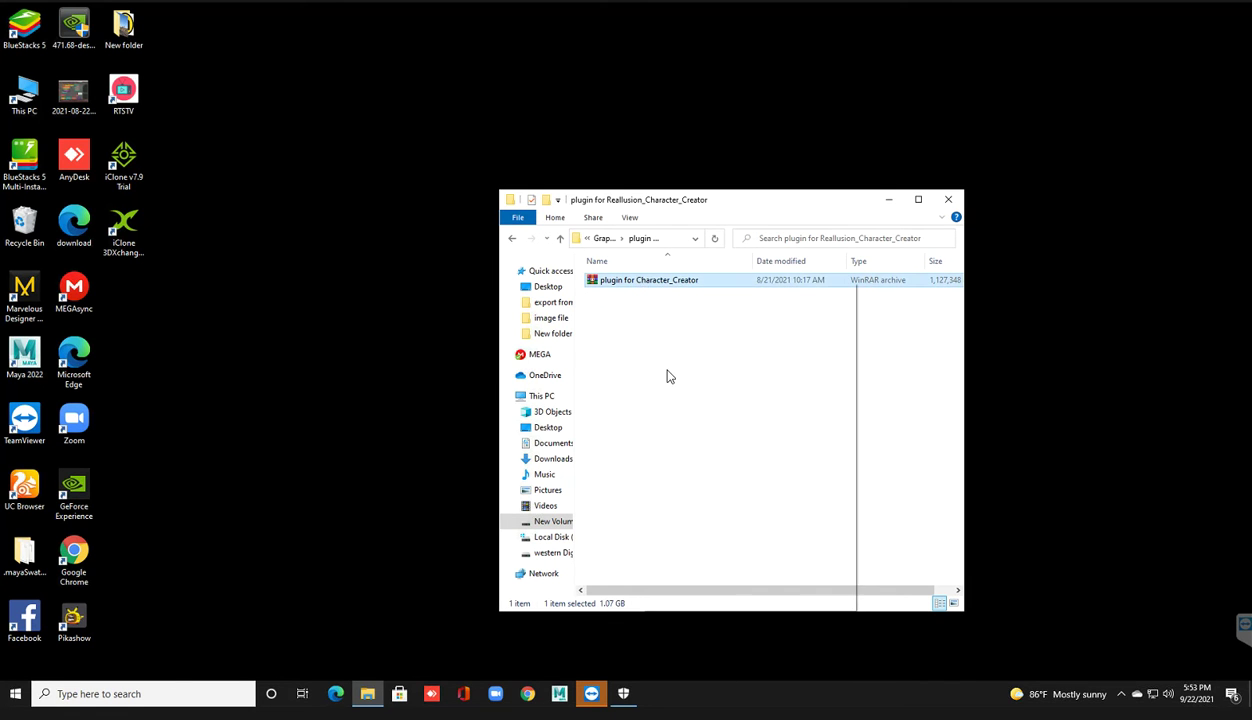
Step: Re-extract the plugin for Character_Creator archive here with 7-Zip using the correct password
{"action": "right_click", "coordinate": [643, 282]}
{"action": "mouse_move", "coordinate": [686, 396]}
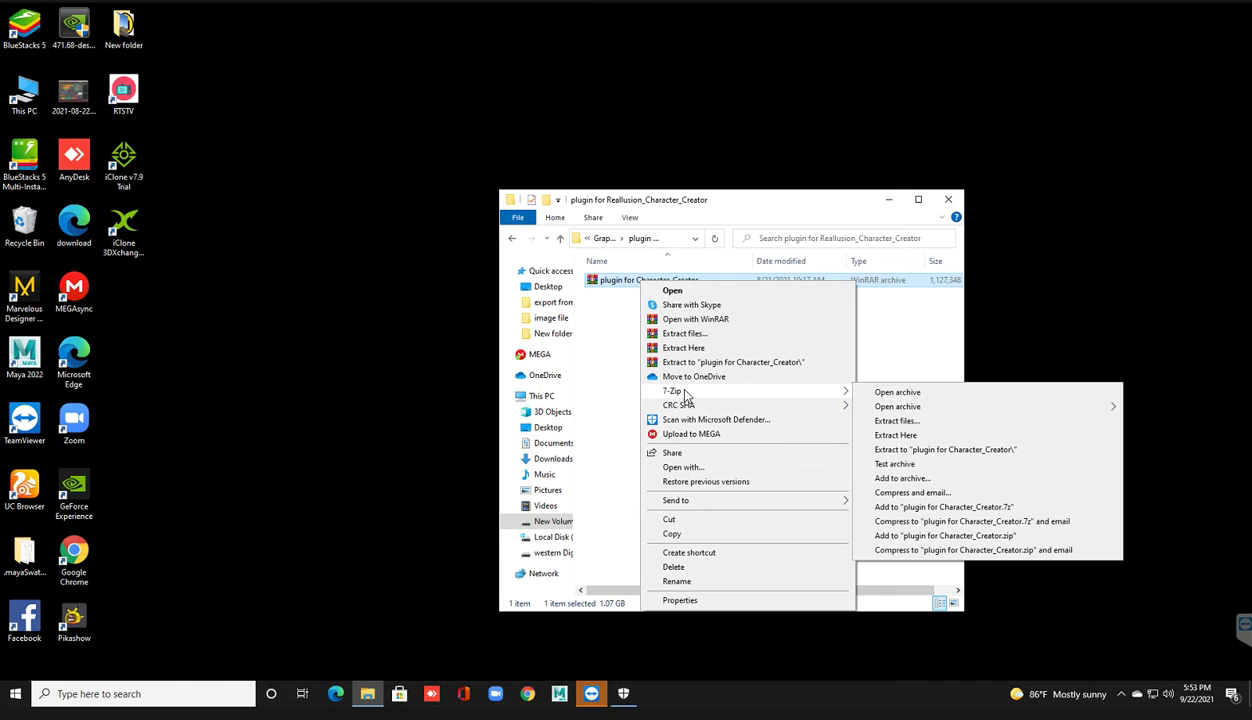
{"action": "left_click", "coordinate": [888, 437]}
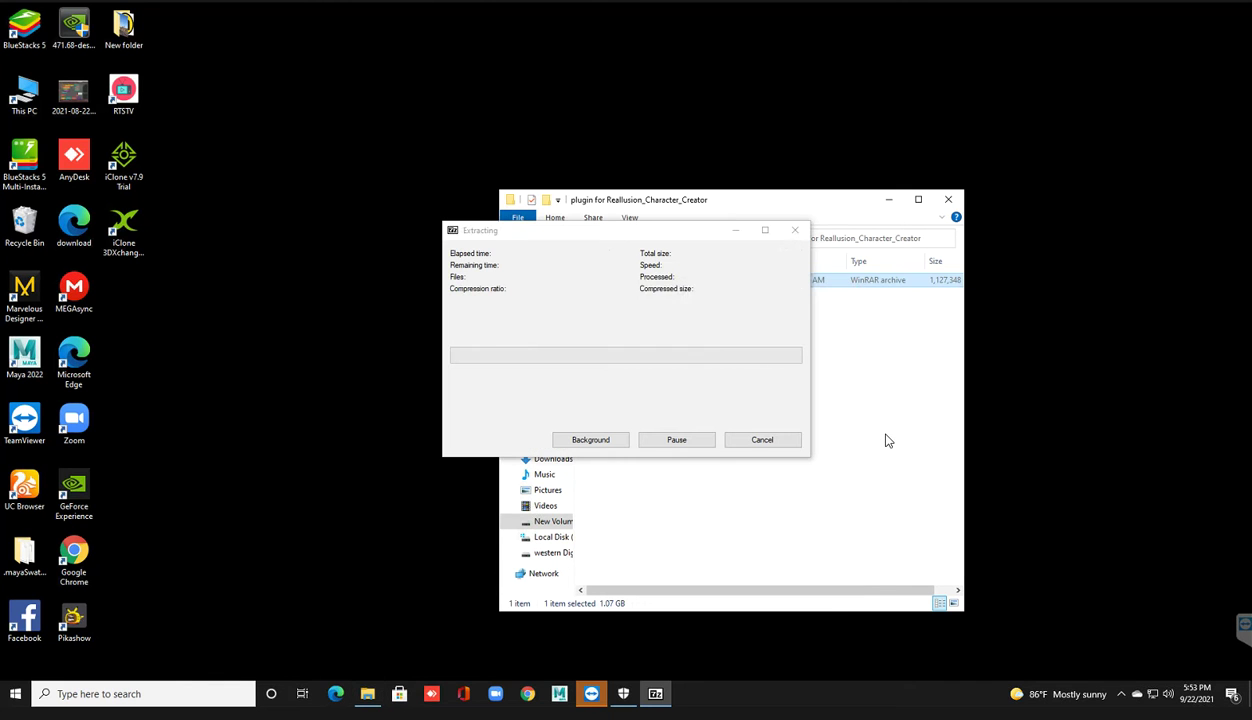
{"action": "type", "text": "123456"}
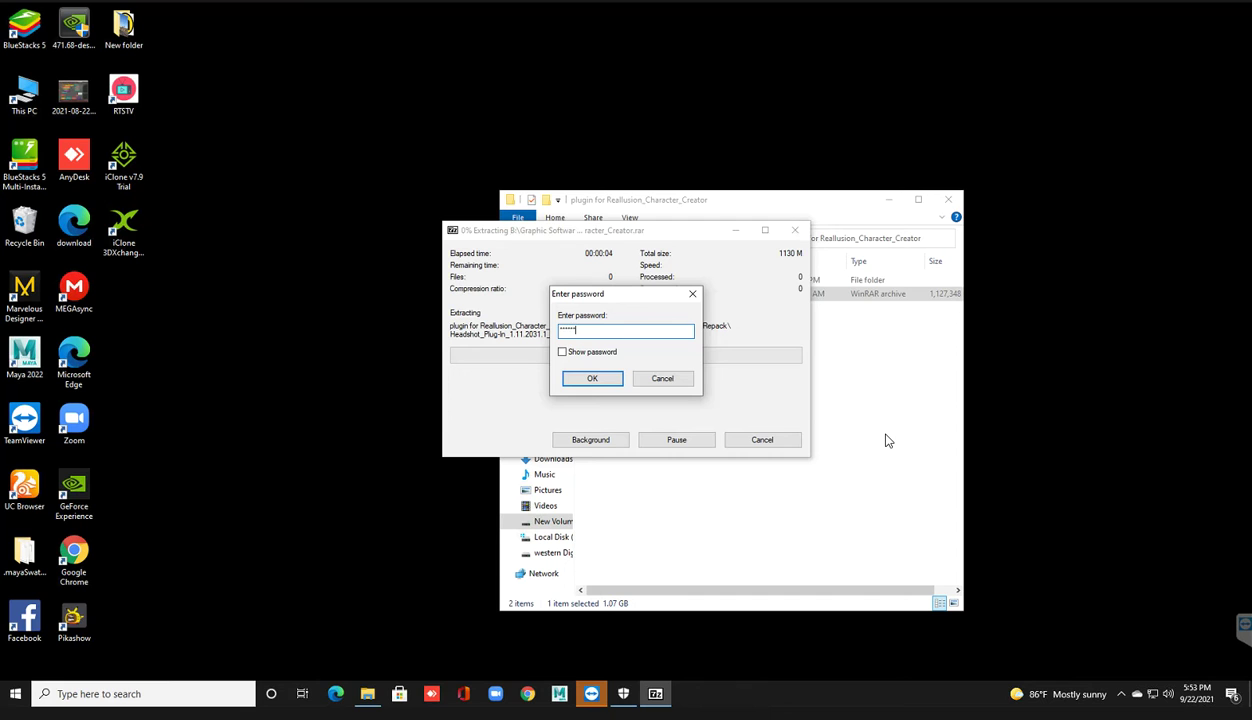
{"action": "key", "text": "Return"}
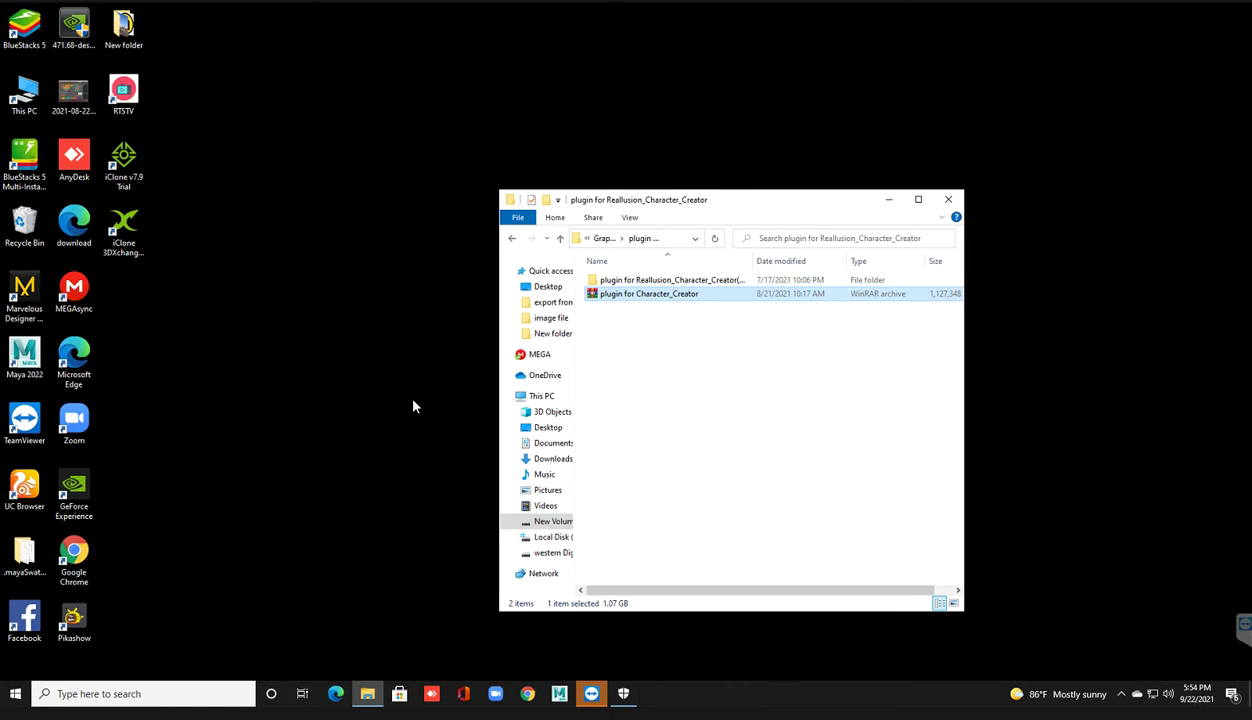
Step: Open the extracted plugin folder and check the SkinGen and Headshot_Plug-In_1.11.2031.1_Repack installers
{"action": "left_click", "coordinate": [704, 415]}
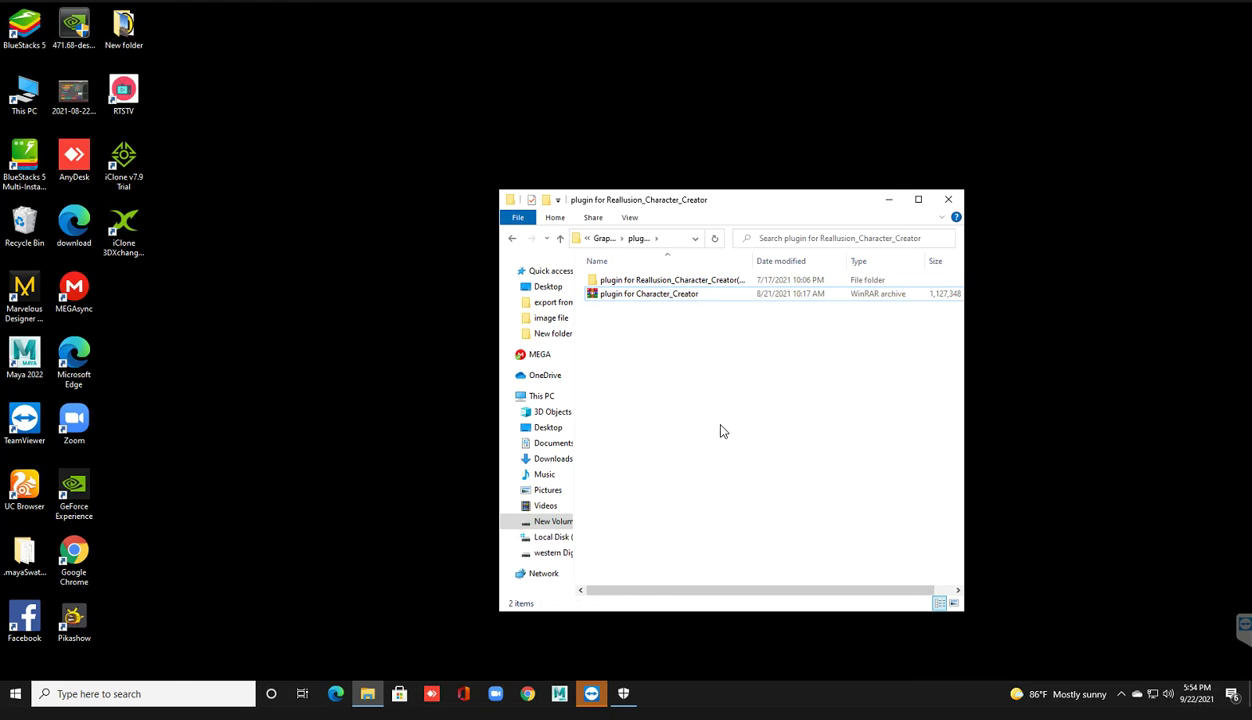
{"action": "double_click", "coordinate": [662, 283]}
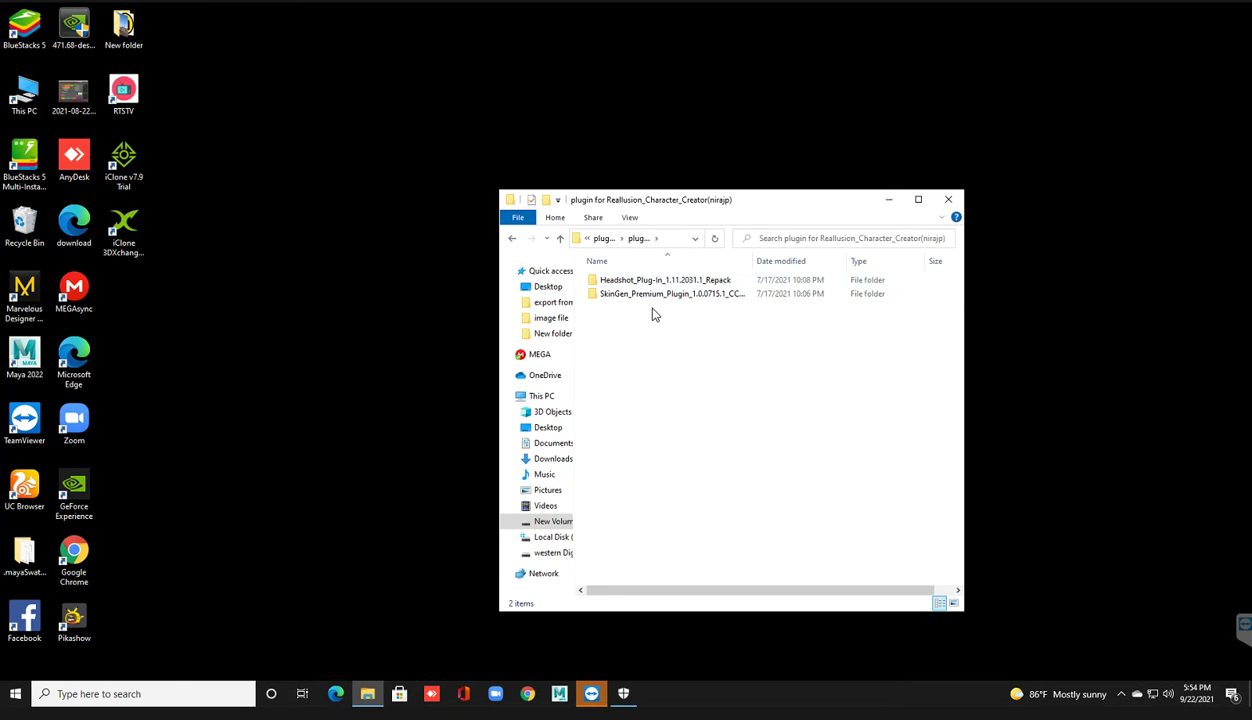
{"action": "double_click", "coordinate": [654, 296]}
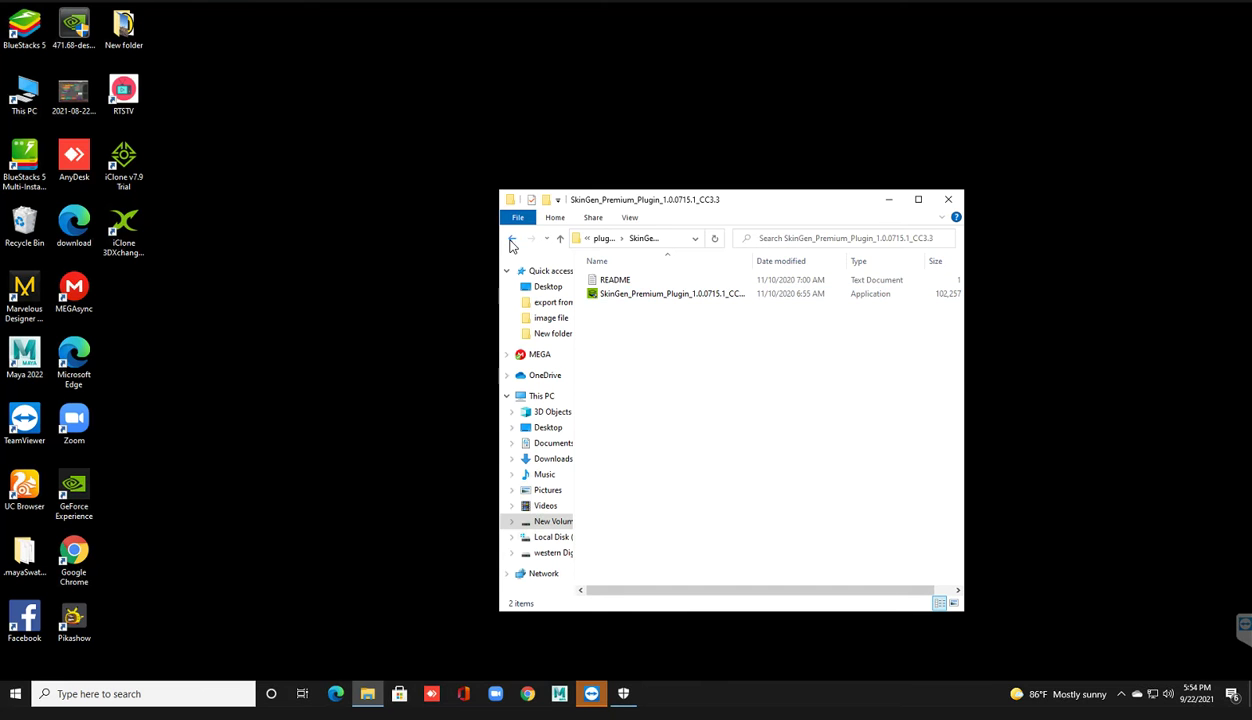
{"action": "key", "text": "alt+Left"}
{"action": "double_click", "coordinate": [630, 282]}
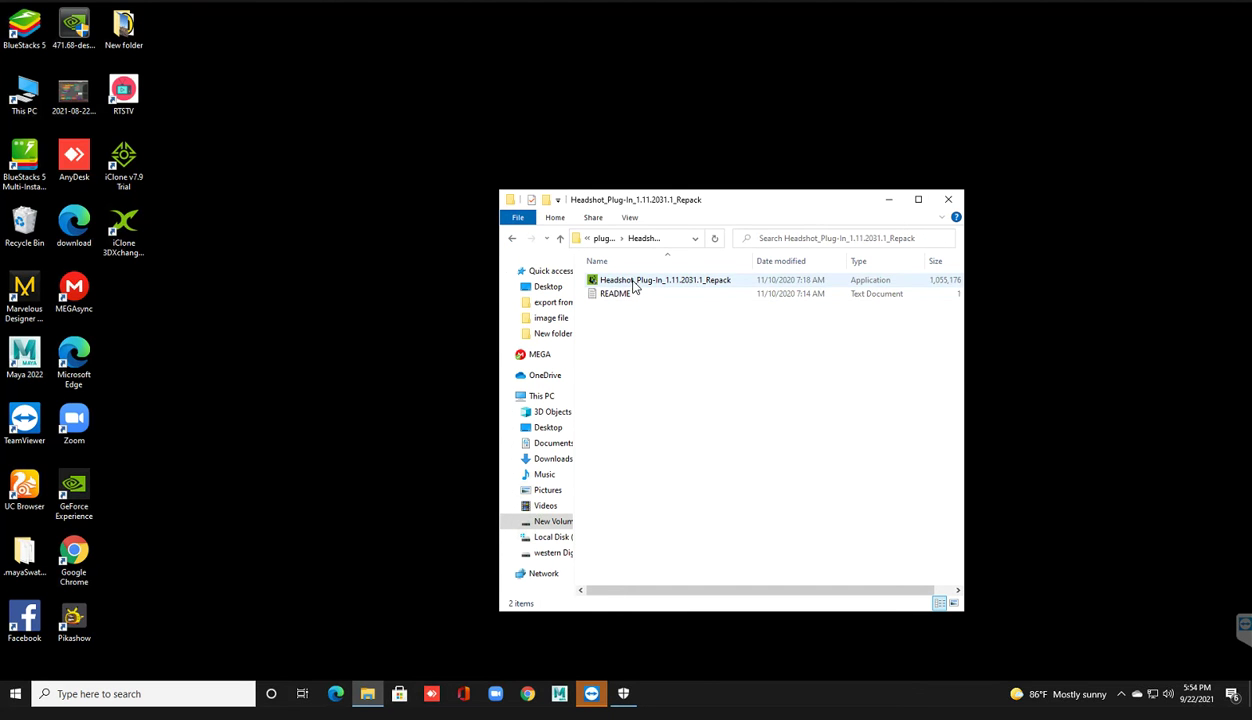
{"action": "left_click", "coordinate": [632, 285]}
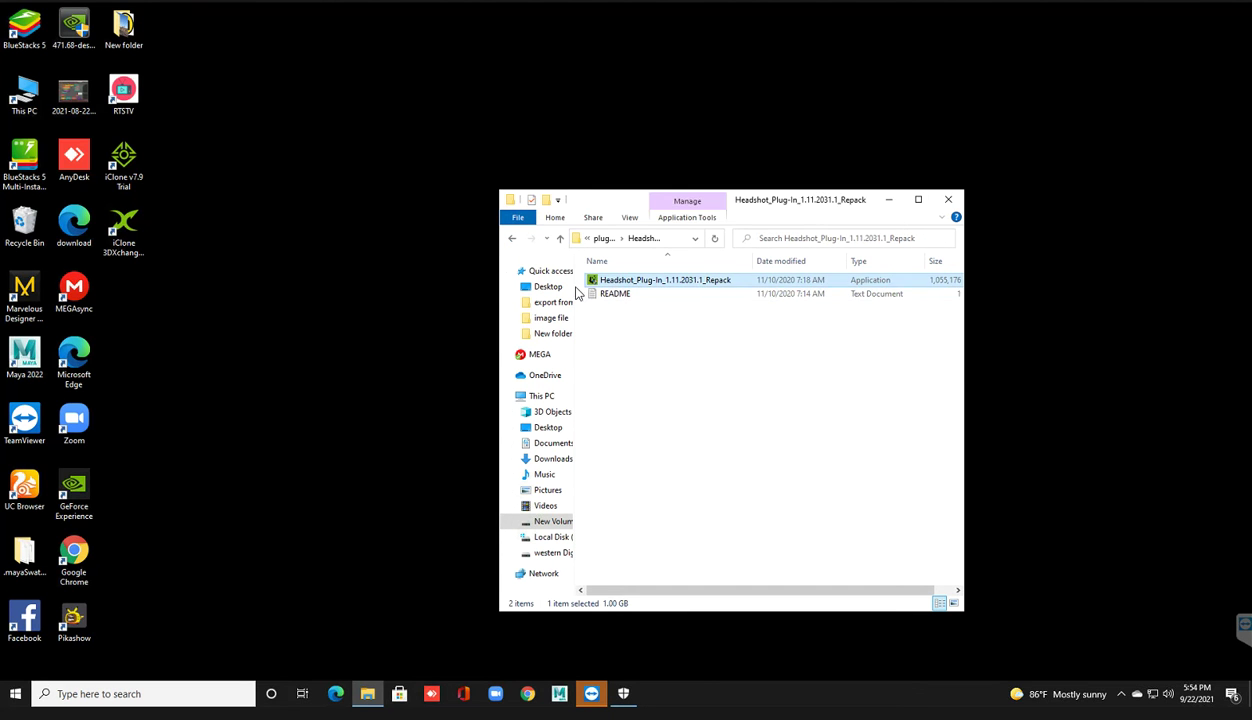
Step: Revisit the SkinGen folder, then navigate back up to Graphic Software
{"action": "key", "text": "alt+Left"}
{"action": "double_click", "coordinate": [631, 297]}
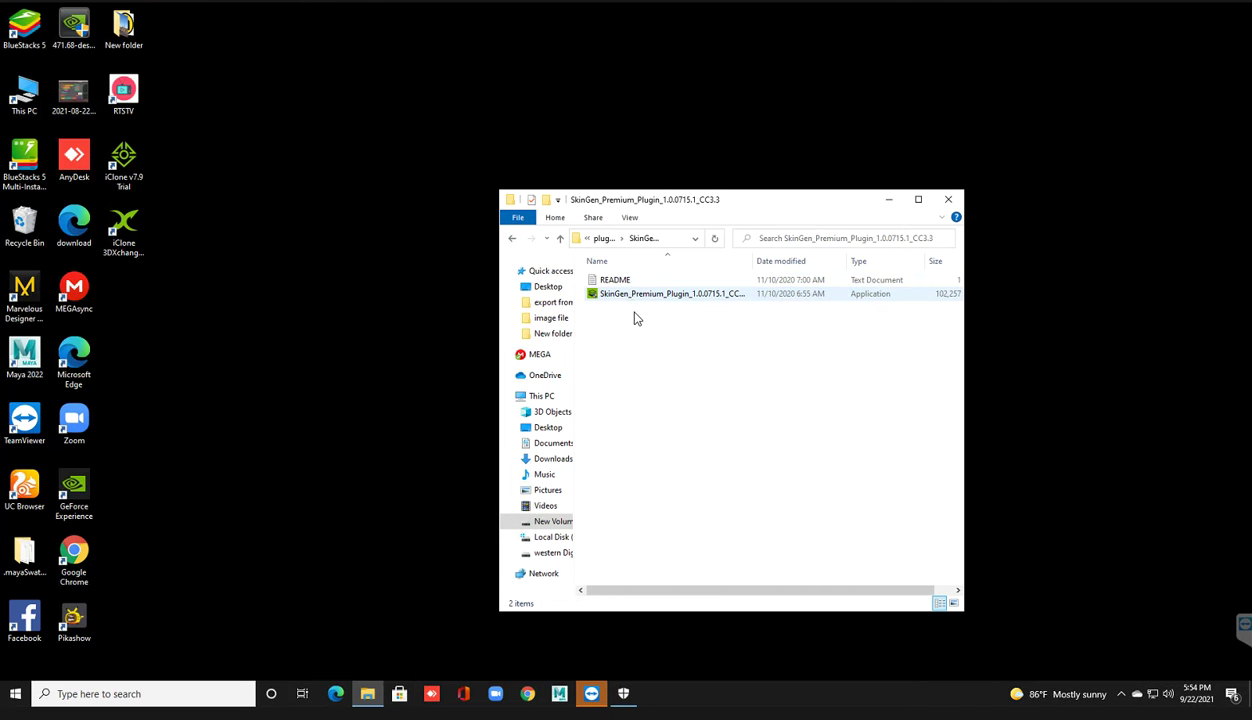
{"action": "left_click", "coordinate": [511, 240]}
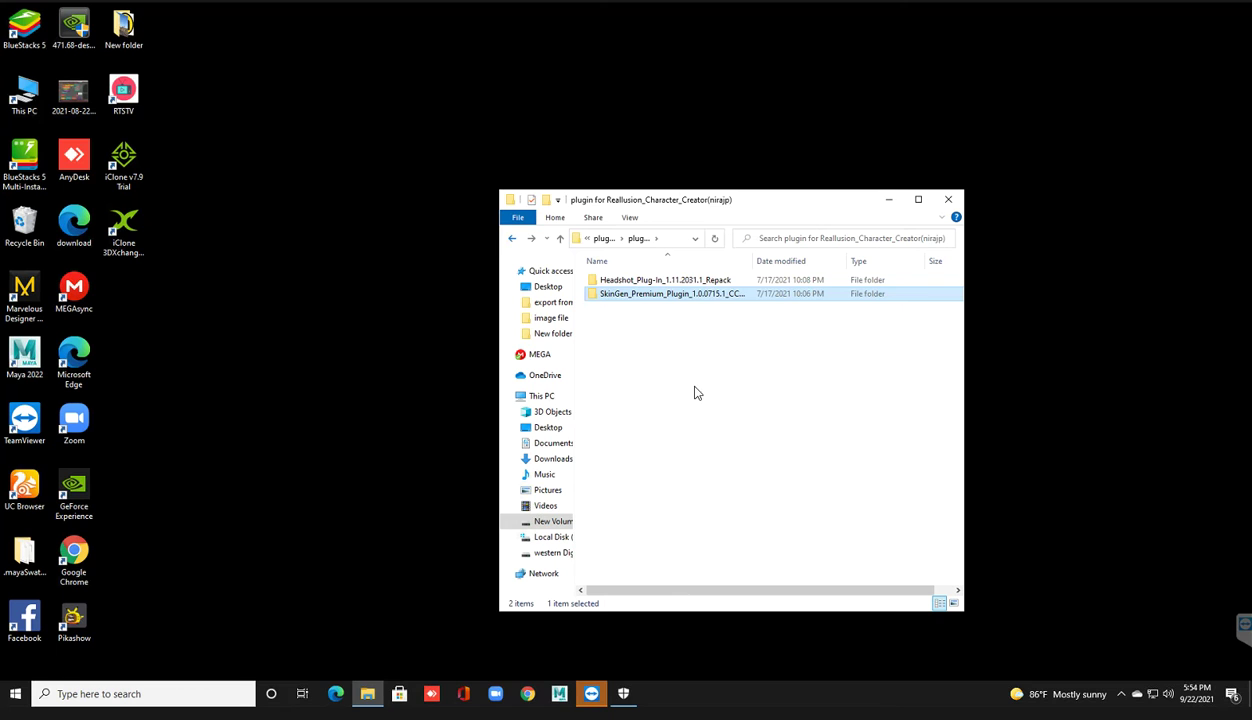
{"action": "key", "text": "alt+Left"}
{"action": "left_click", "coordinate": [694, 380]}
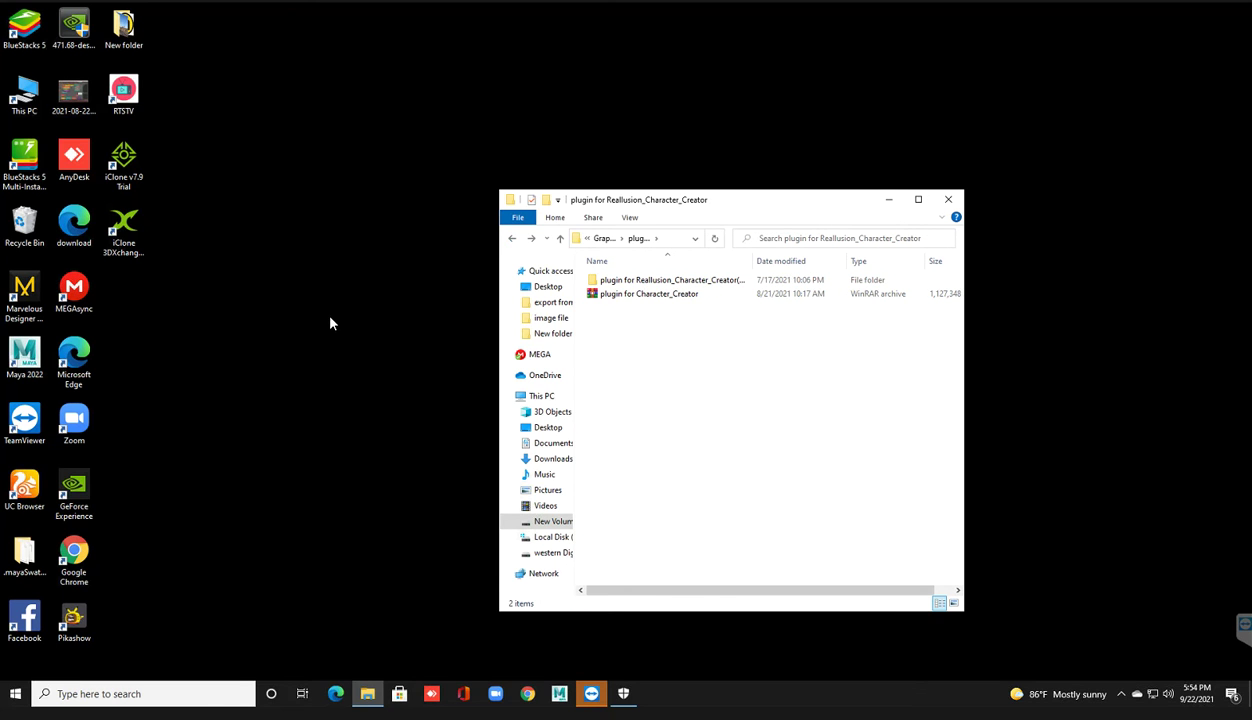
{"action": "key", "text": "alt+Left"}
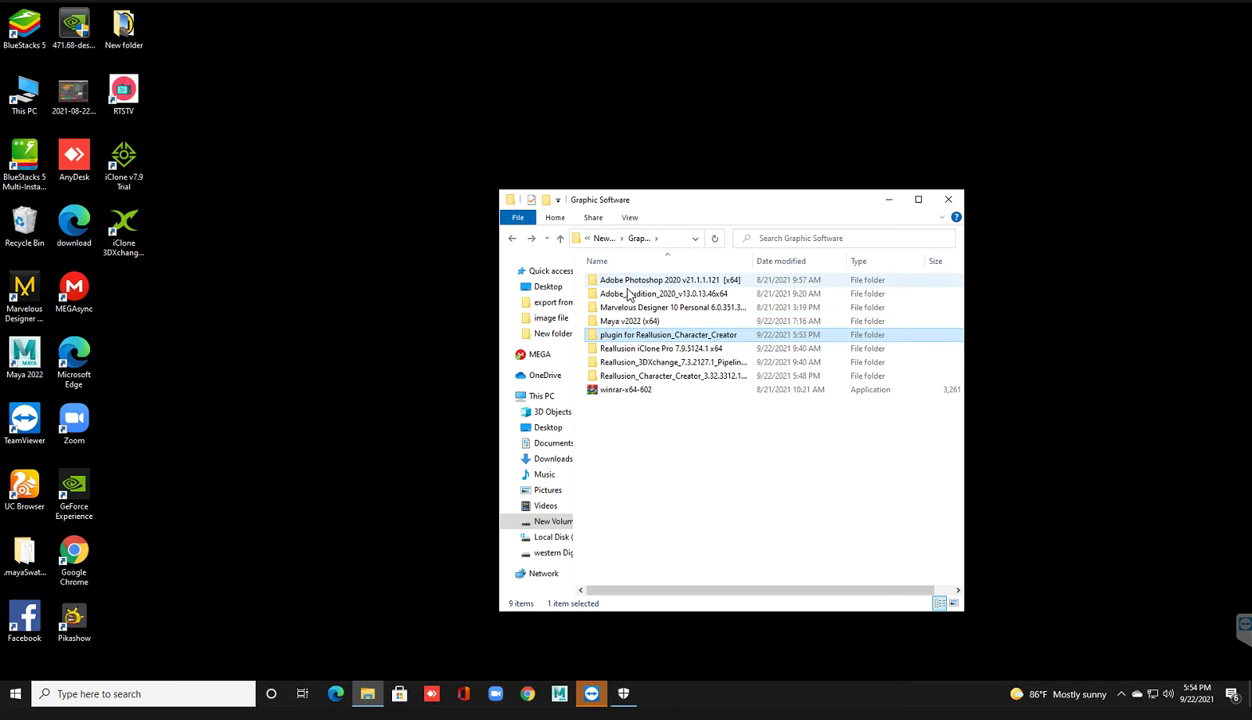
Step: Open the Adobe Photoshop 2020 v21.1.1.121 [x64] folder, then switch windows and enlarge the video call
{"action": "left_click", "coordinate": [628, 293]}
{"action": "left_click", "coordinate": [629, 282]}
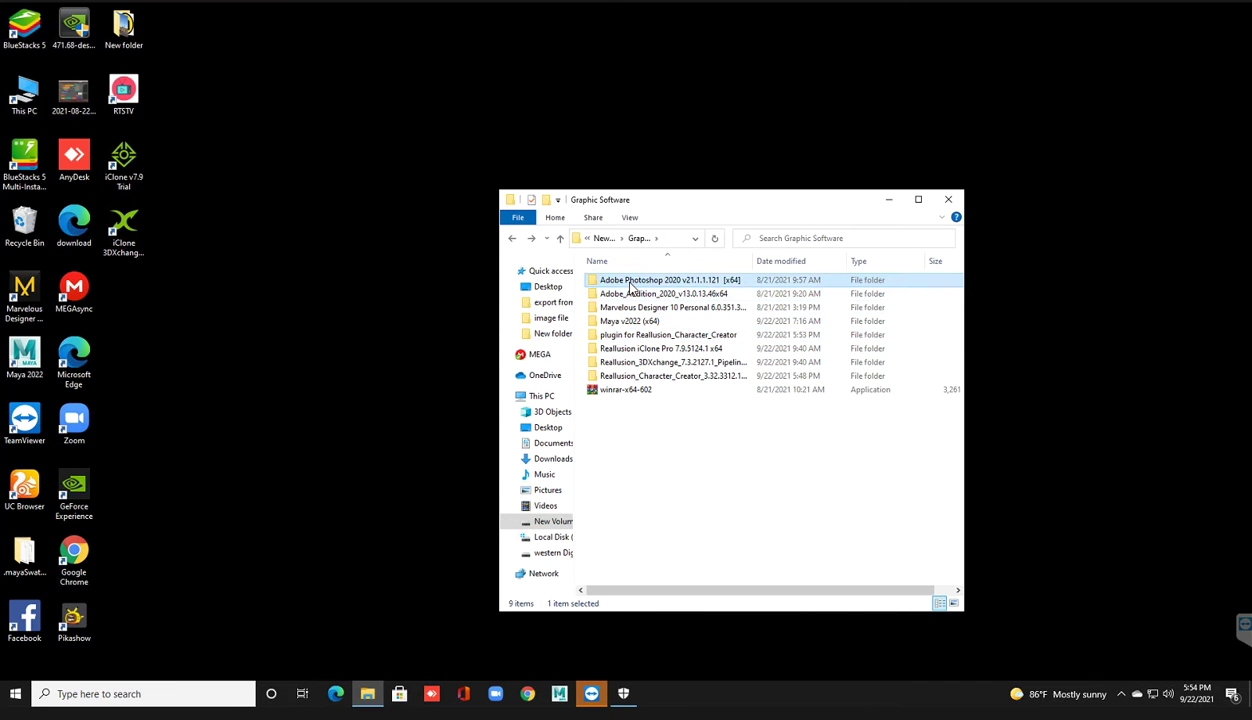
{"action": "double_click", "coordinate": [629, 286]}
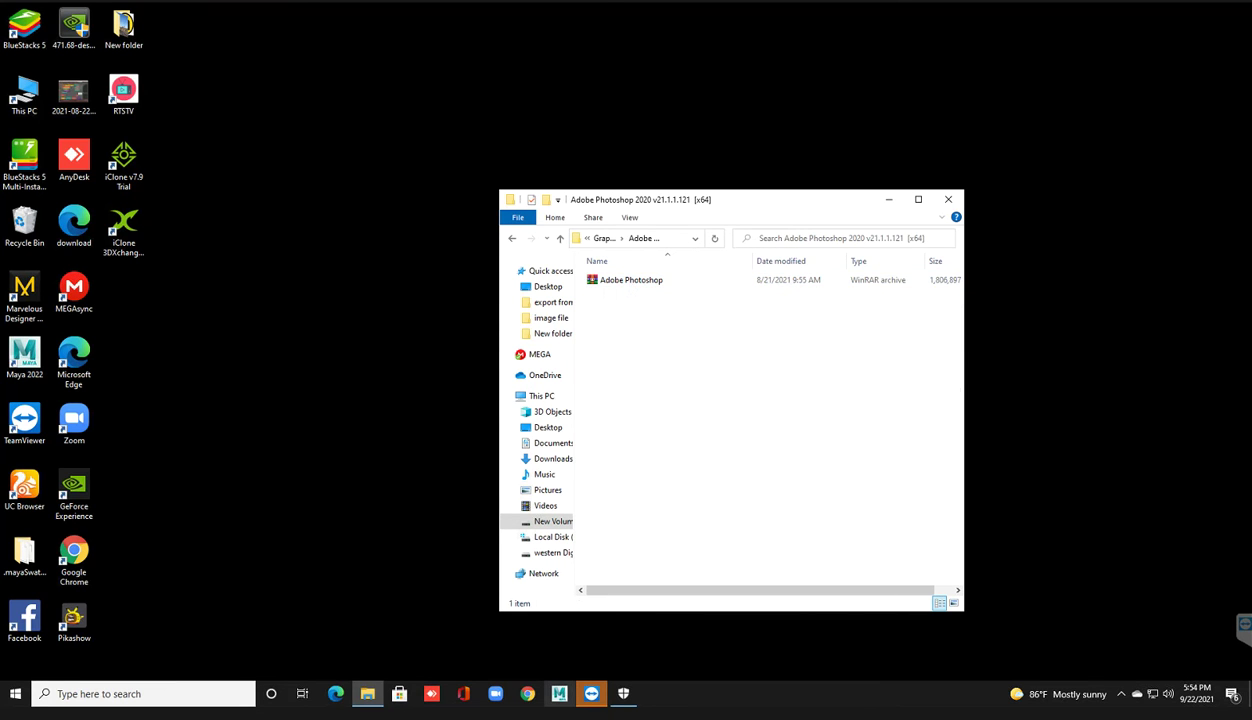
{"action": "key", "text": "alt+Tab"}
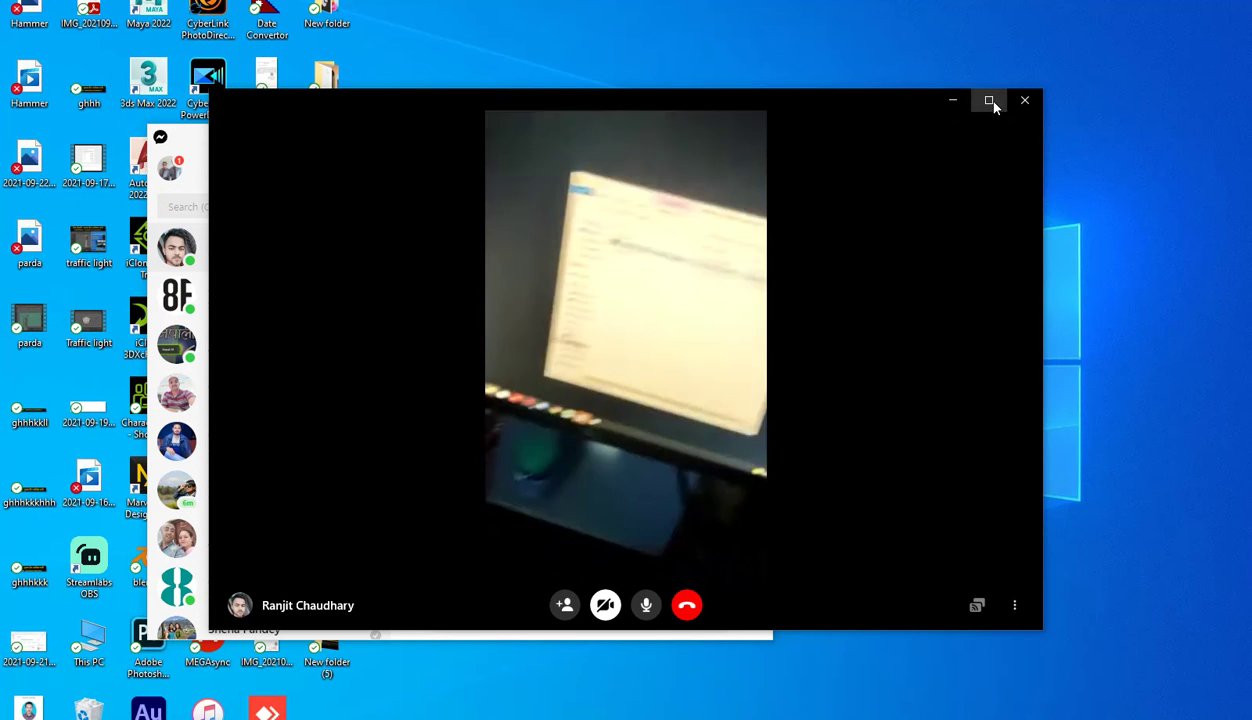
{"action": "left_click", "coordinate": [990, 101]}
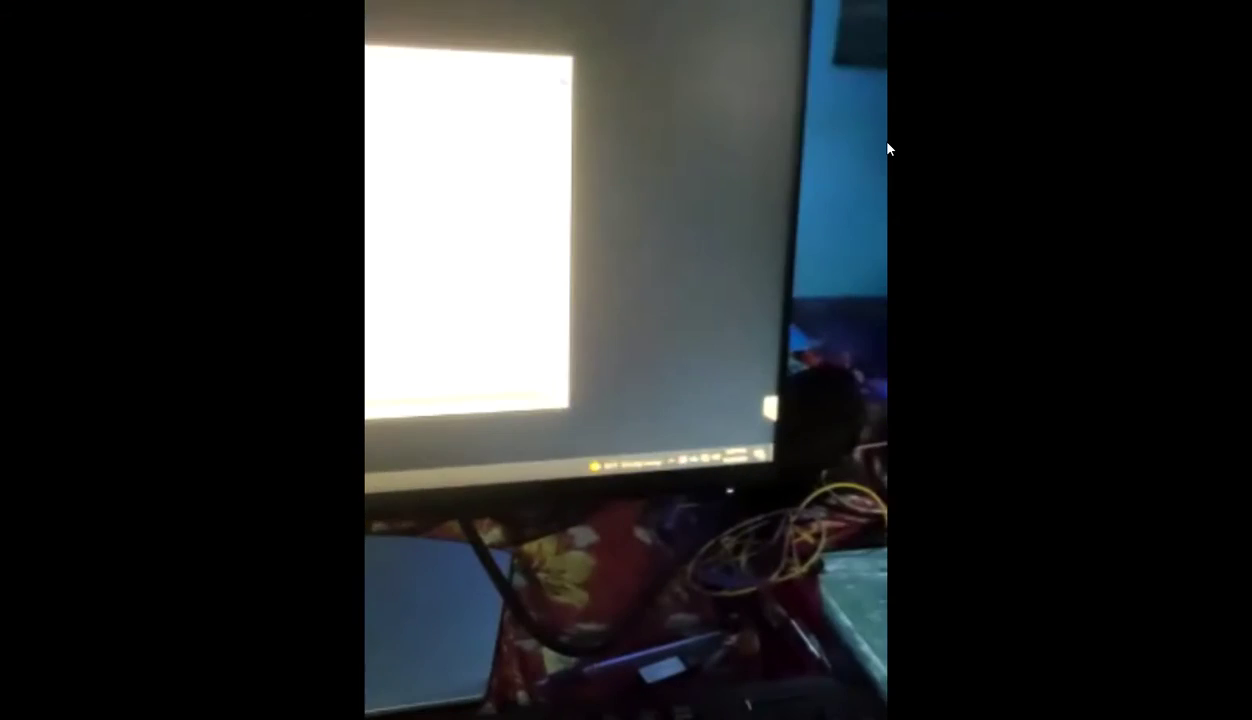